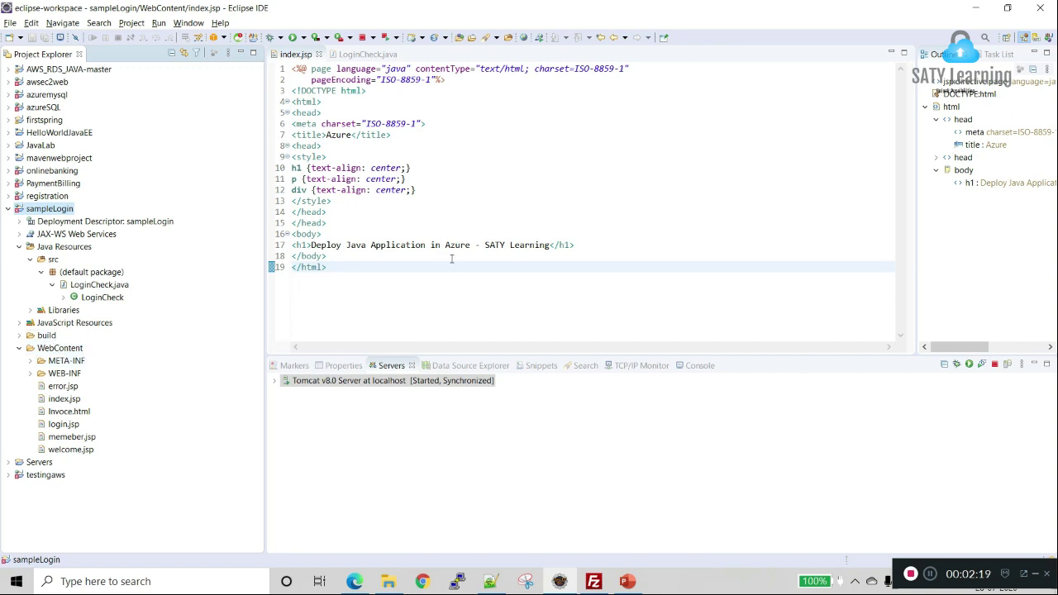
Step: Place the cursor on the <head> line of sampleLogin's index.jsp in the editor
{"action": "left_click", "coordinate": [410, 111]}
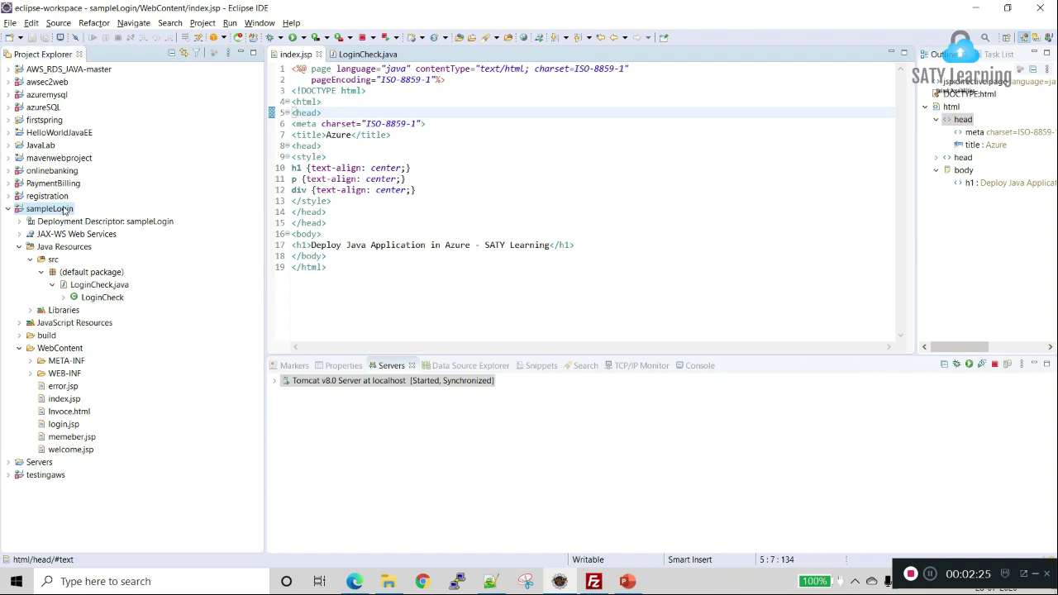
Step: Run the sampleLogin project on the local Tomcat server
{"action": "right_click", "coordinate": [64, 210]}
{"action": "mouse_move", "coordinate": [118, 409]}
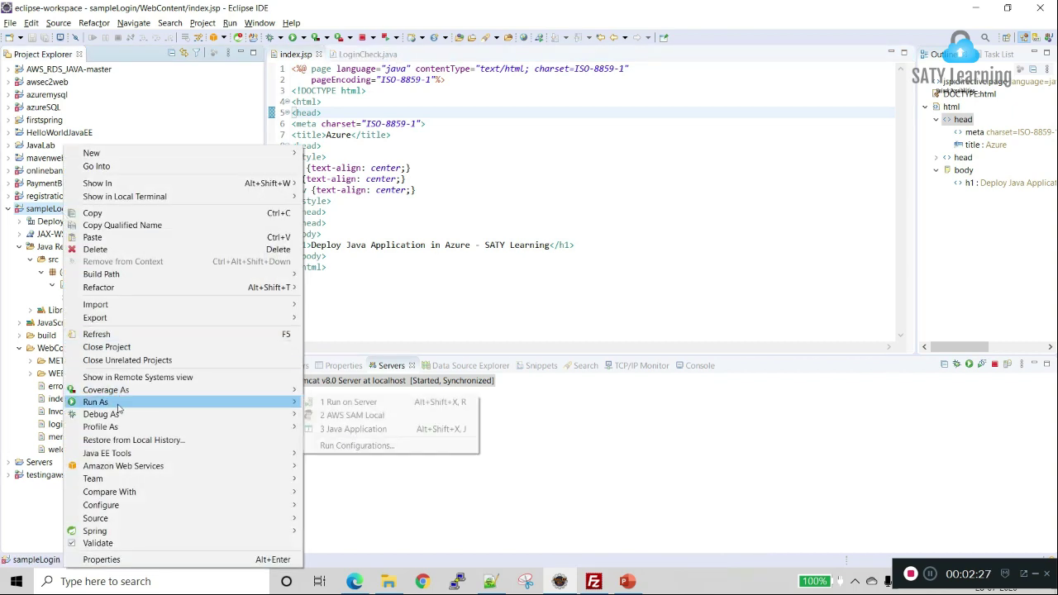
{"action": "left_click", "coordinate": [351, 403]}
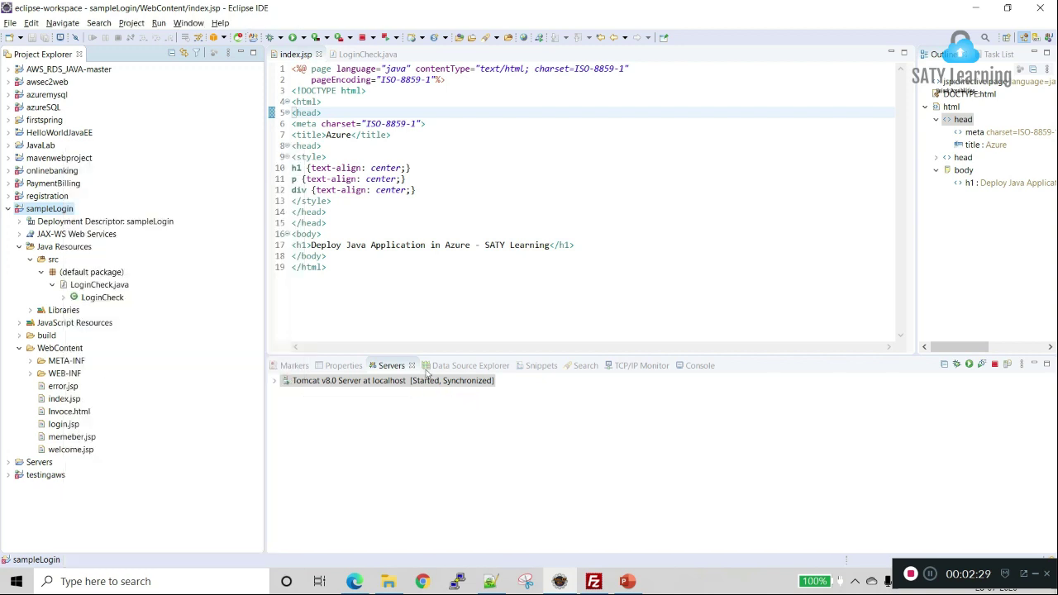
{"action": "left_click", "coordinate": [583, 403]}
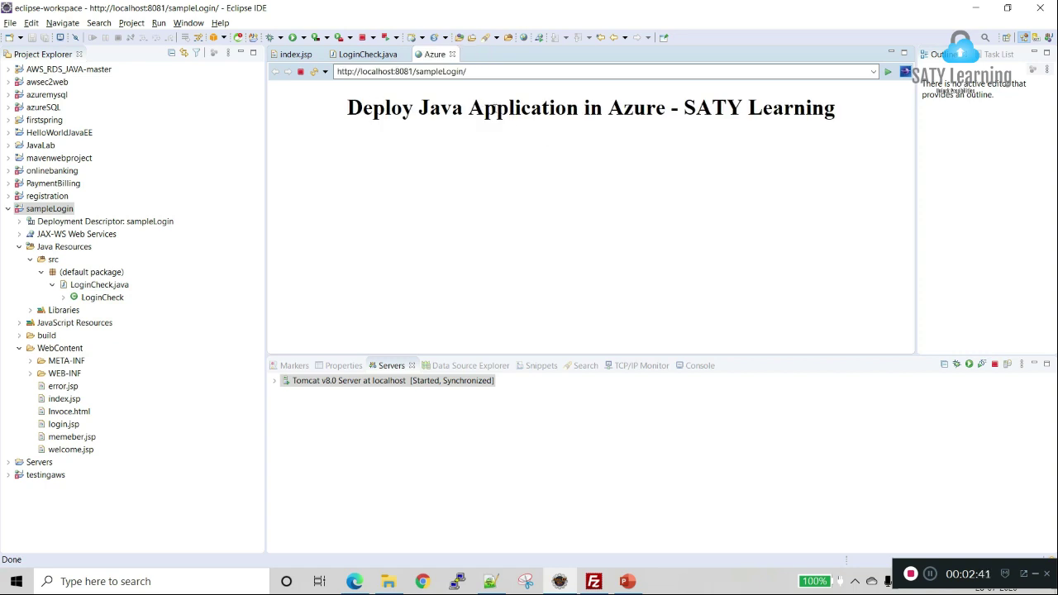
Step: Load the running app's login.jsp page, then view the LoginCheck servlet source
{"action": "left_click", "coordinate": [517, 71]}
{"action": "left_click", "coordinate": [518, 71]}
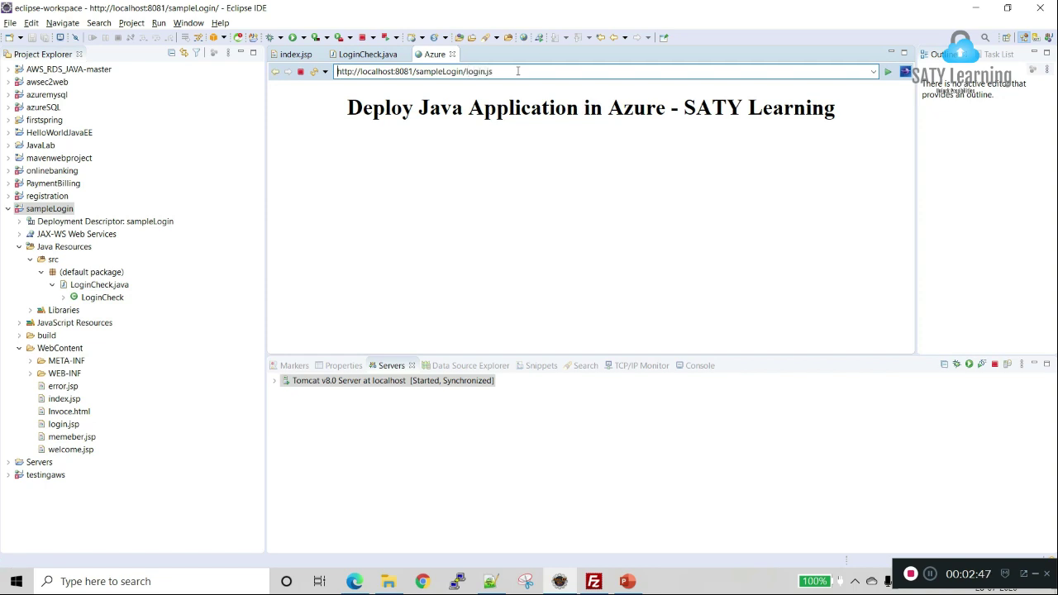
{"action": "key", "text": "Return"}
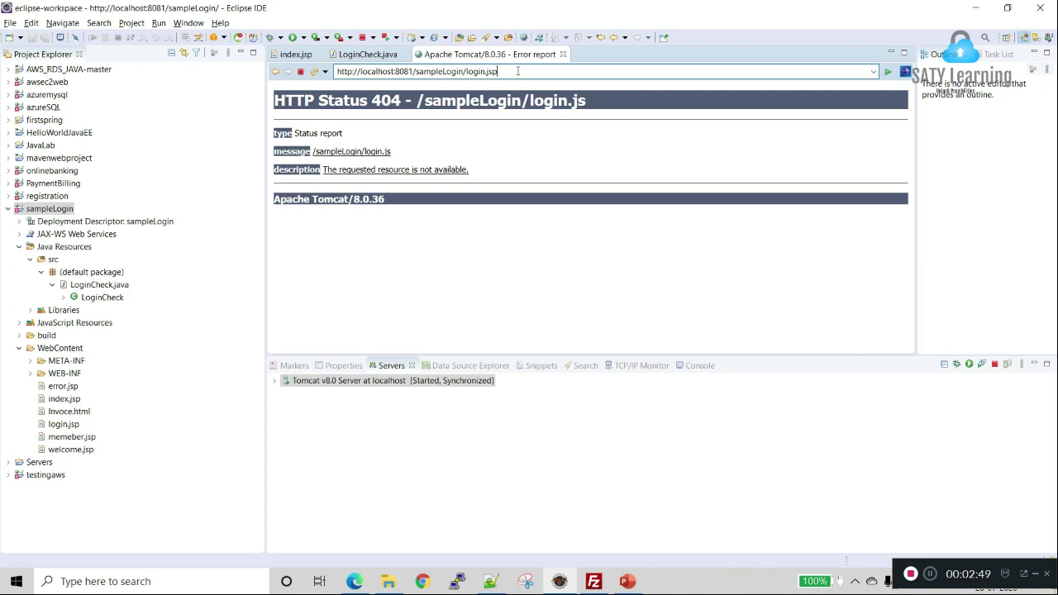
{"action": "key", "text": "Return"}
{"action": "left_click", "coordinate": [366, 97]}
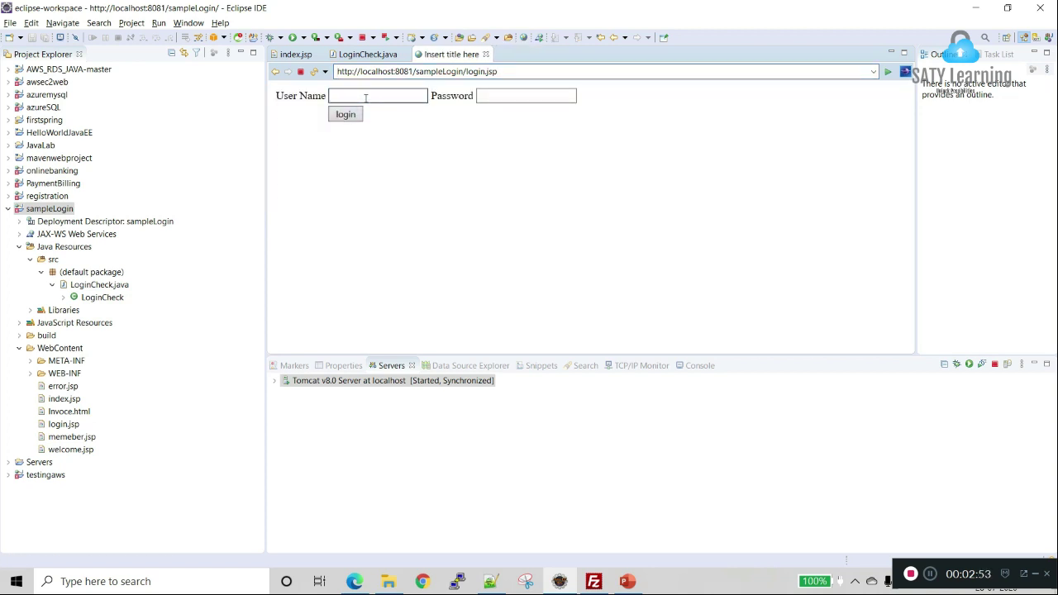
{"action": "left_click", "coordinate": [102, 298]}
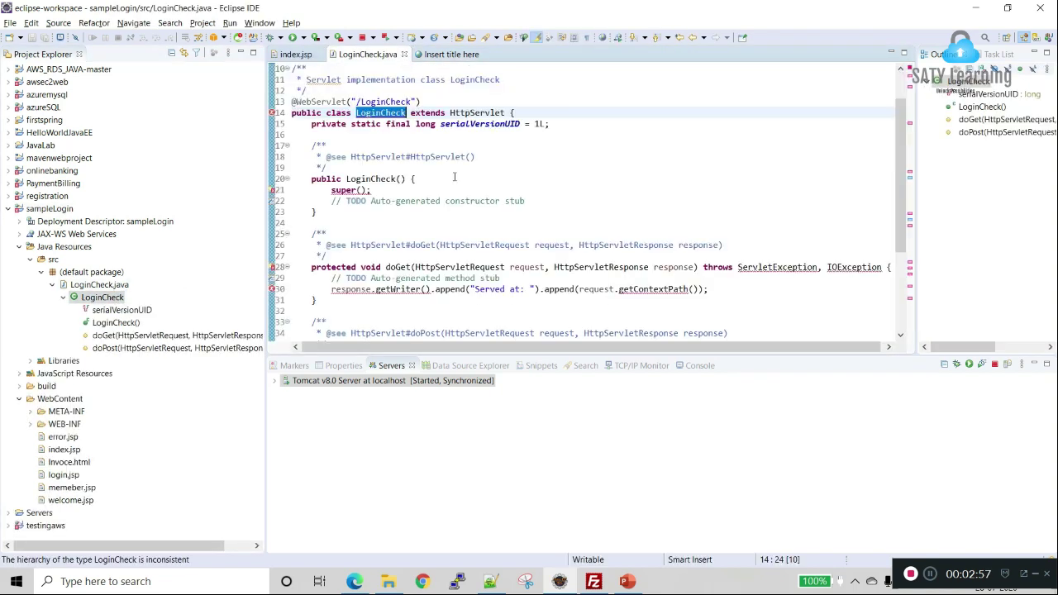
Step: Log in on the login form with user name 'java' and the valid password
{"action": "scroll", "coordinate": [454, 177], "scroll_direction": "down", "scroll_amount": 4}
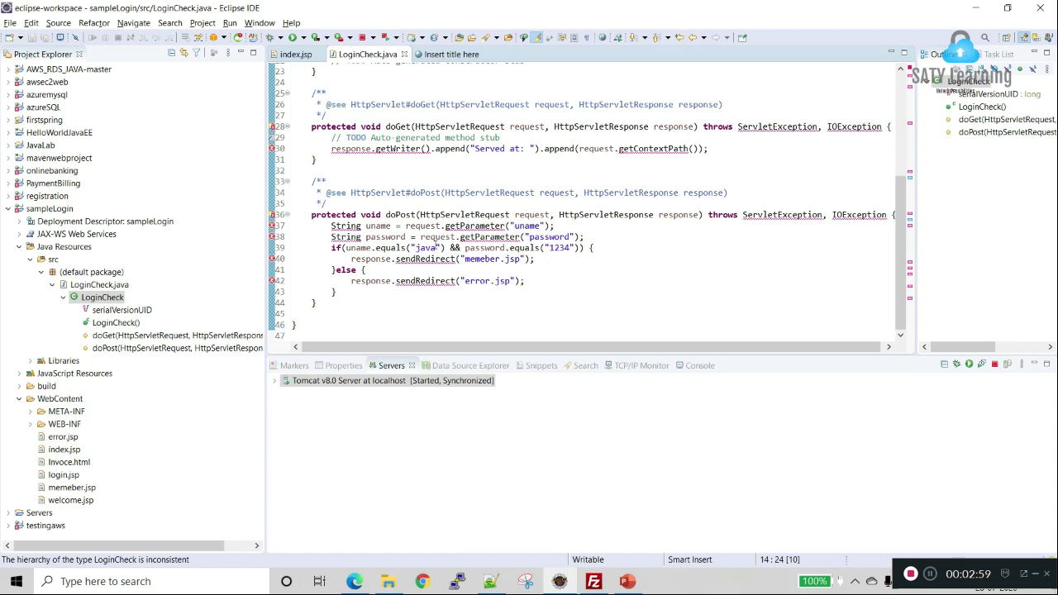
{"action": "left_click", "coordinate": [450, 247]}
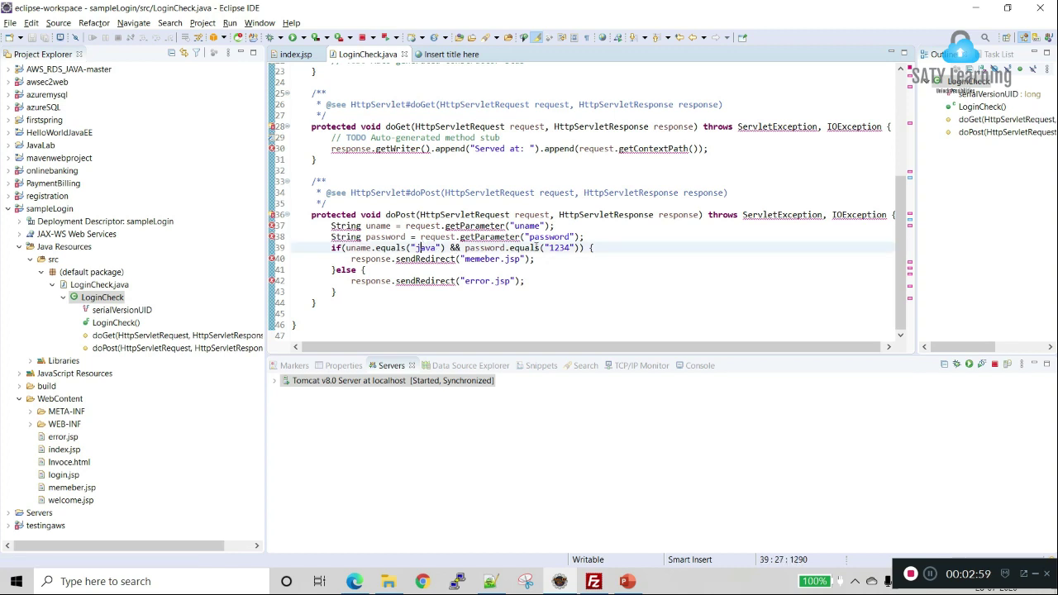
{"action": "left_click", "coordinate": [451, 54]}
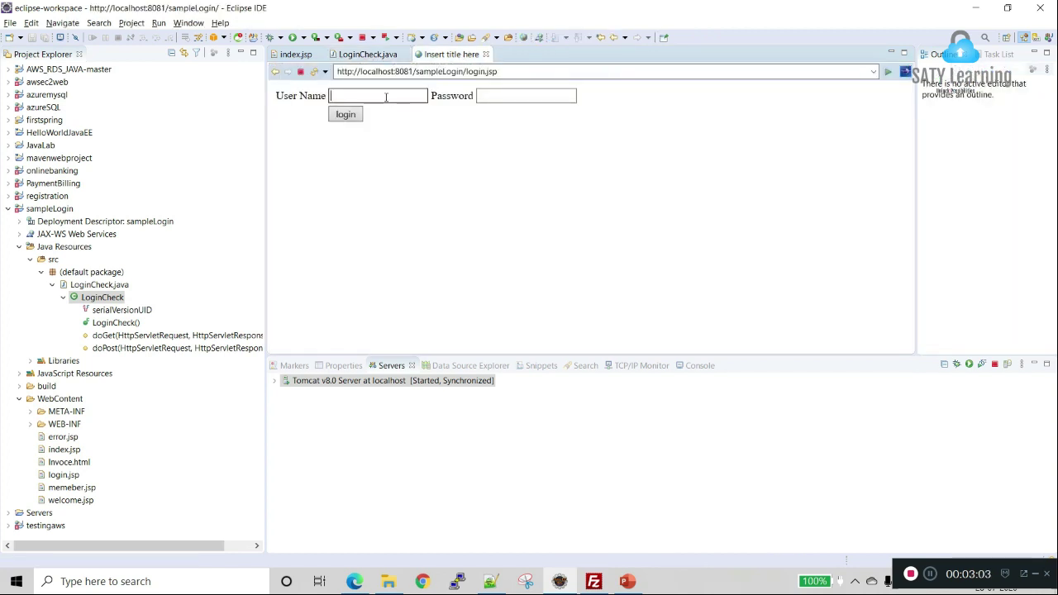
{"action": "left_click", "coordinate": [385, 97]}
{"action": "type", "text": "java"}
{"action": "key", "text": "Tab"}
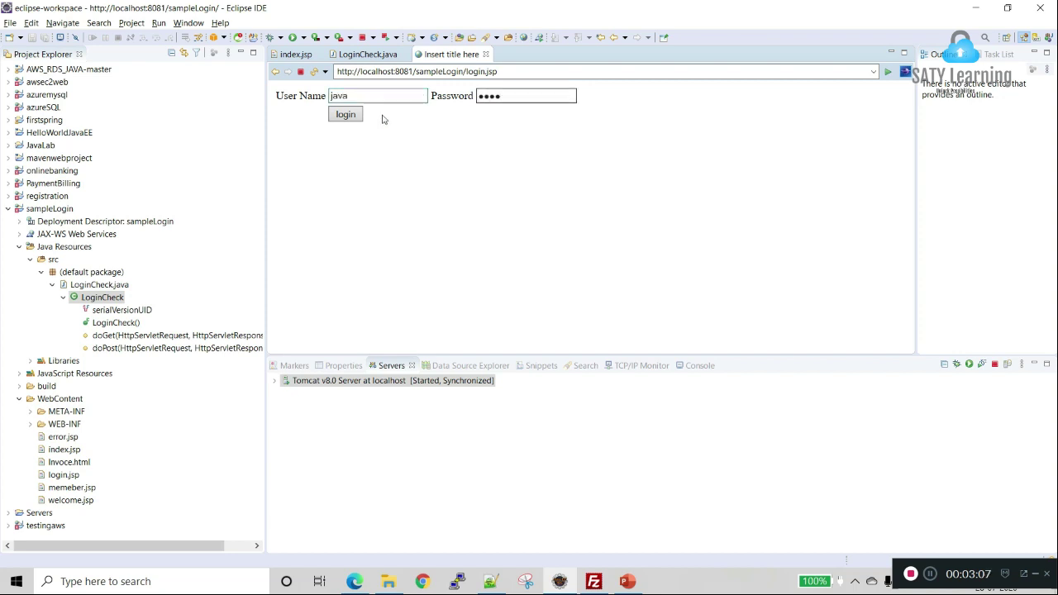
{"action": "left_click", "coordinate": [346, 115]}
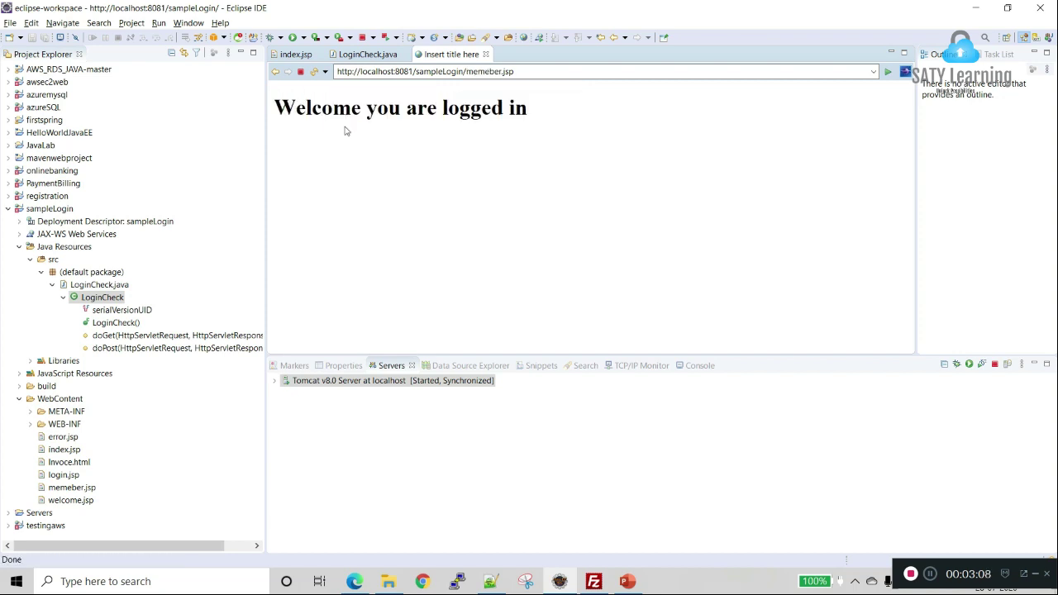
Step: Retry the login with a wrong password to get 'Unsuccessful Login'
{"action": "left_click", "coordinate": [276, 73]}
{"action": "left_click", "coordinate": [548, 96]}
{"action": "type", "text": "*********"}
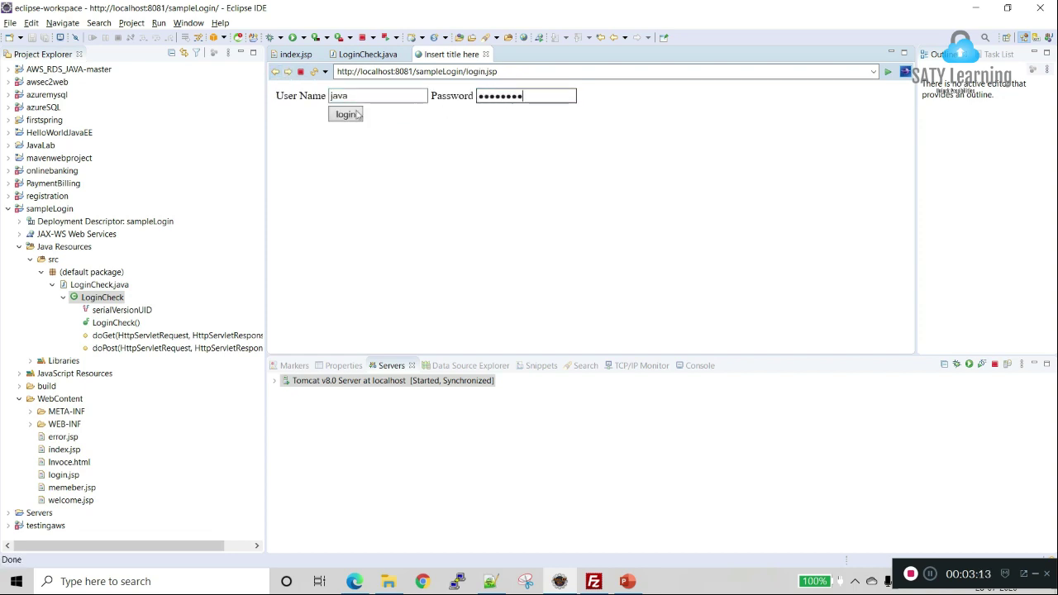
{"action": "left_click", "coordinate": [360, 121]}
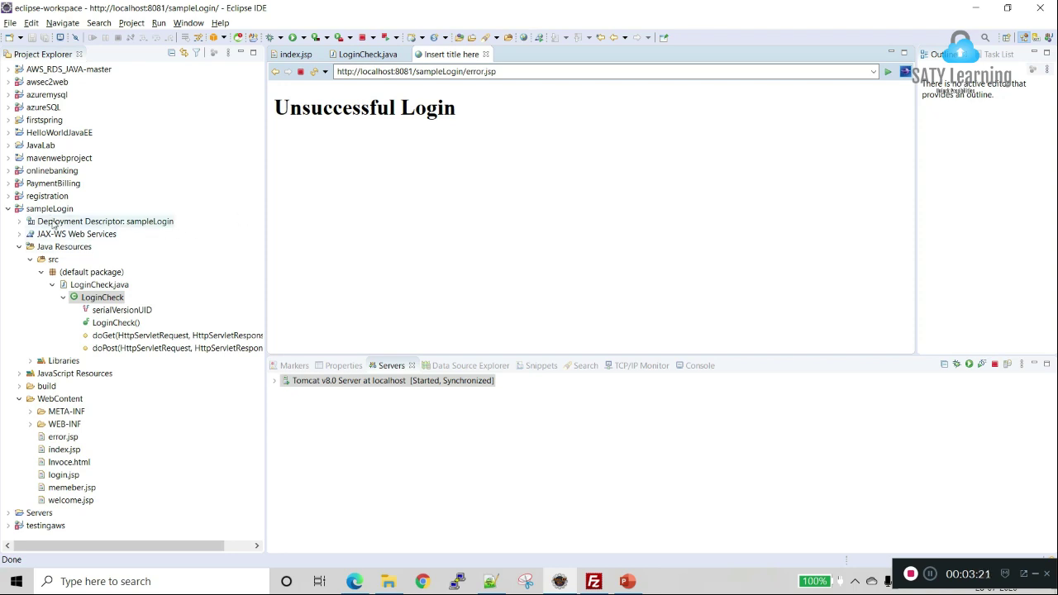
{"action": "left_click", "coordinate": [52, 210]}
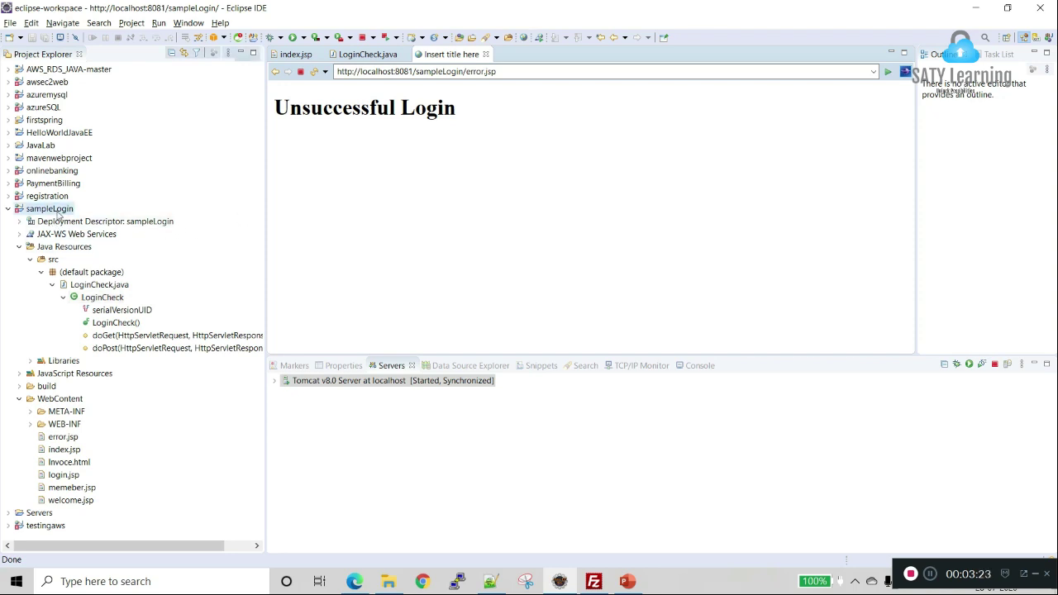
Step: Export sampleLogin as a WAR file to D:\test\sampleLogin.war
{"action": "right_click", "coordinate": [51, 210]}
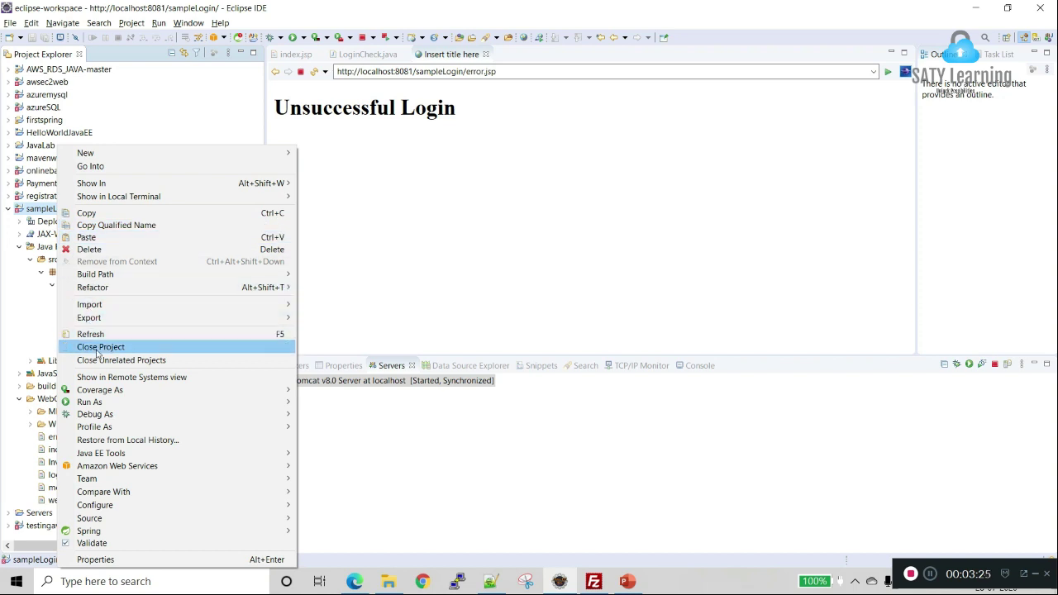
{"action": "mouse_move", "coordinate": [106, 416]}
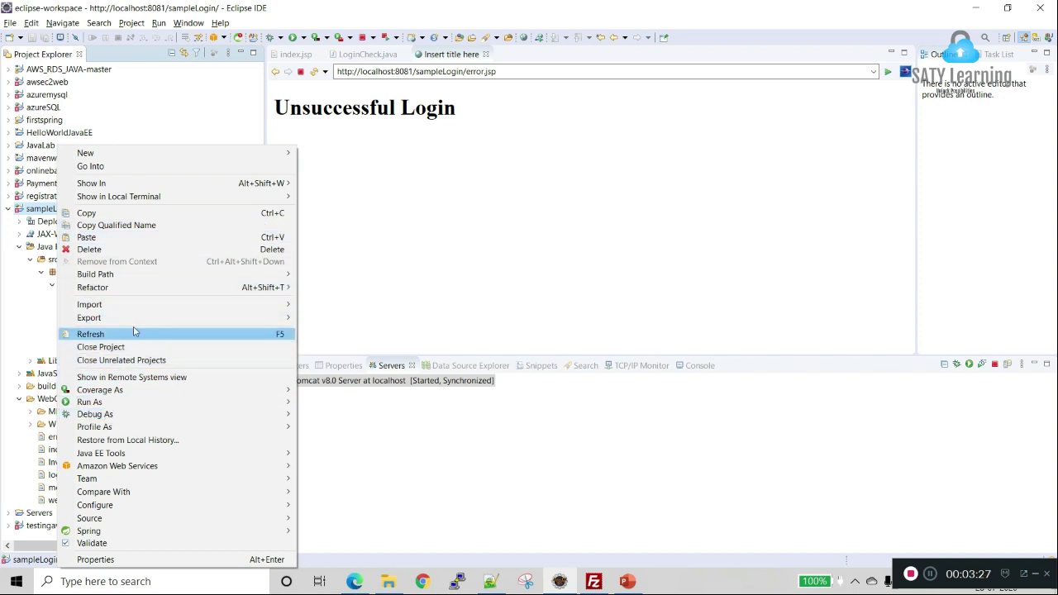
{"action": "mouse_move", "coordinate": [213, 324]}
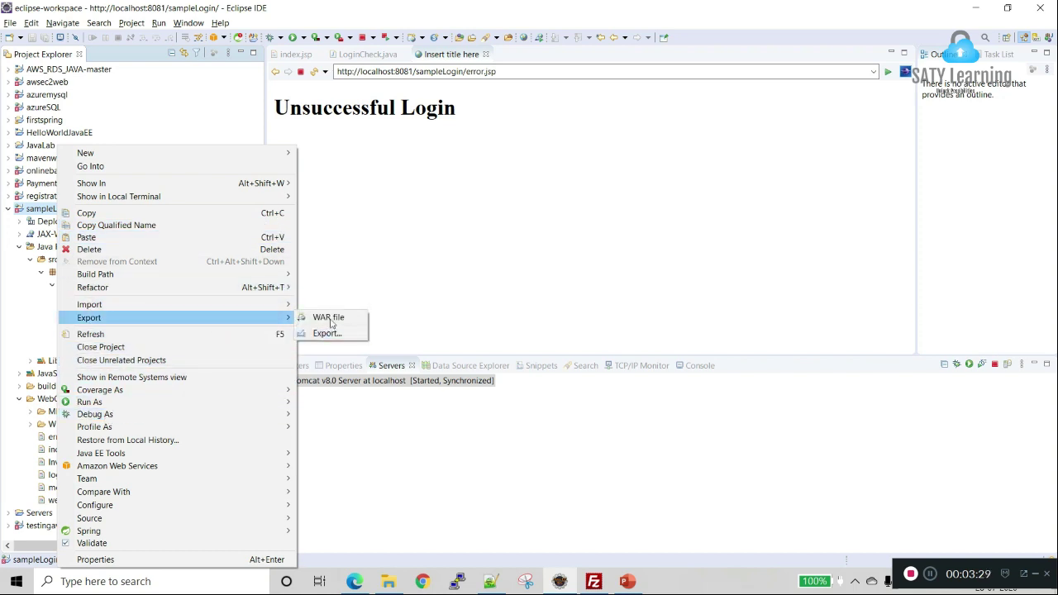
{"action": "left_click", "coordinate": [331, 318]}
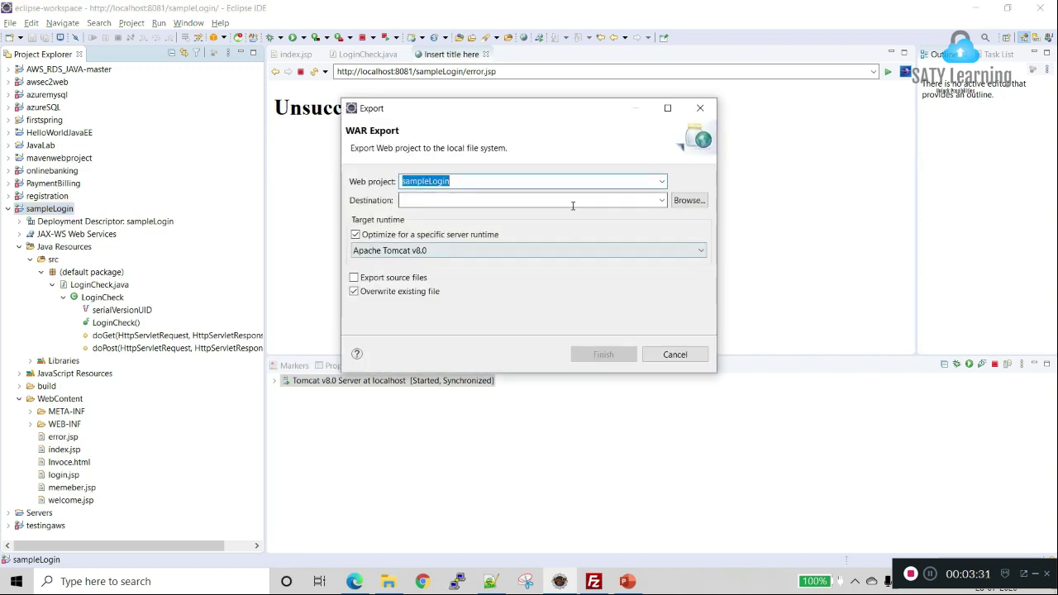
{"action": "left_click", "coordinate": [689, 201]}
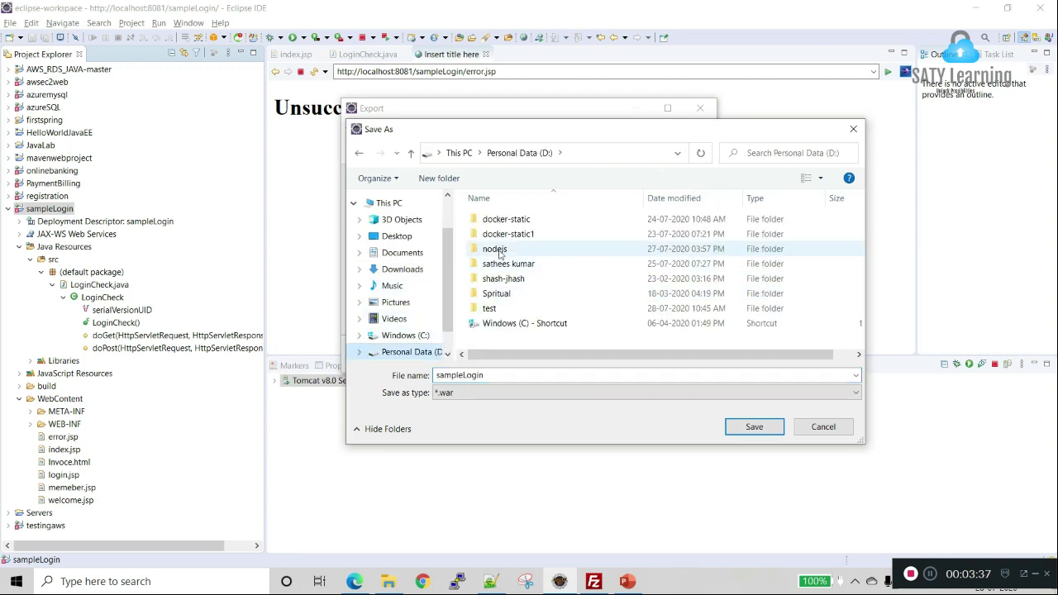
{"action": "double_click", "coordinate": [494, 308]}
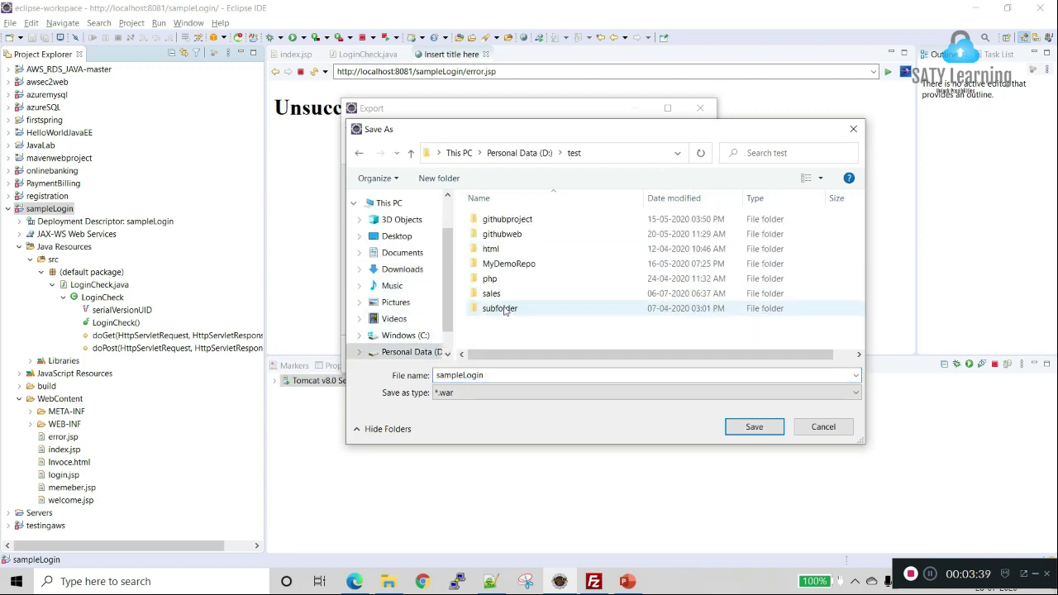
{"action": "left_click", "coordinate": [755, 427]}
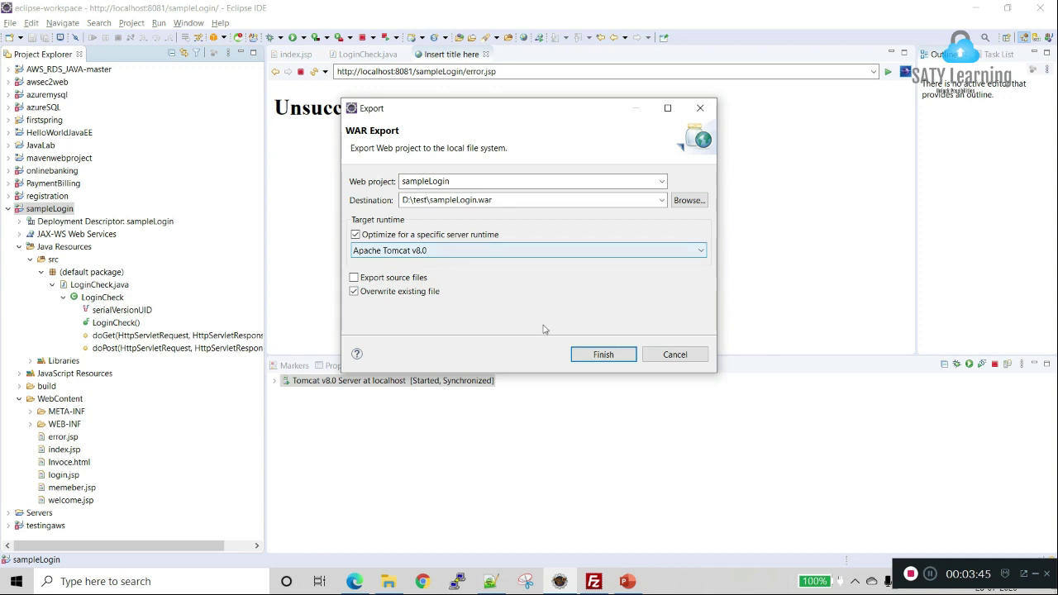
{"action": "left_click", "coordinate": [590, 357]}
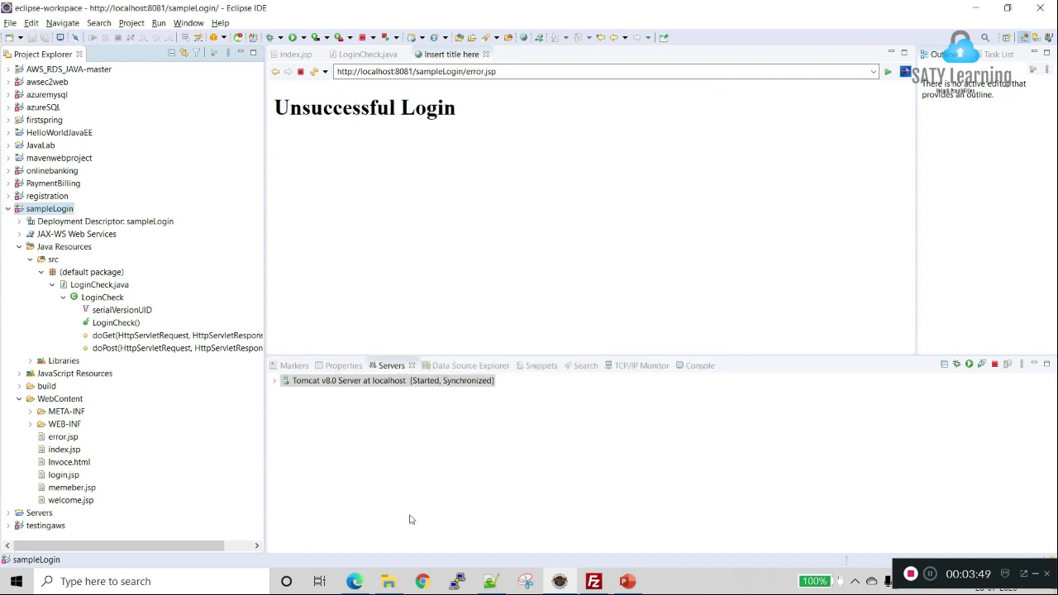
{"action": "left_click", "coordinate": [356, 582]}
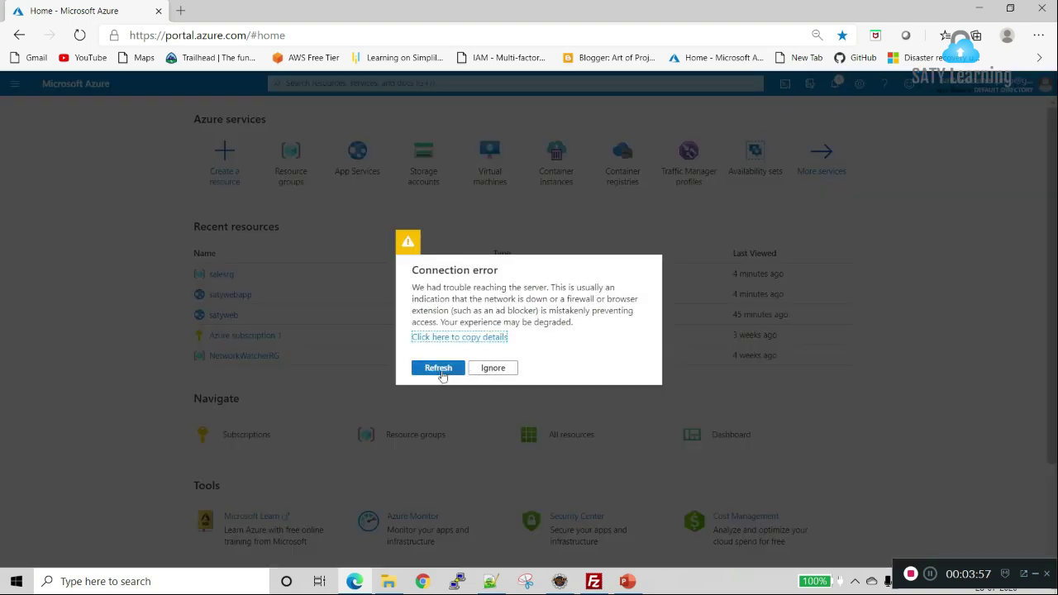
Step: Reload the portal after the connection error and go to Resource groups
{"action": "left_click", "coordinate": [444, 370]}
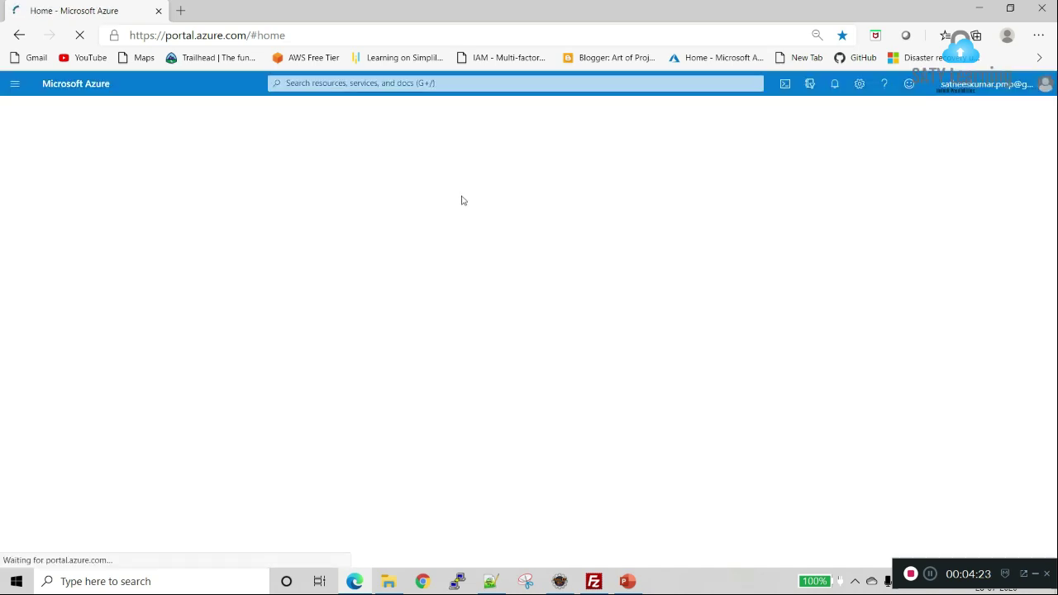
{"action": "left_click", "coordinate": [368, 165]}
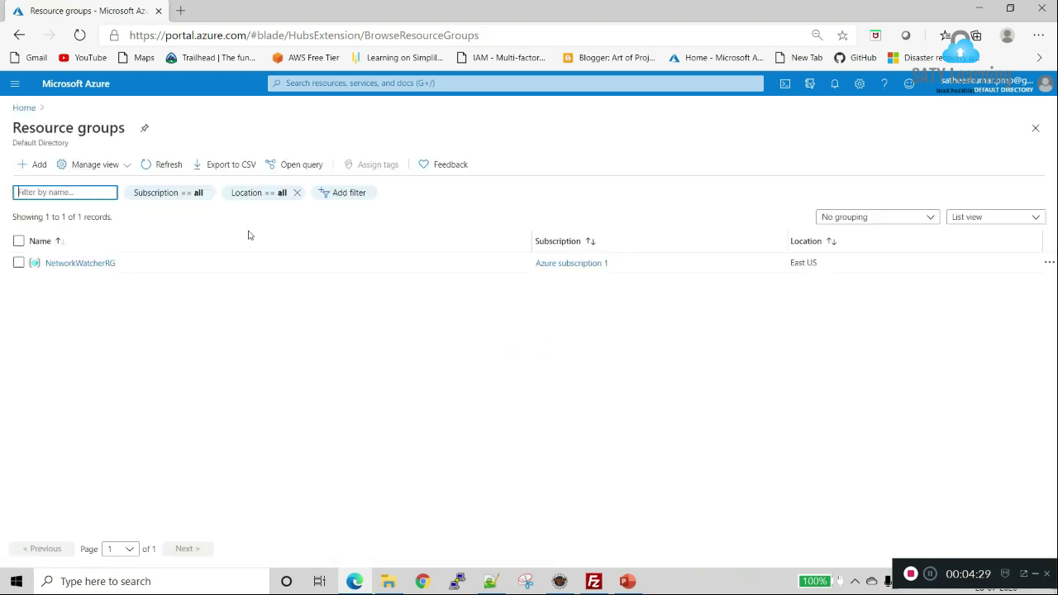
Step: Add resource group salesrg (Azure subscription 1, East US) via Review + create
{"action": "left_click", "coordinate": [46, 166]}
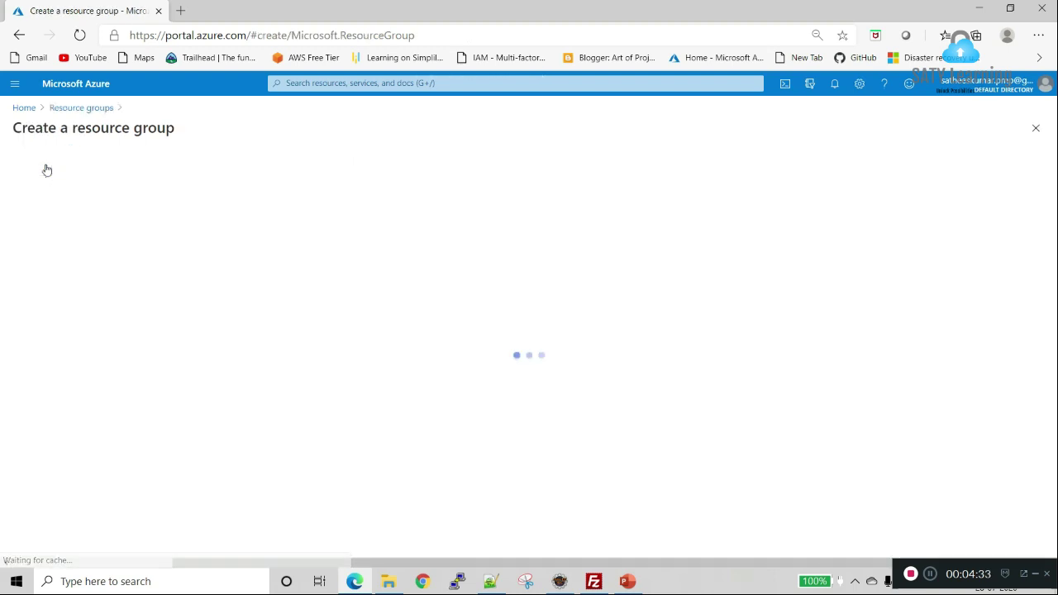
{"action": "left_click", "coordinate": [262, 288]}
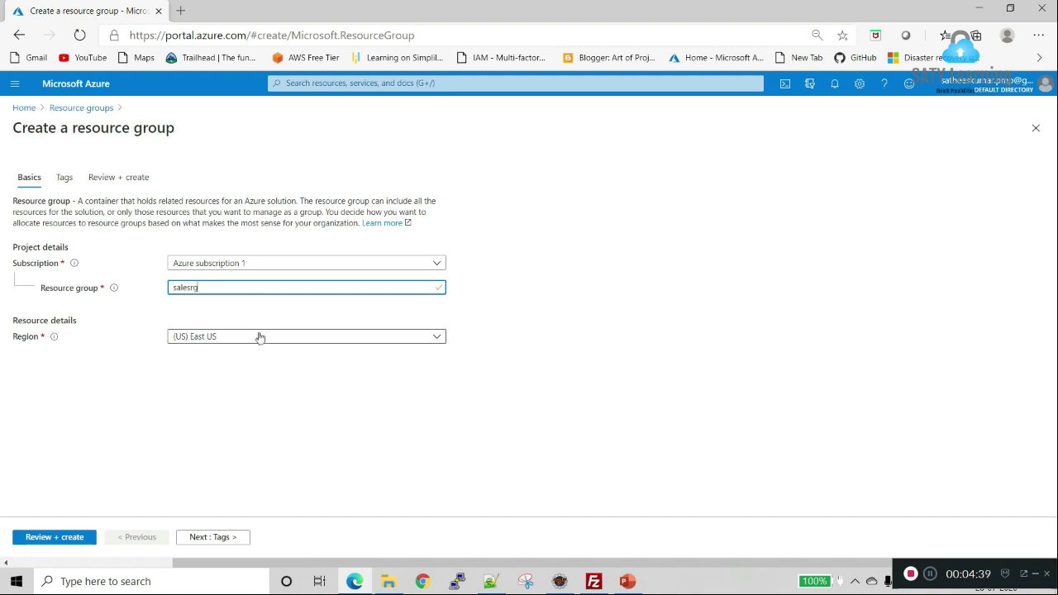
{"action": "left_click", "coordinate": [48, 538]}
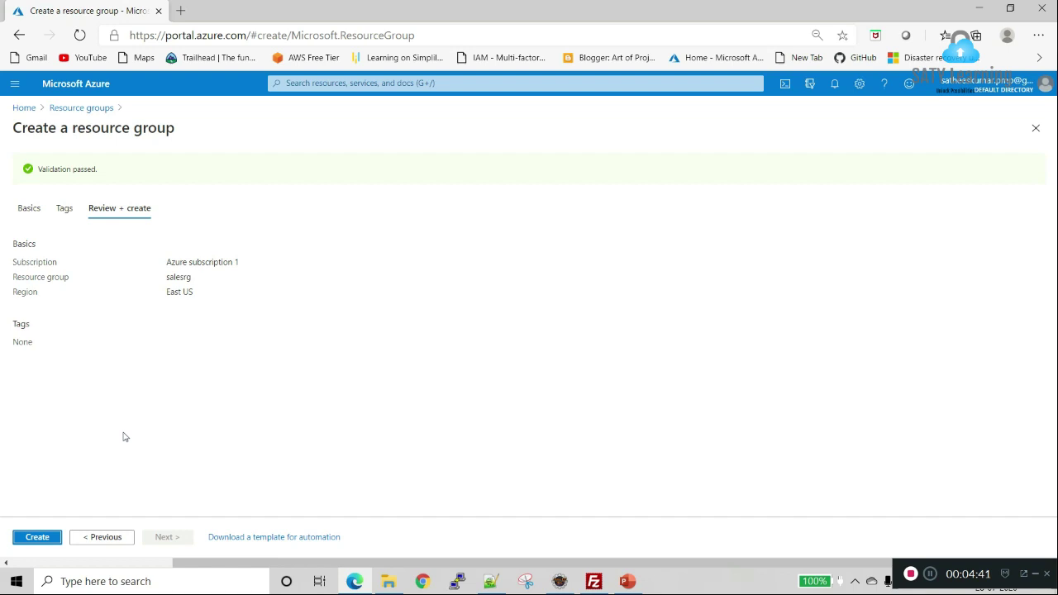
{"action": "left_click", "coordinate": [41, 538]}
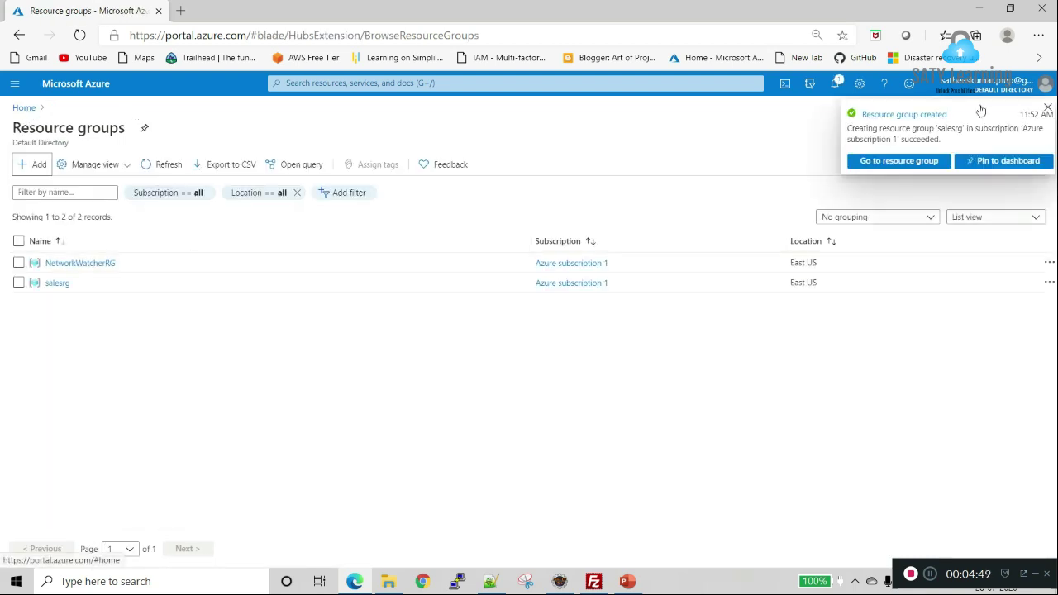
{"action": "left_click", "coordinate": [1047, 109]}
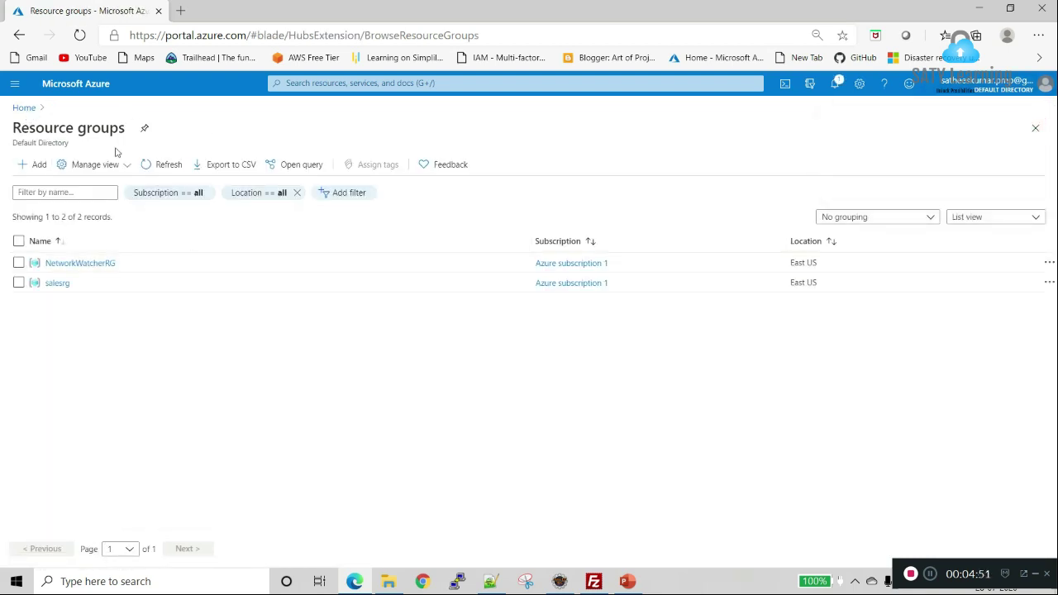
Step: Browse the portal menu to Home and then All resources
{"action": "left_click", "coordinate": [20, 83]}
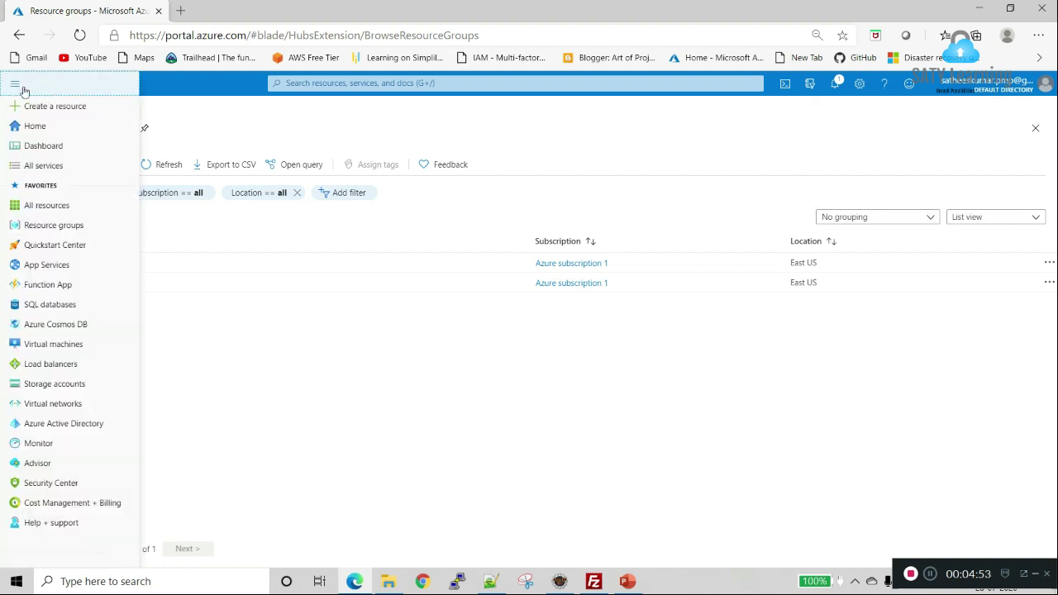
{"action": "left_click", "coordinate": [61, 128]}
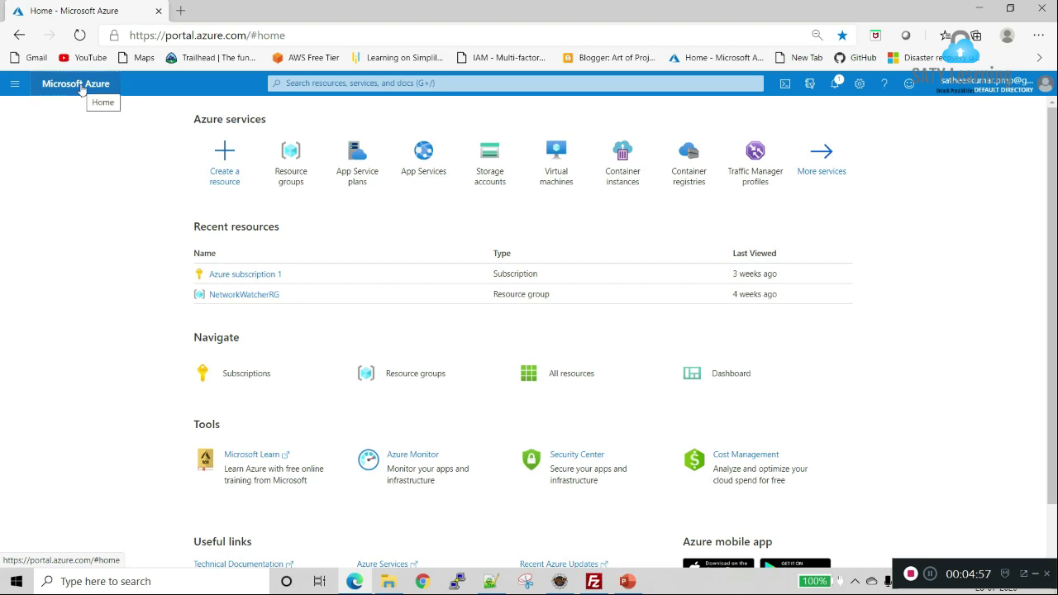
{"action": "left_click", "coordinate": [16, 85]}
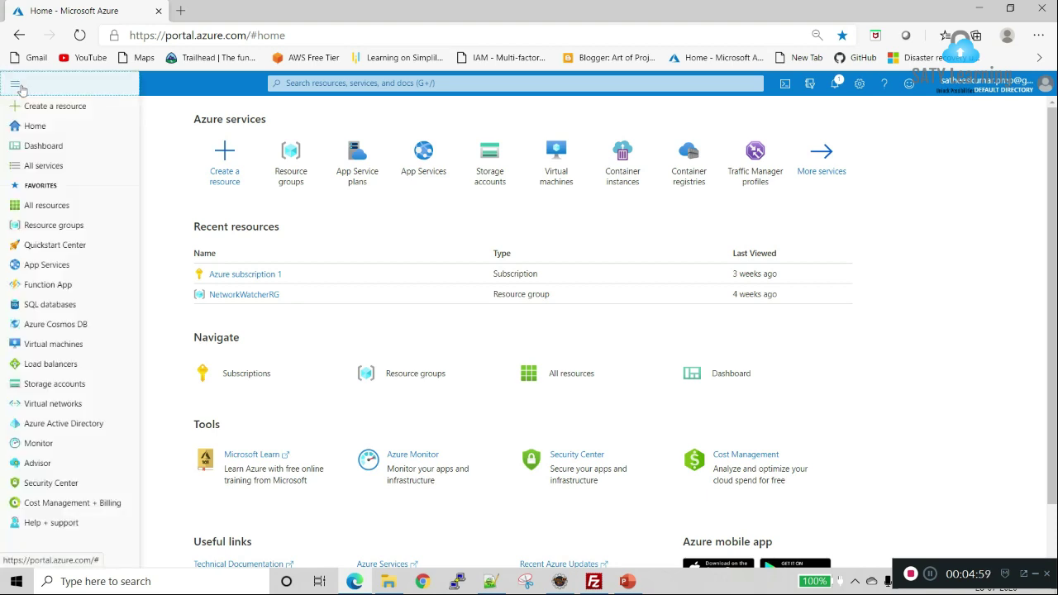
{"action": "left_click", "coordinate": [72, 213]}
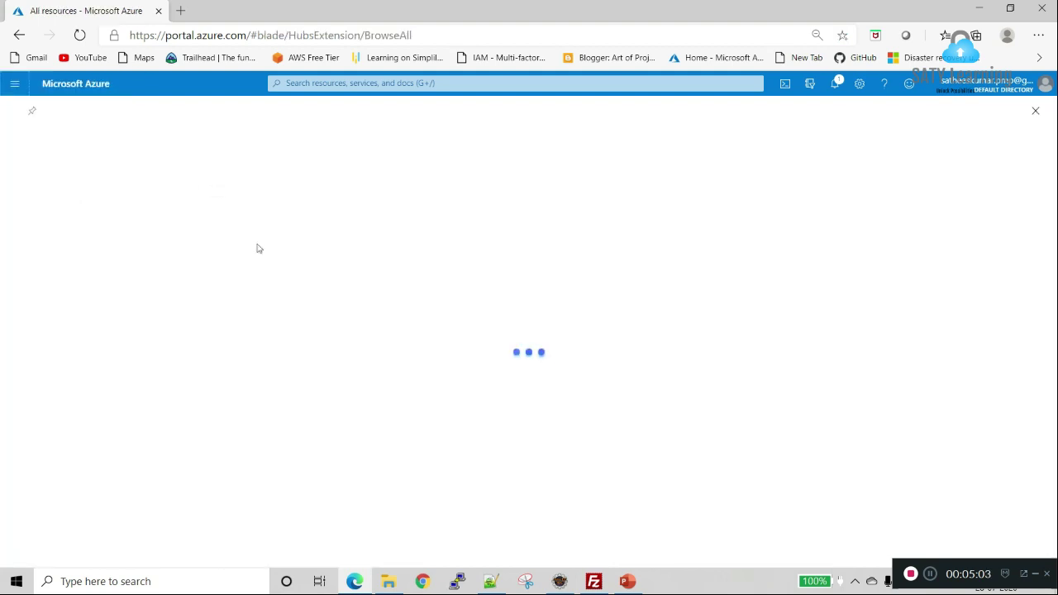
{"action": "left_click", "coordinate": [16, 86]}
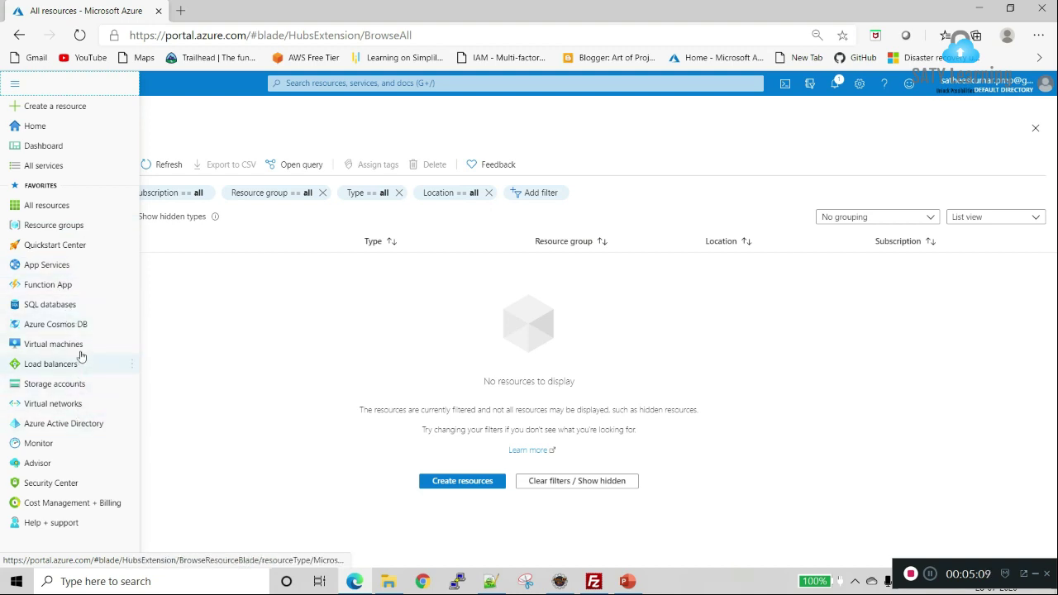
{"action": "mouse_move", "coordinate": [79, 273]}
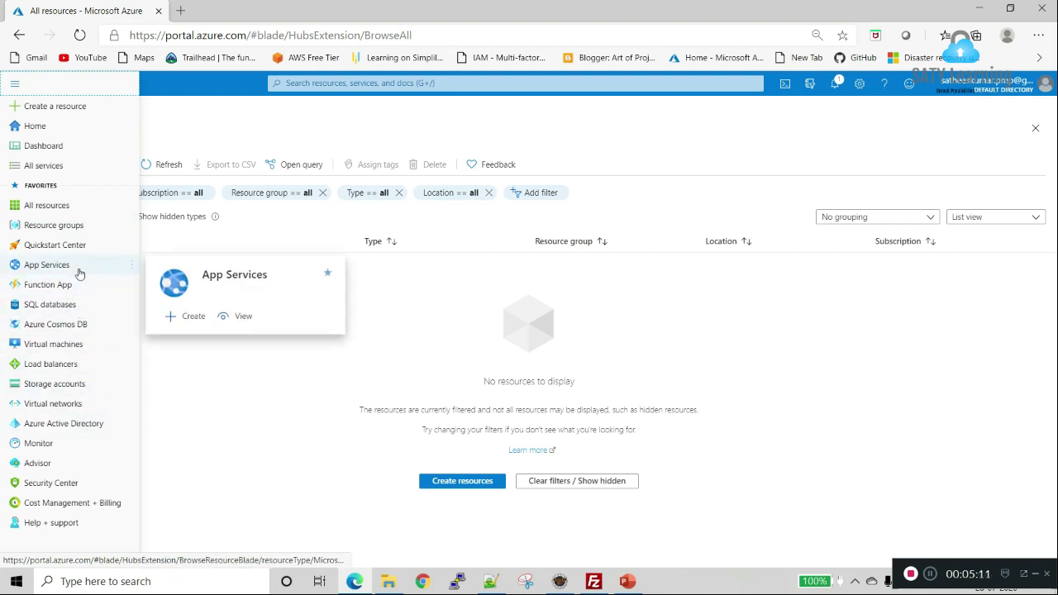
Step: Search 'web apps', open App Services and start adding a new app
{"action": "left_click", "coordinate": [300, 84]}
{"action": "type", "text": "web apps"}
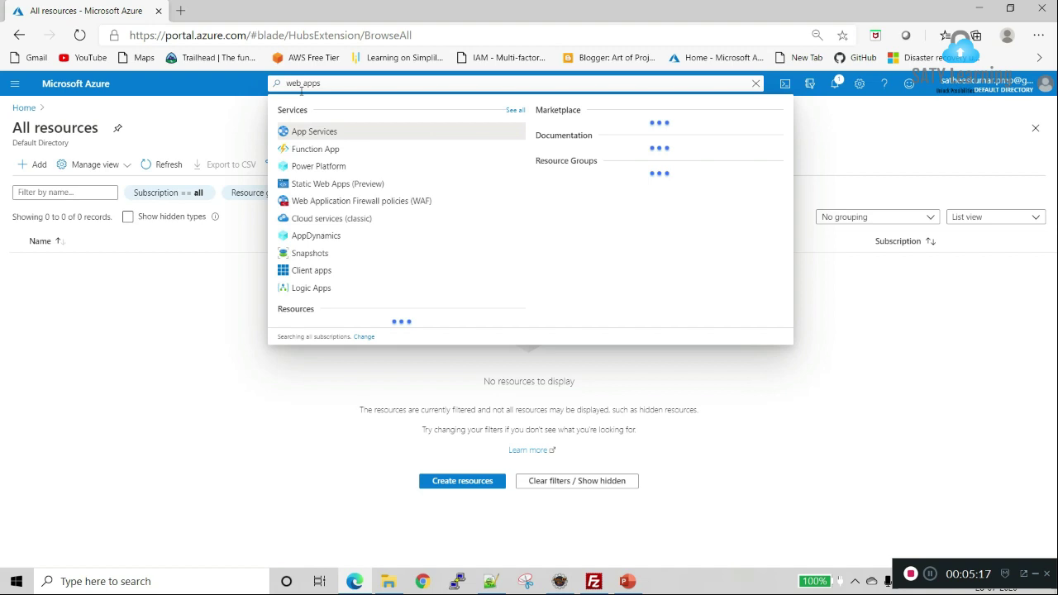
{"action": "left_click", "coordinate": [341, 134]}
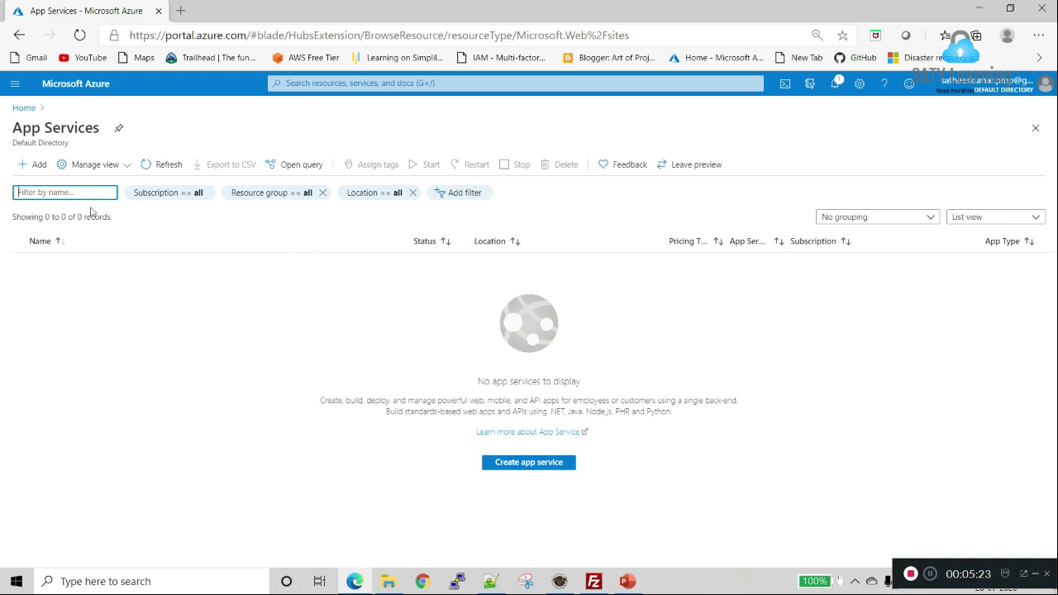
{"action": "left_click", "coordinate": [43, 170]}
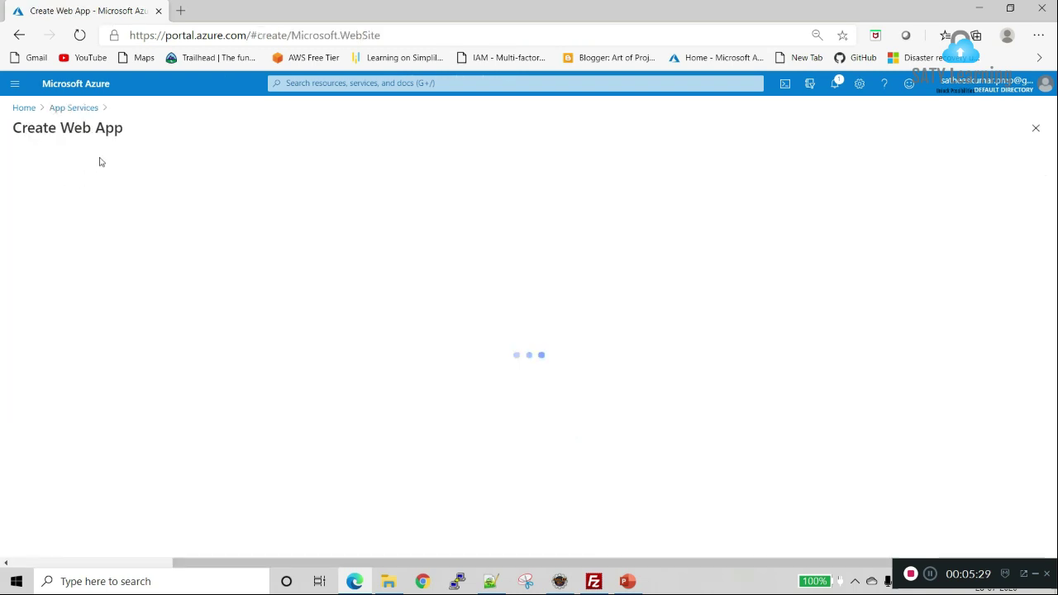
Step: Place the new web app in resource group salesrg and name it satywebapp
{"action": "left_click_drag", "start_coordinate": [63, 127], "coordinate": [157, 132]}
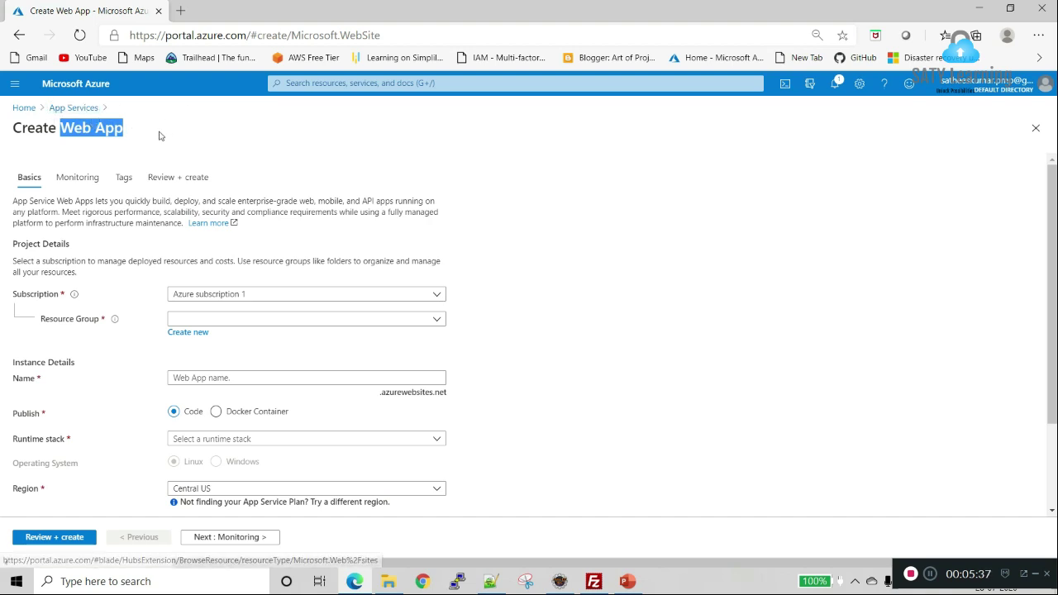
{"action": "left_click", "coordinate": [98, 129]}
{"action": "left_click", "coordinate": [262, 325]}
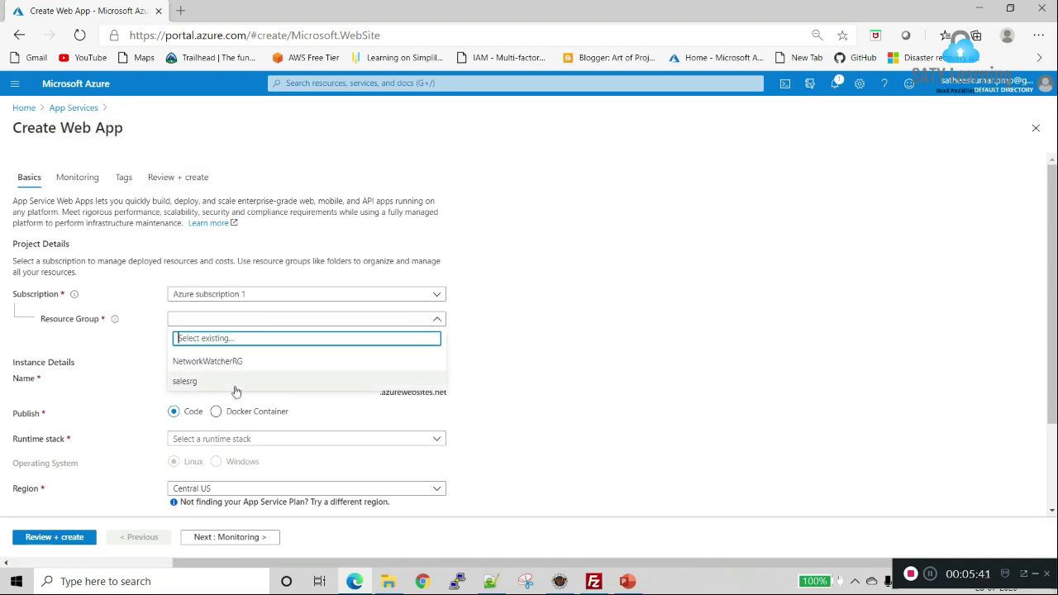
{"action": "left_click", "coordinate": [234, 387]}
{"action": "left_click", "coordinate": [245, 380]}
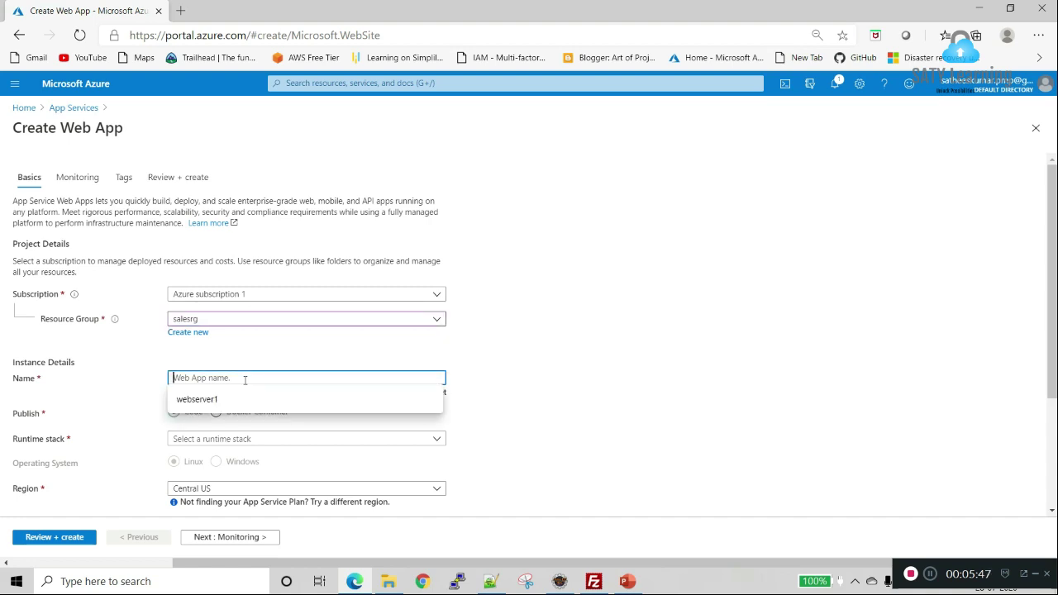
{"action": "type", "text": "satywe"}
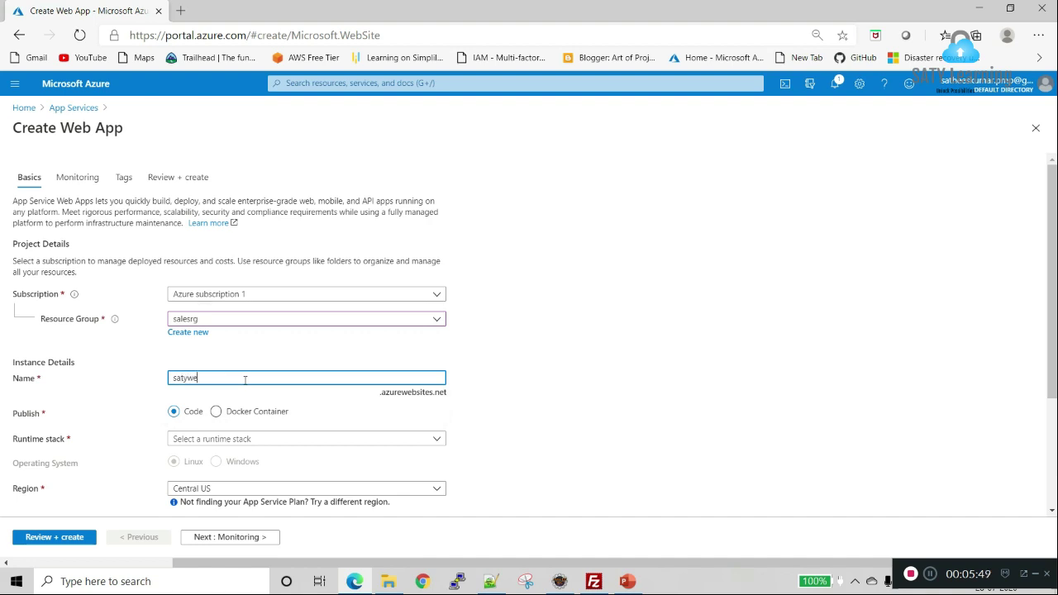
{"action": "type", "text": "bapp"}
{"action": "left_click", "coordinate": [106, 404]}
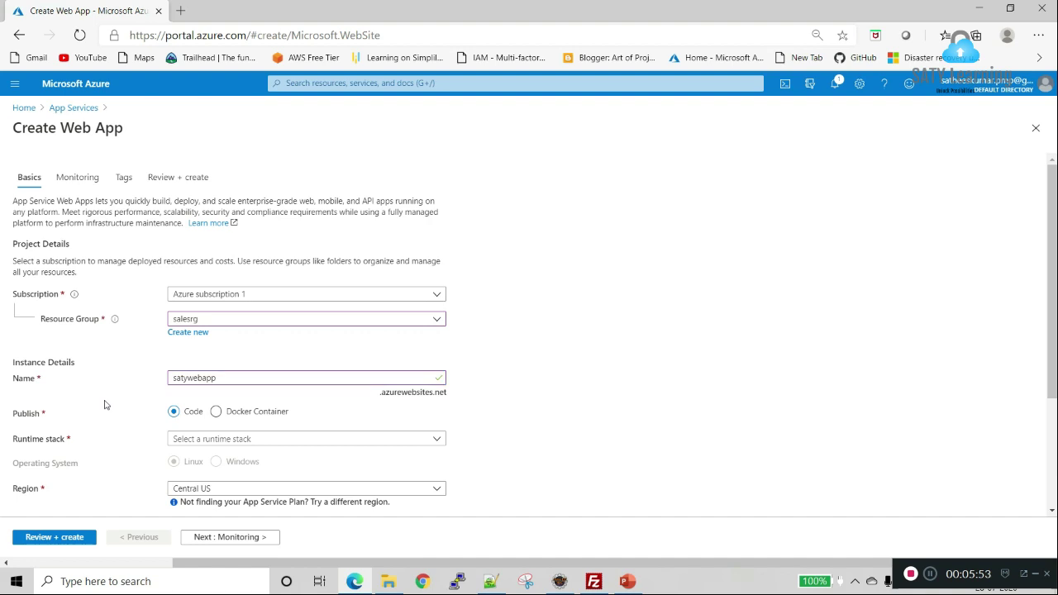
{"action": "scroll", "coordinate": [105, 404], "scroll_direction": "down", "scroll_amount": 1}
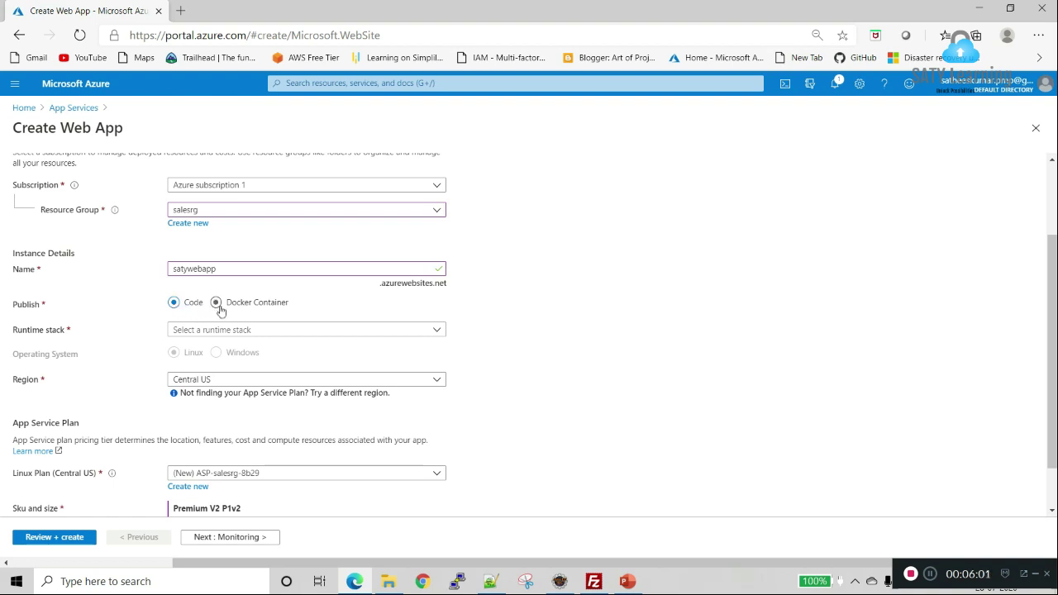
{"action": "key", "text": "super+d"}
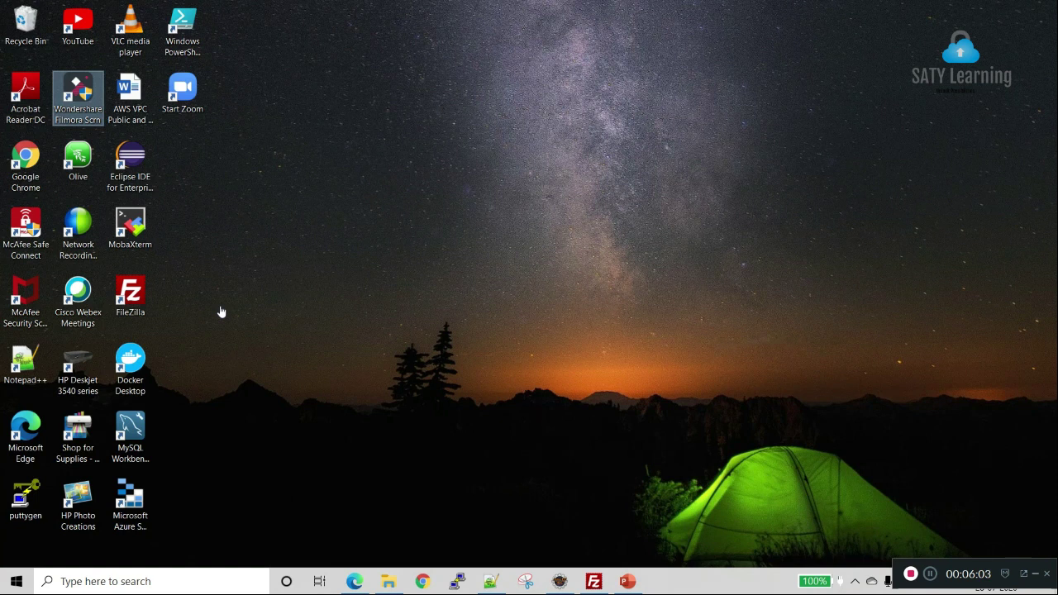
{"action": "left_click", "coordinate": [258, 187]}
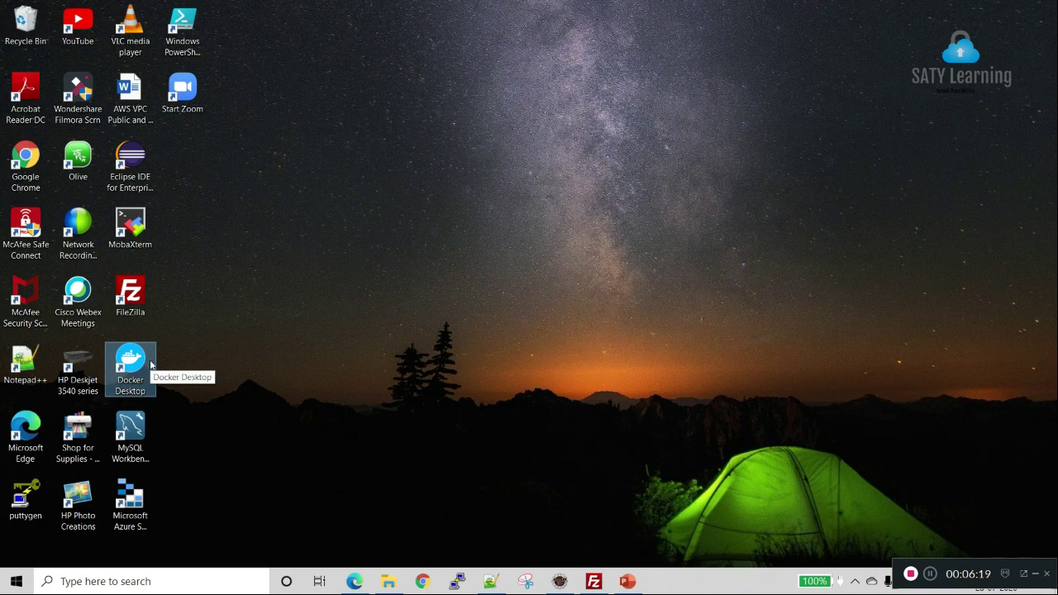
{"action": "left_click", "coordinate": [354, 582]}
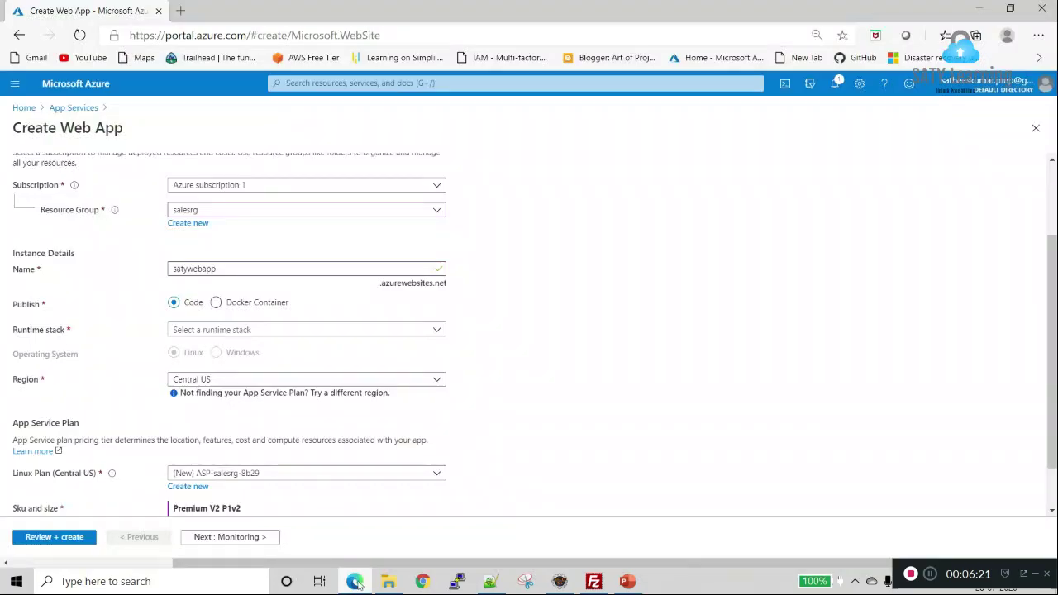
Step: Publish as Code with runtime stack Tomcat 8.5 in region East US
{"action": "left_click", "coordinate": [182, 304]}
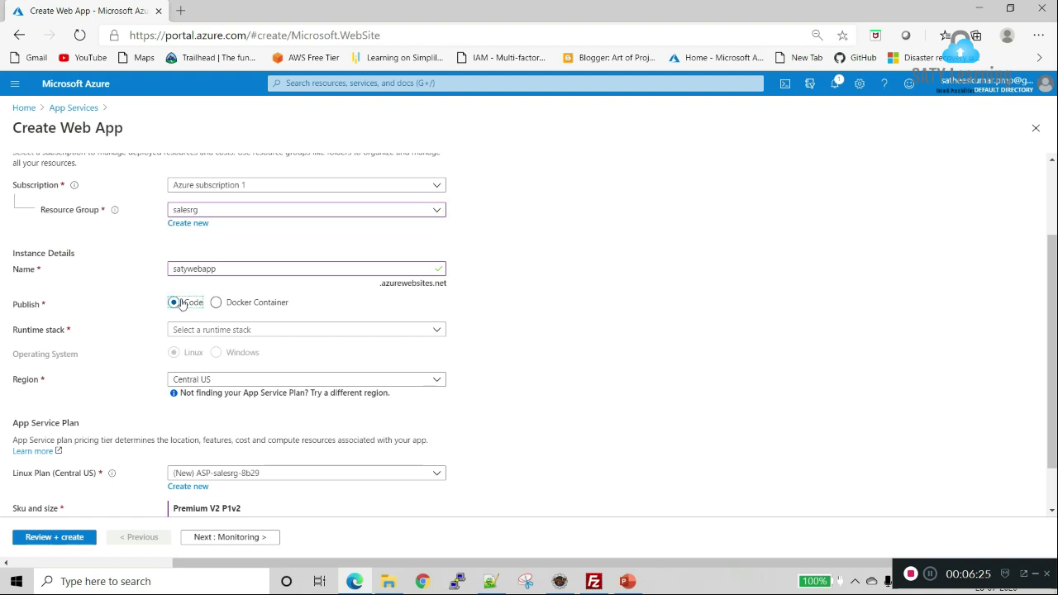
{"action": "left_click", "coordinate": [213, 330]}
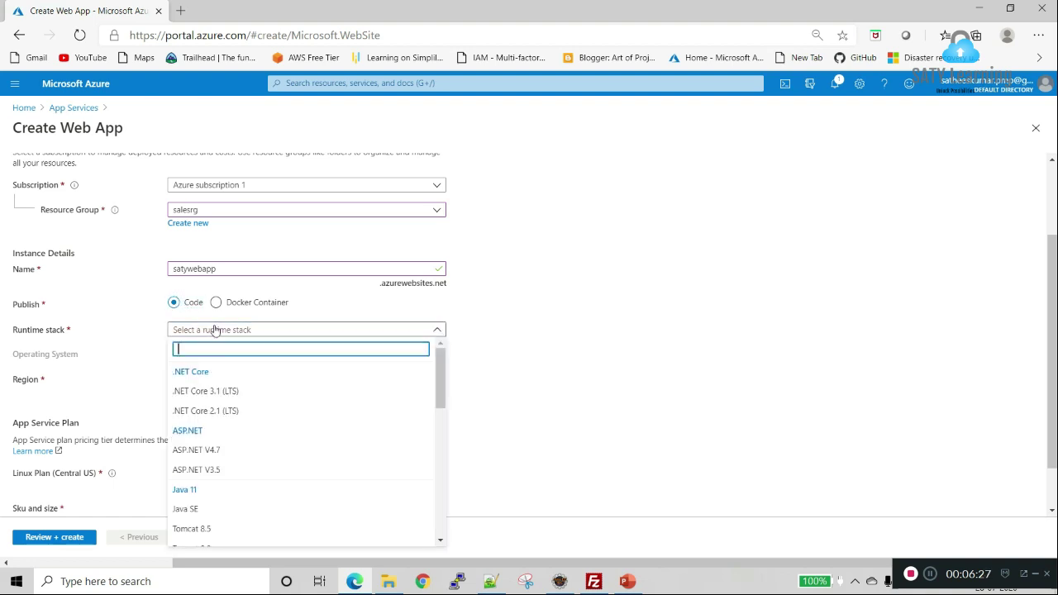
{"action": "scroll", "coordinate": [247, 383], "scroll_direction": "down", "scroll_amount": 1}
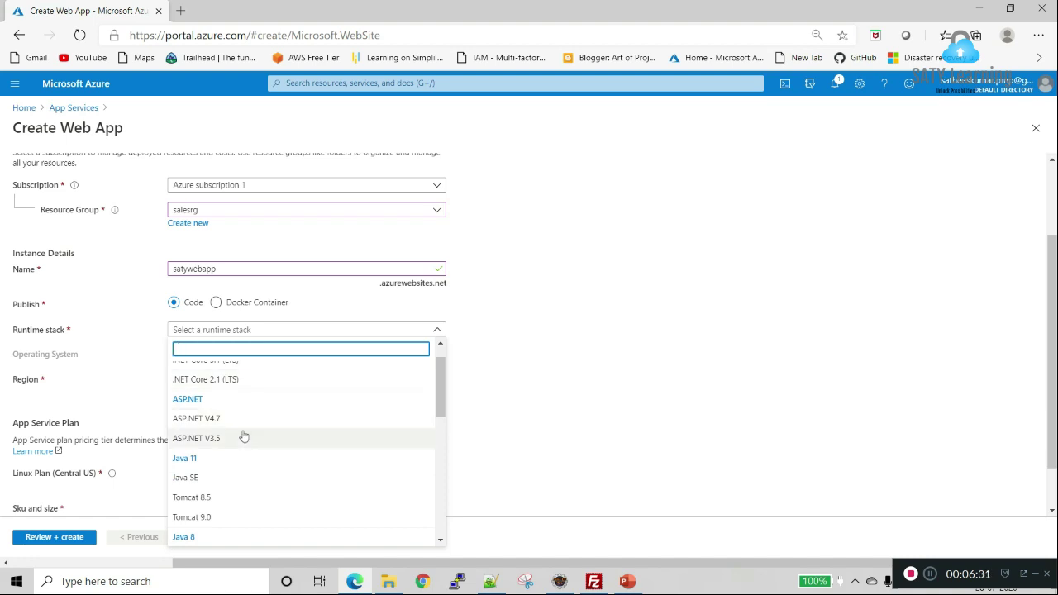
{"action": "scroll", "coordinate": [243, 437], "scroll_direction": "down", "scroll_amount": 1}
{"action": "scroll", "coordinate": [244, 438], "scroll_direction": "down", "scroll_amount": 4}
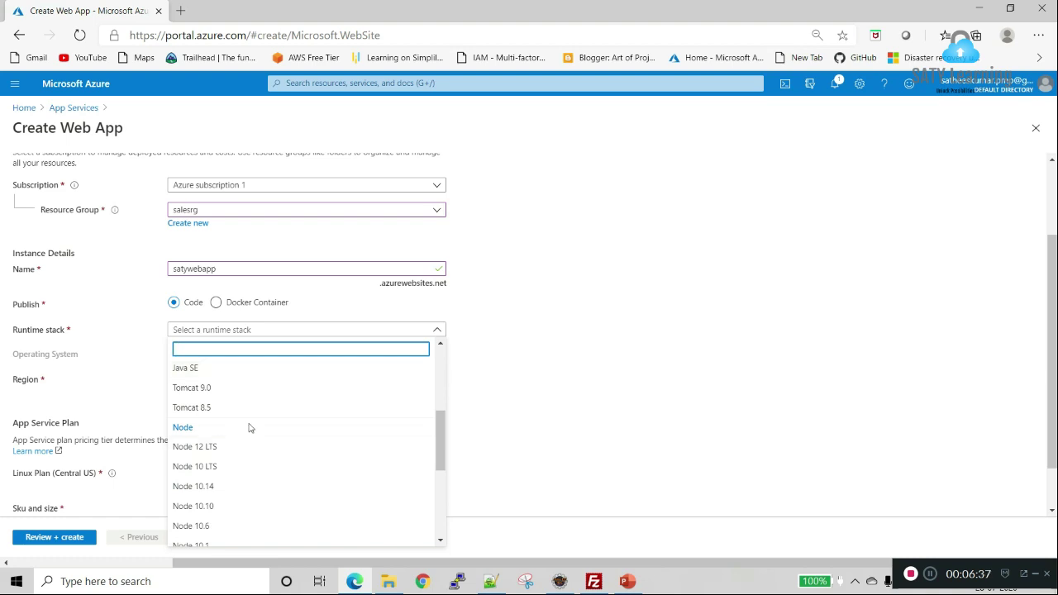
{"action": "left_click", "coordinate": [254, 407]}
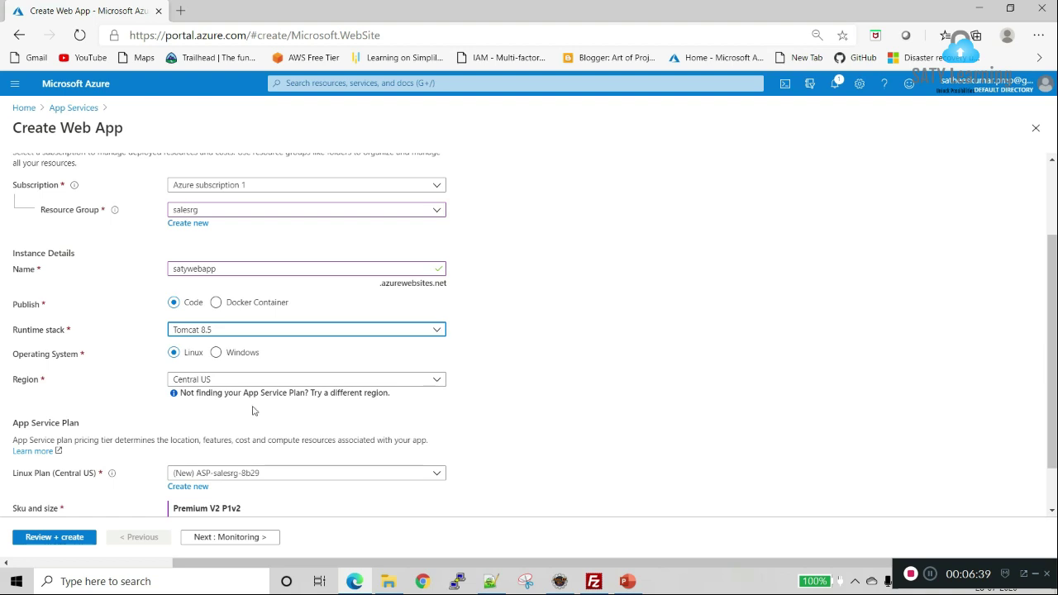
{"action": "left_click", "coordinate": [254, 382]}
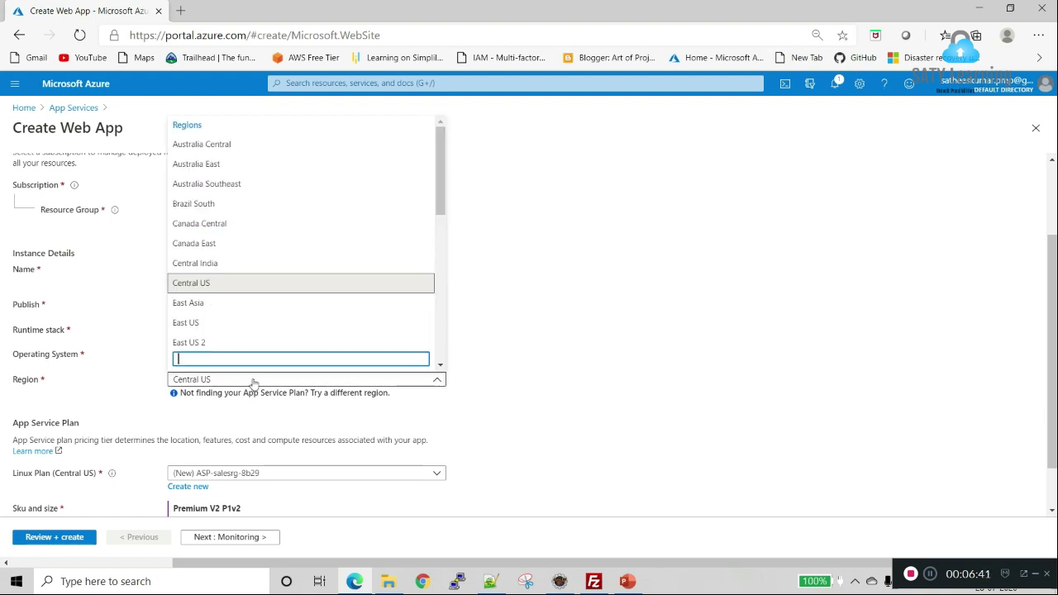
{"action": "left_click", "coordinate": [235, 324]}
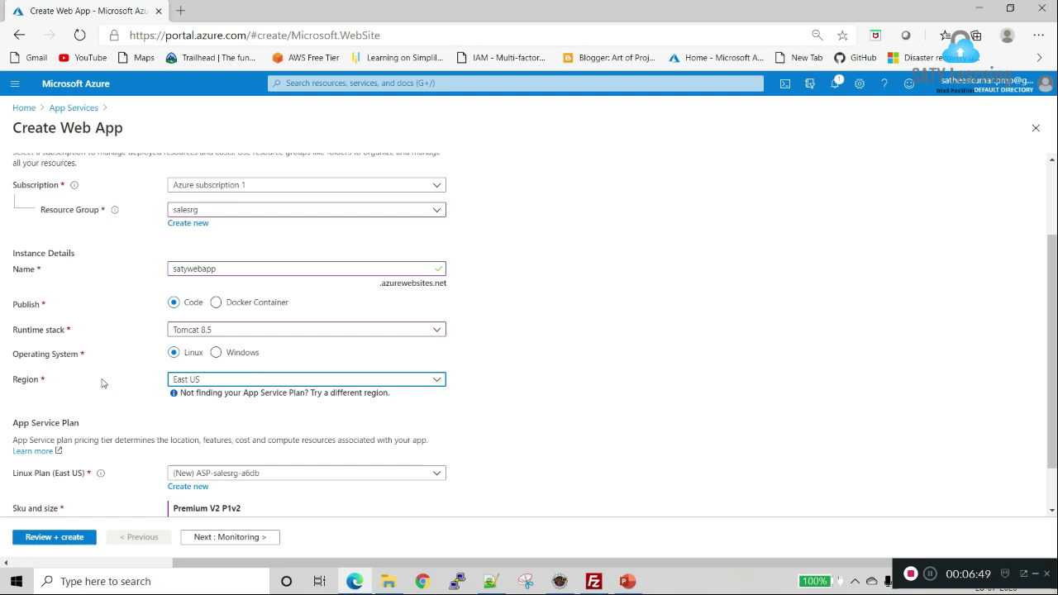
Step: Keep the new Linux App Service plan and bring up its Sku and size choices
{"action": "scroll", "coordinate": [80, 389], "scroll_direction": "down", "scroll_amount": 1}
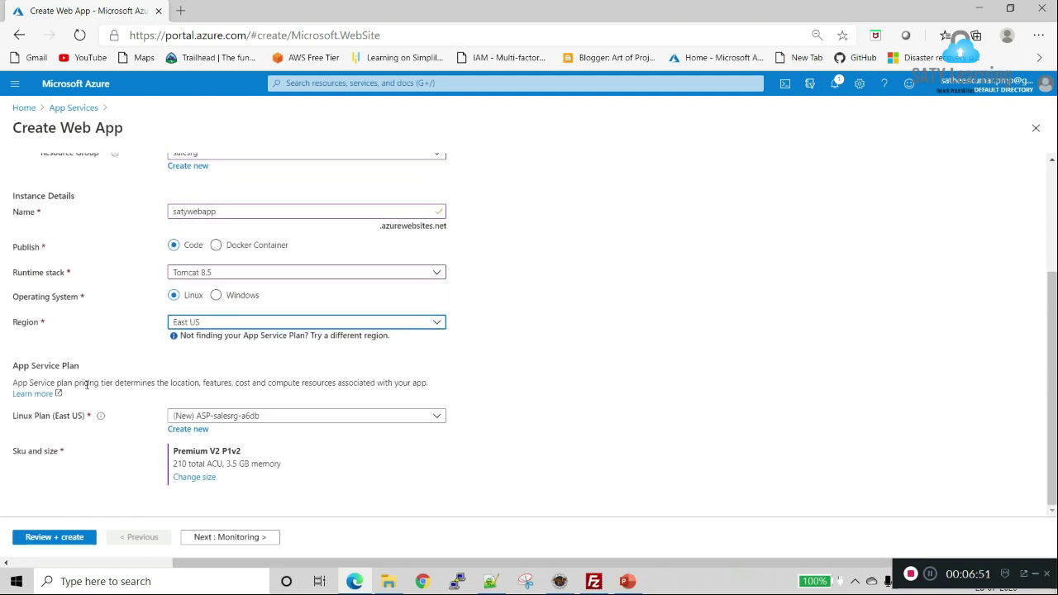
{"action": "left_click", "coordinate": [226, 419]}
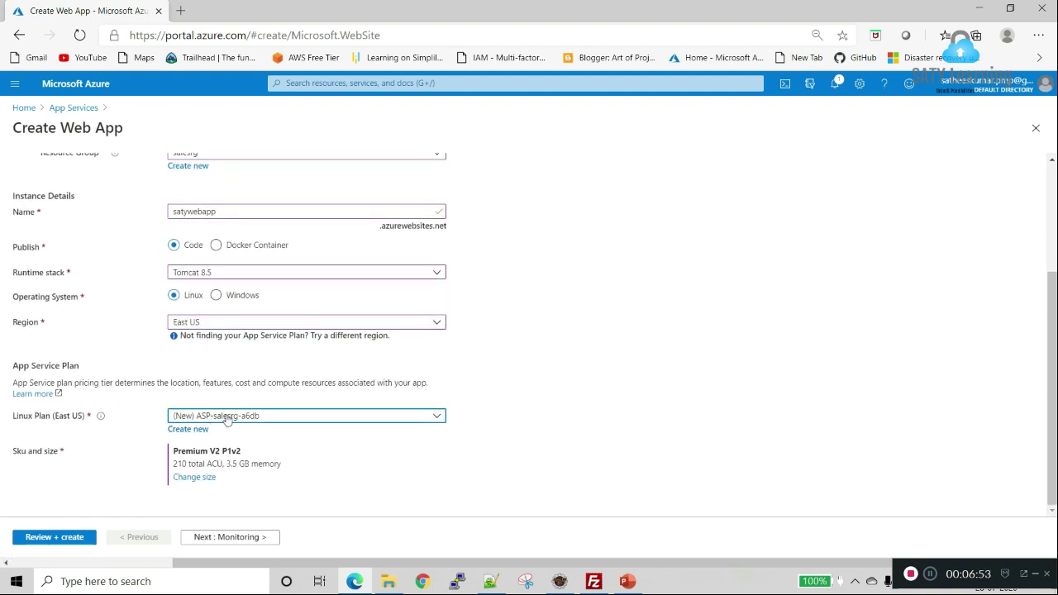
{"action": "left_click", "coordinate": [140, 419]}
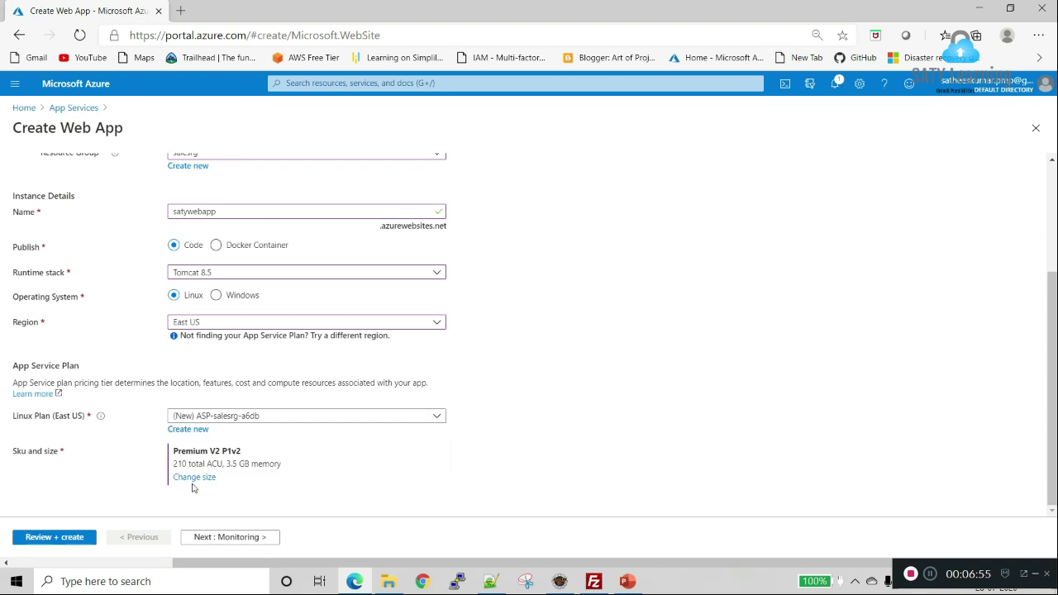
{"action": "left_click", "coordinate": [193, 480]}
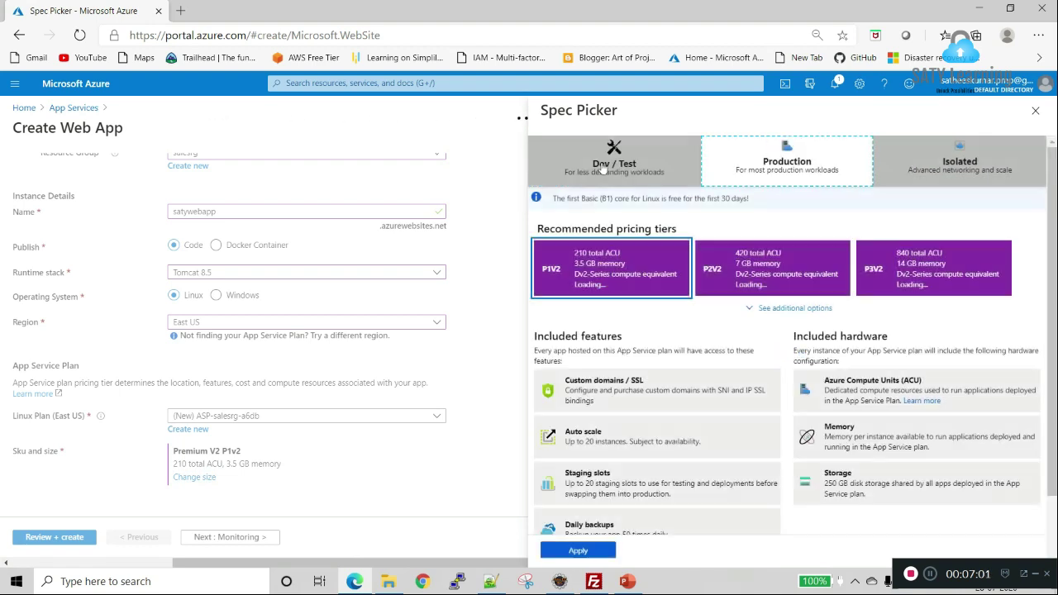
Step: Switch the plan from Premium V2 P1v2 to the Dev / Test Free F1 tier
{"action": "left_click", "coordinate": [604, 168]}
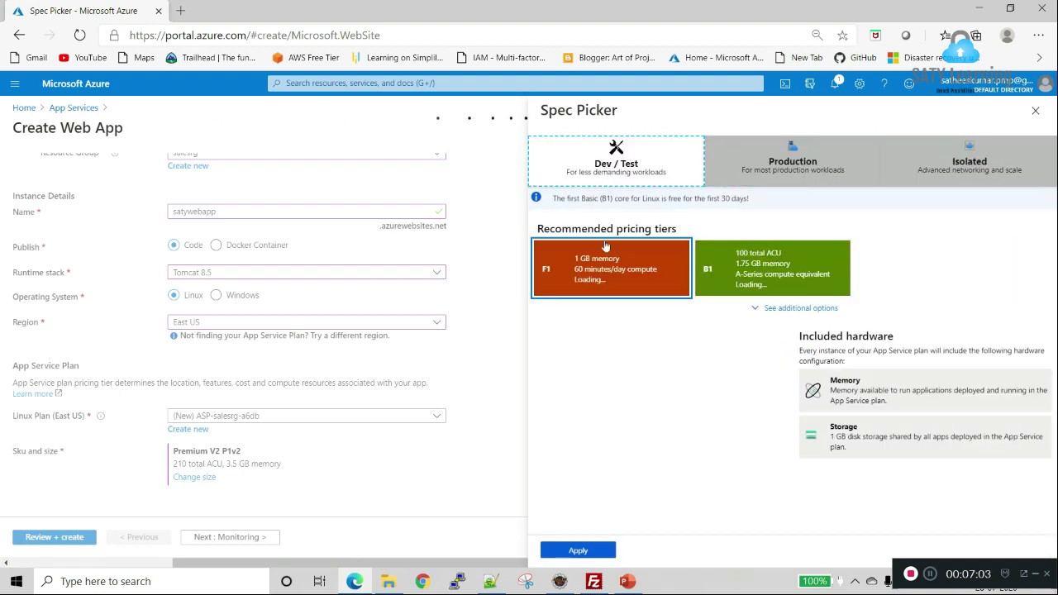
{"action": "left_click", "coordinate": [603, 283]}
{"action": "left_click", "coordinate": [592, 549]}
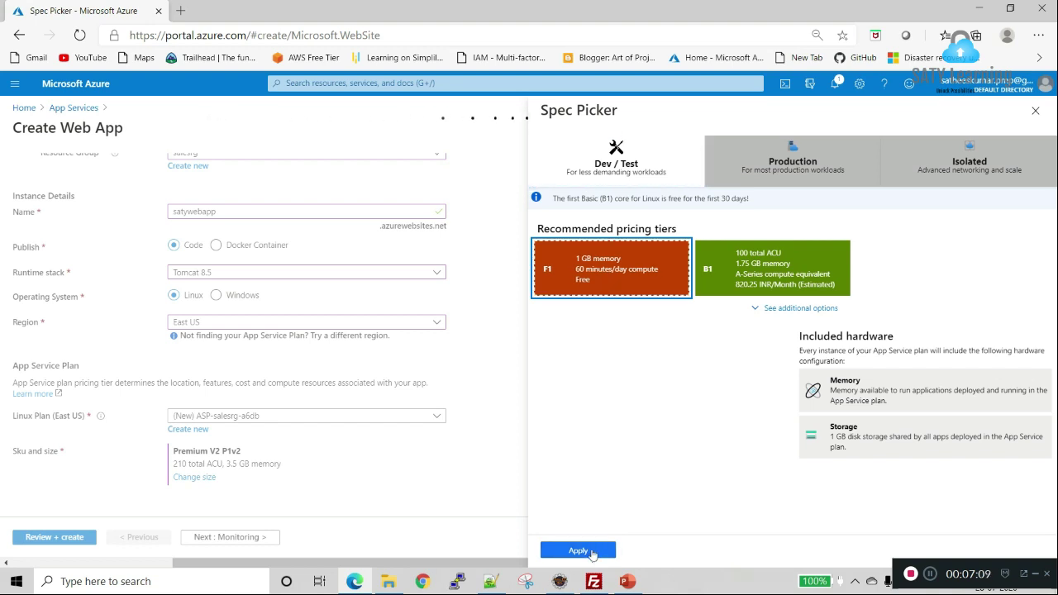
{"action": "left_click", "coordinate": [592, 551]}
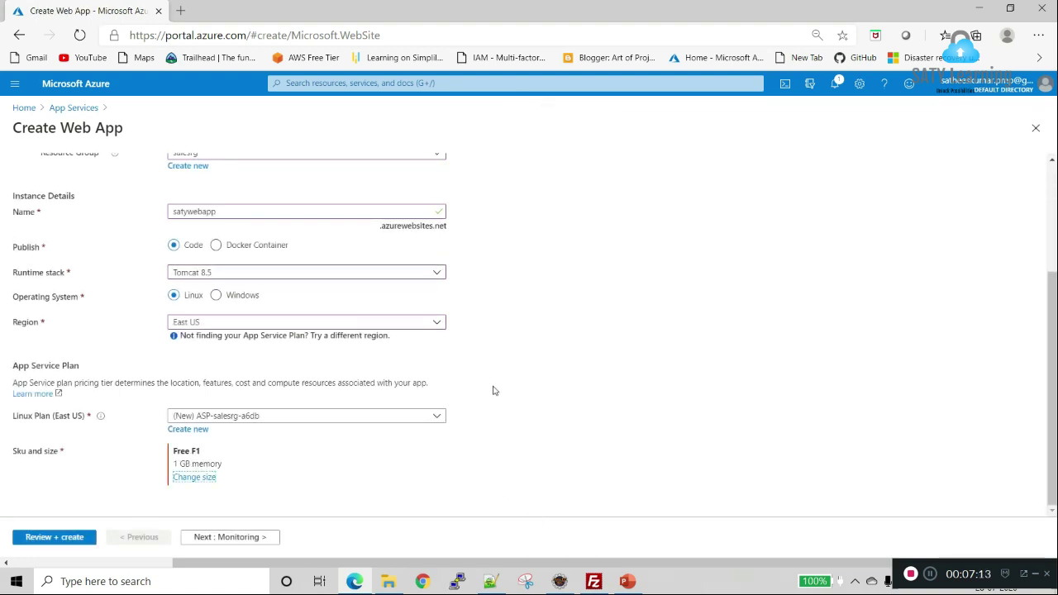
{"action": "left_click", "coordinate": [248, 539]}
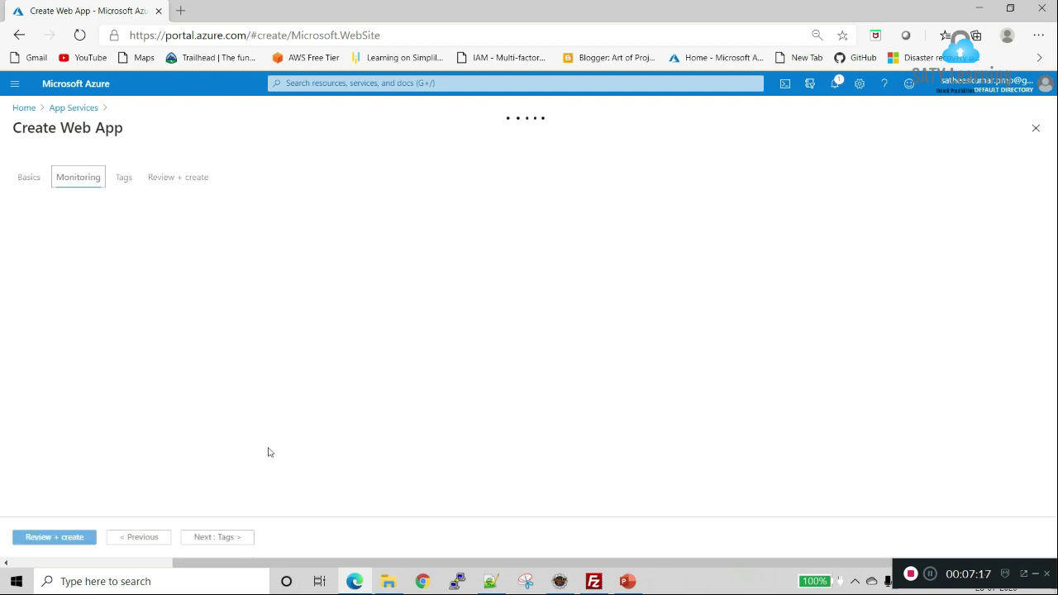
Step: Skip the Monitoring and Tags pages, review, and create the satywebapp web app in salesrg
{"action": "left_click", "coordinate": [229, 539]}
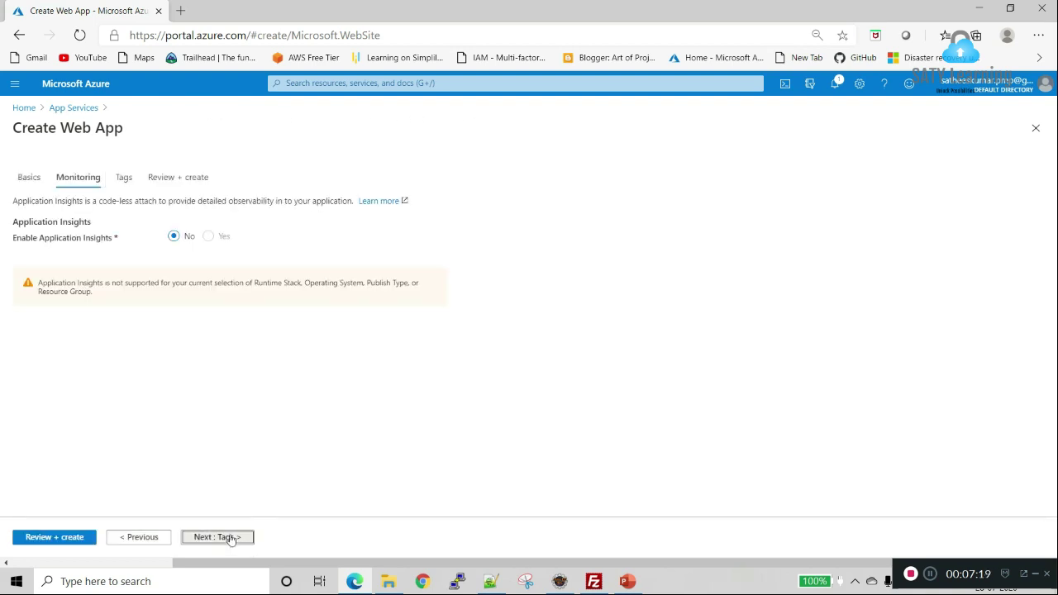
{"action": "left_click", "coordinate": [99, 274]}
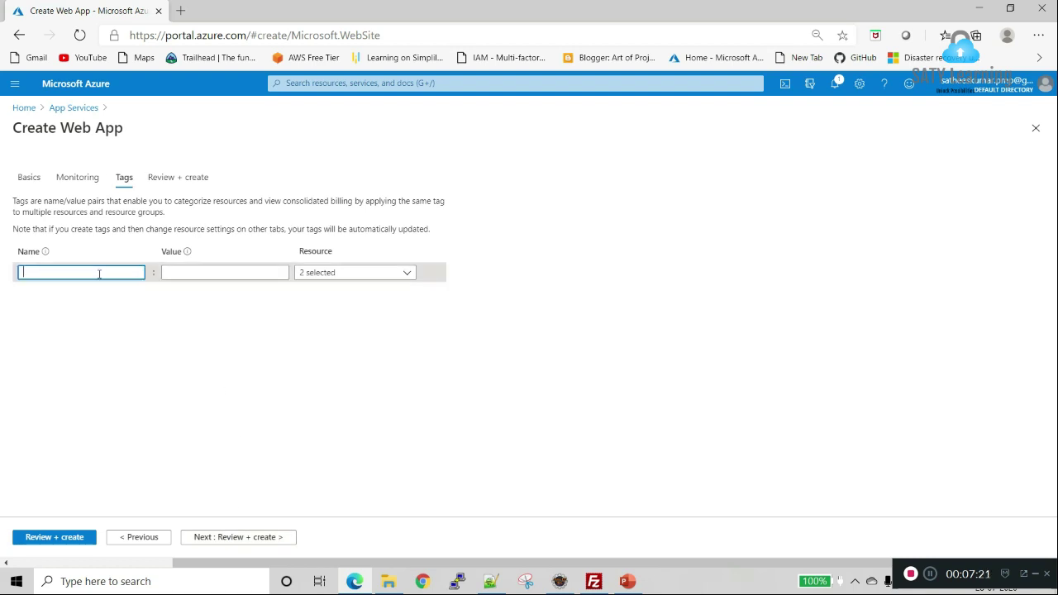
{"action": "left_click", "coordinate": [256, 538]}
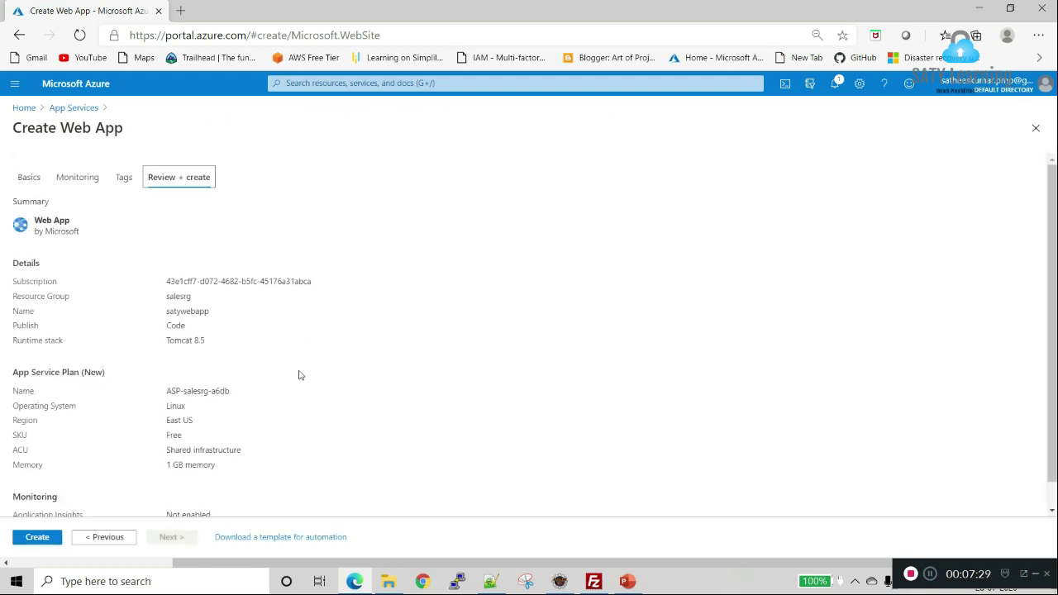
{"action": "left_click", "coordinate": [37, 537]}
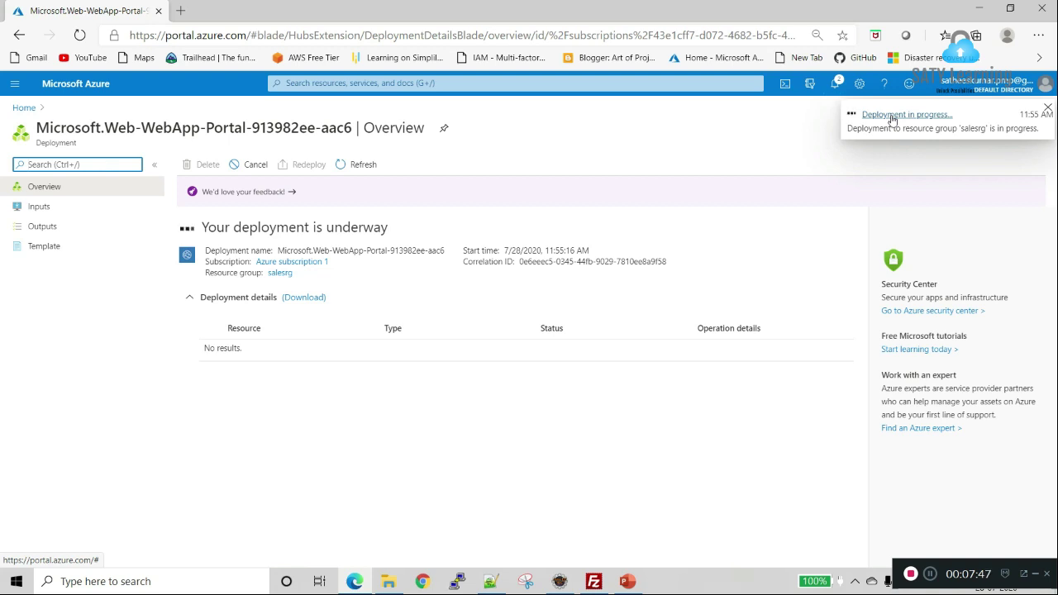
Step: Dismiss the deployment notification and go to the finished satywebapp App Service resource
{"action": "left_click", "coordinate": [893, 116]}
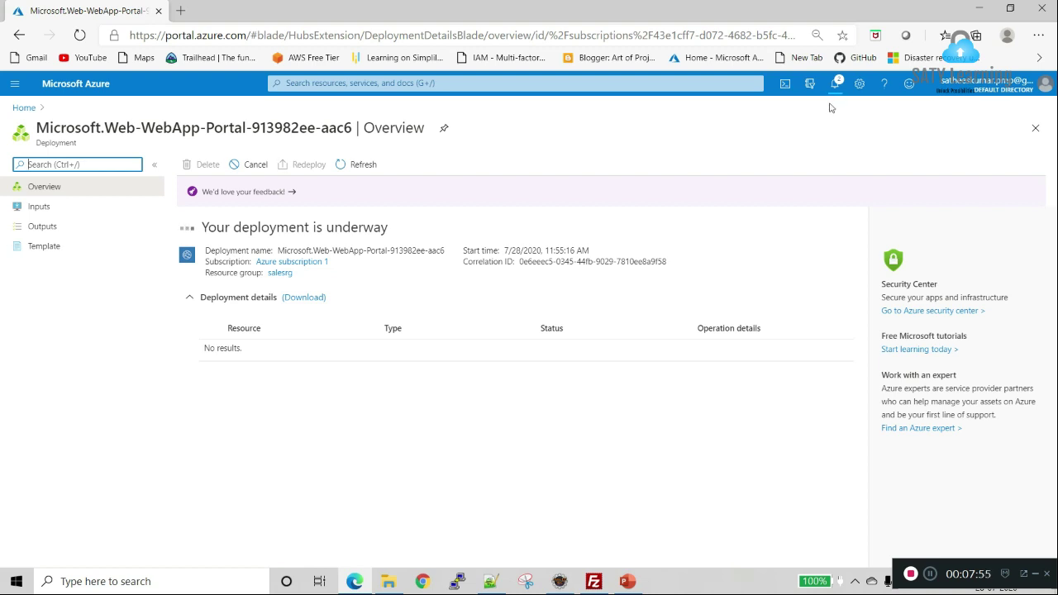
{"action": "key", "text": "ctrl+t"}
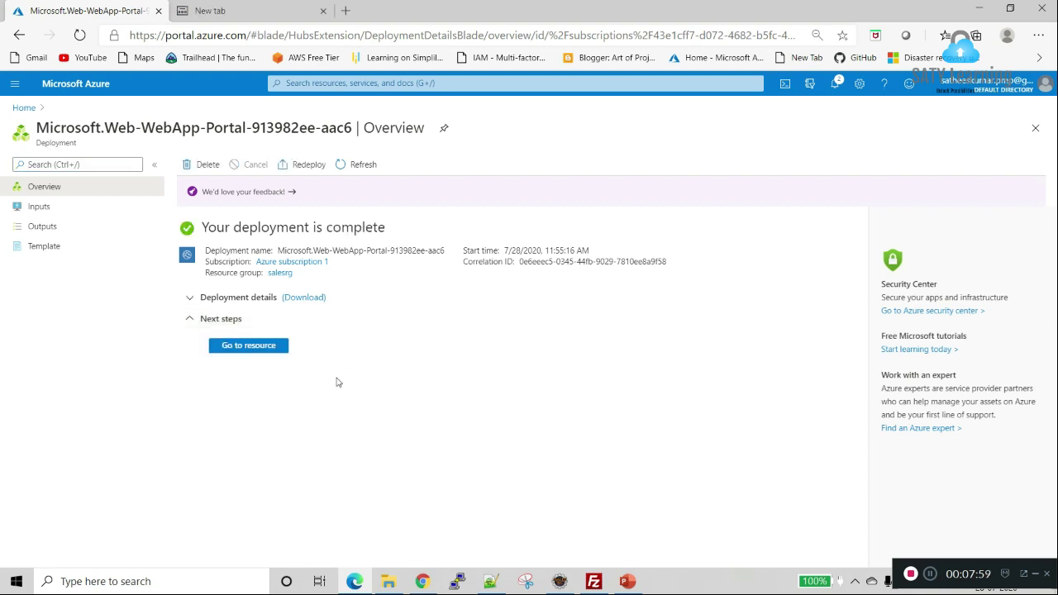
{"action": "left_click", "coordinate": [272, 352]}
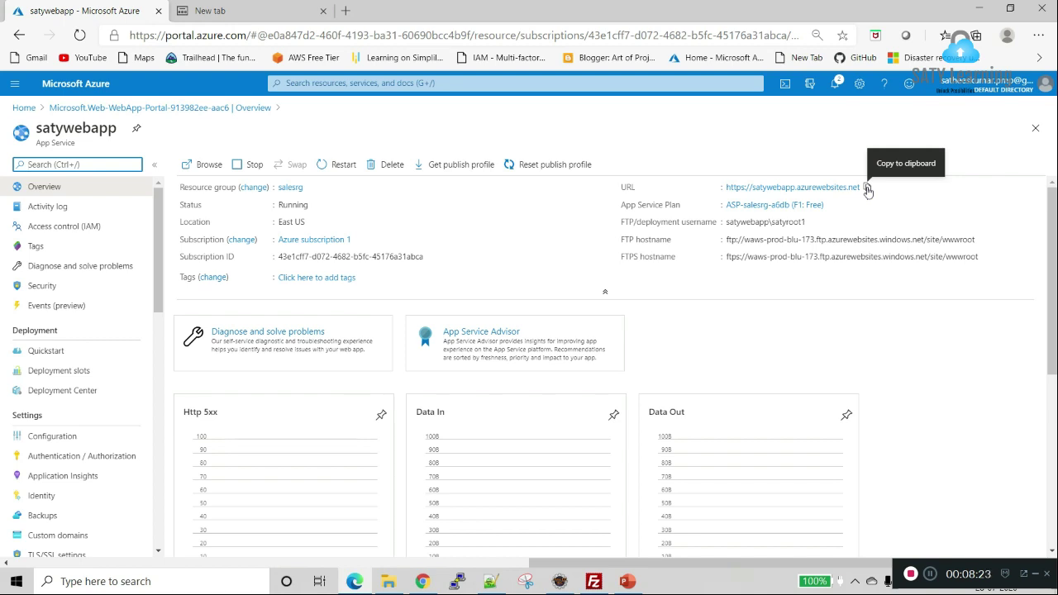
Step: Copy the satywebapp.azurewebsites.net URL from the Overview and load it in Chrome
{"action": "double_click", "coordinate": [632, 188]}
{"action": "left_click", "coordinate": [867, 187]}
{"action": "key", "text": "alt+Tab"}
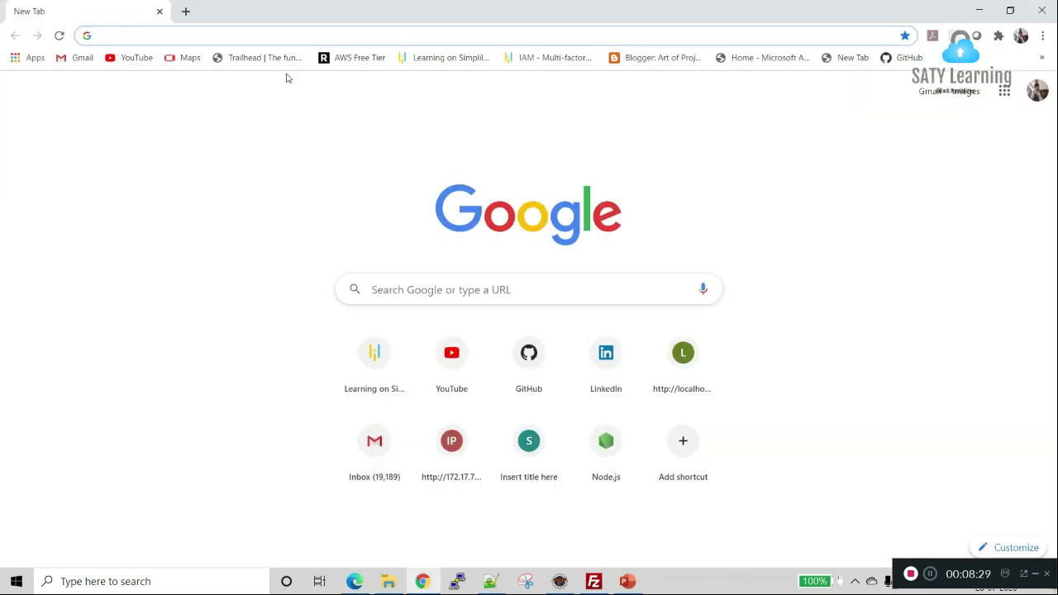
{"action": "key", "text": "ctrl+v"}
{"action": "key", "text": "Return"}
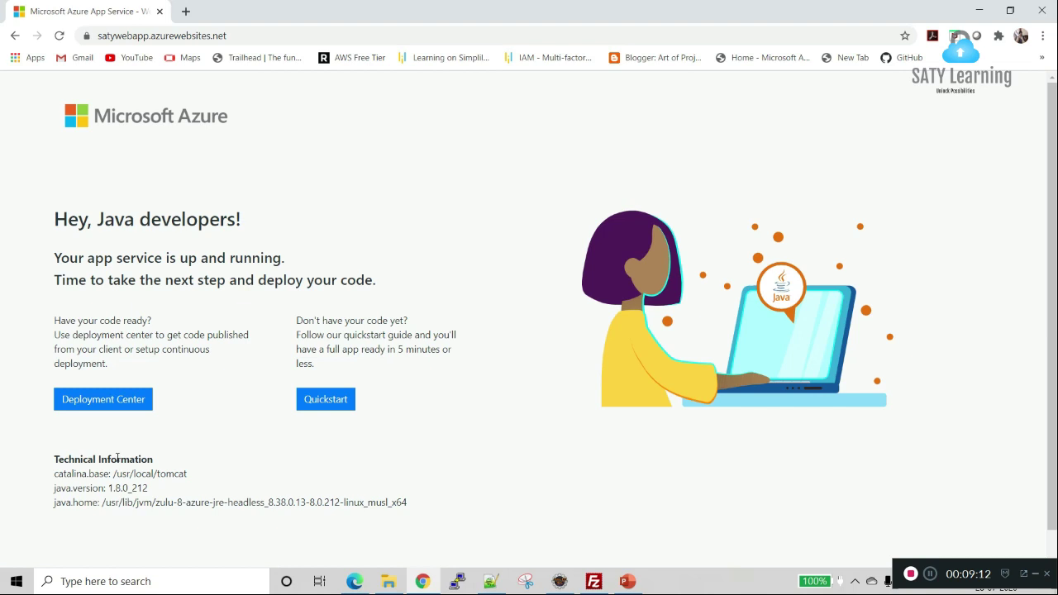
Step: Check the default page's Tomcat base and Java version 1.8.0_212, then return to the portal
{"action": "double_click", "coordinate": [170, 474]}
{"action": "double_click", "coordinate": [122, 487]}
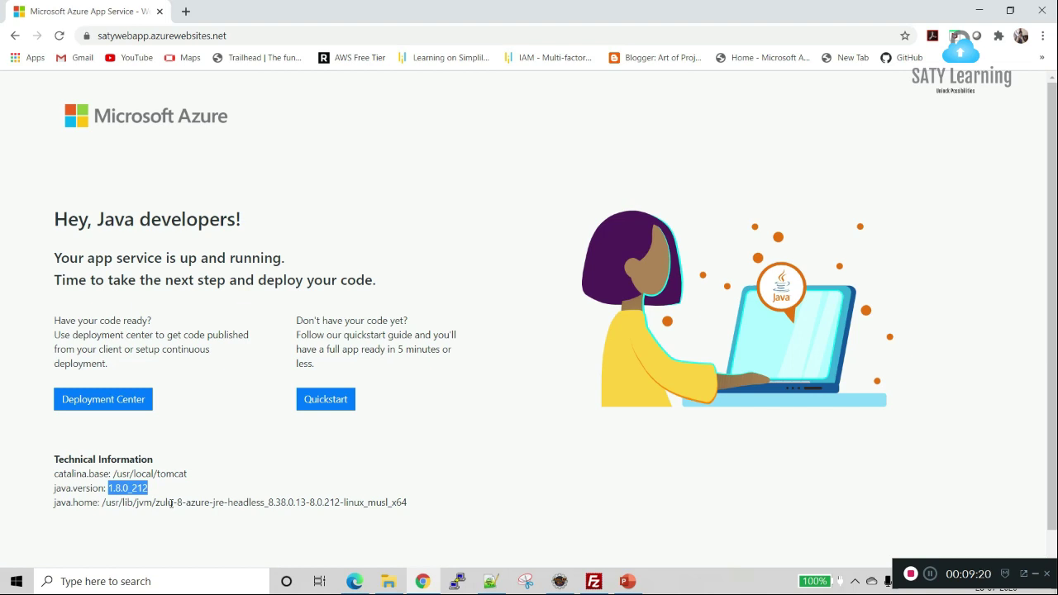
{"action": "left_click", "coordinate": [171, 505]}
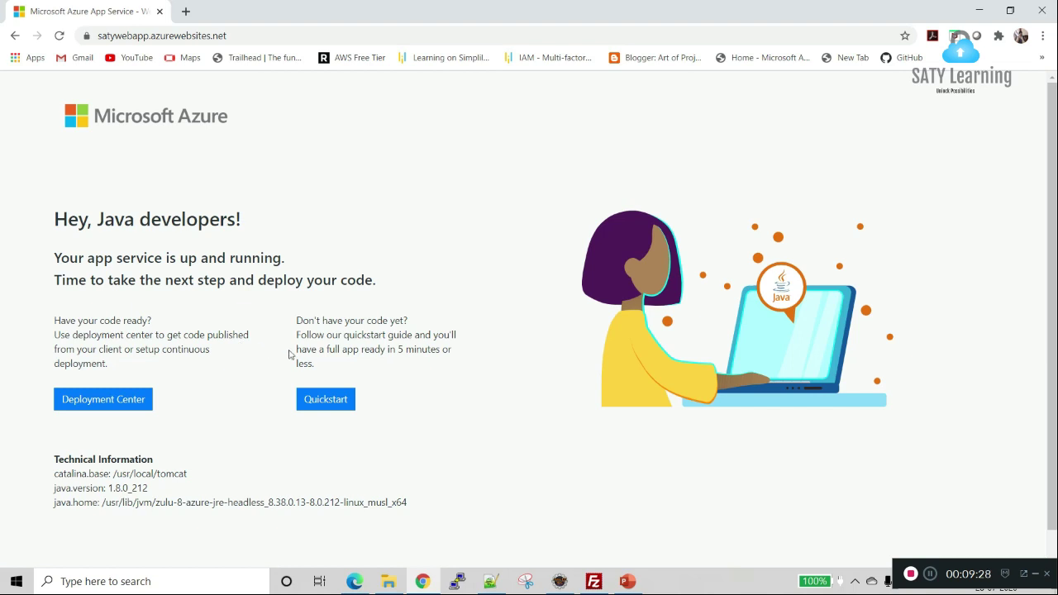
{"action": "key", "text": "alt+Tab"}
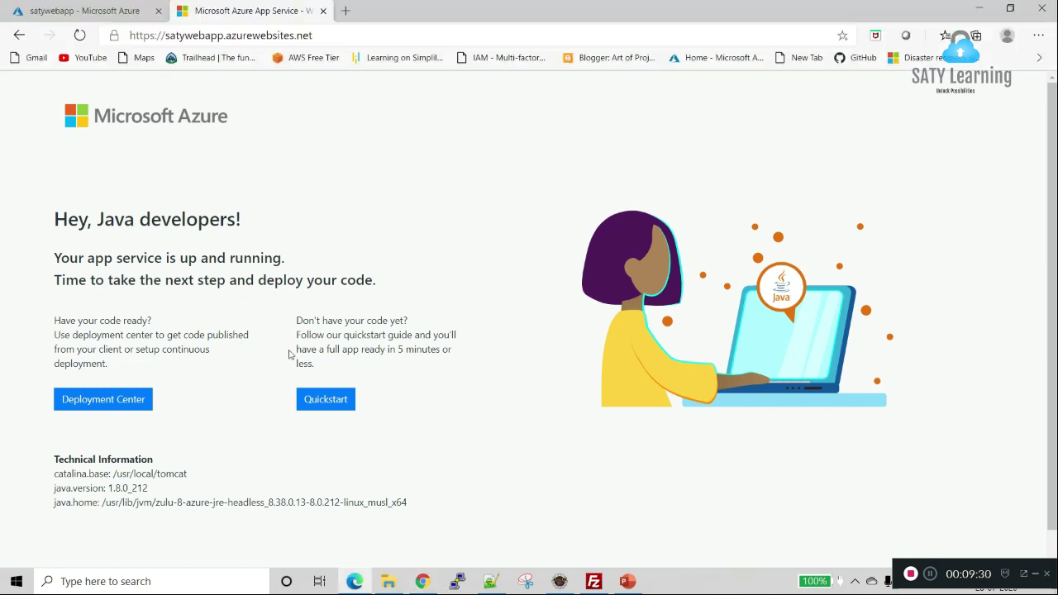
Step: In satywebapp's Deployment Center, choose FTP and open its Dashboard showing the FTPS credentials
{"action": "left_click", "coordinate": [112, 14]}
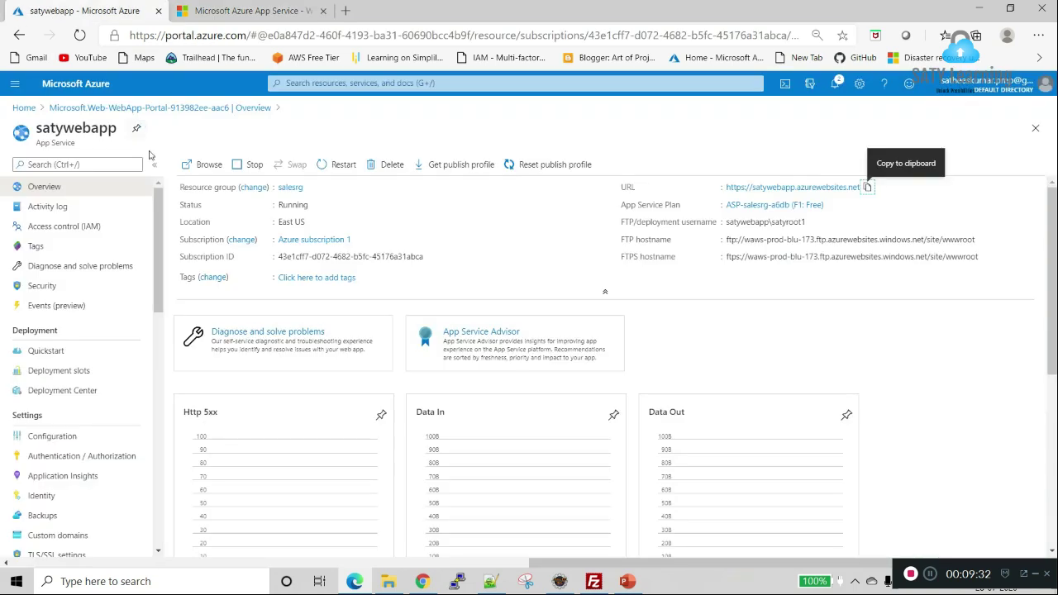
{"action": "left_click", "coordinate": [105, 393]}
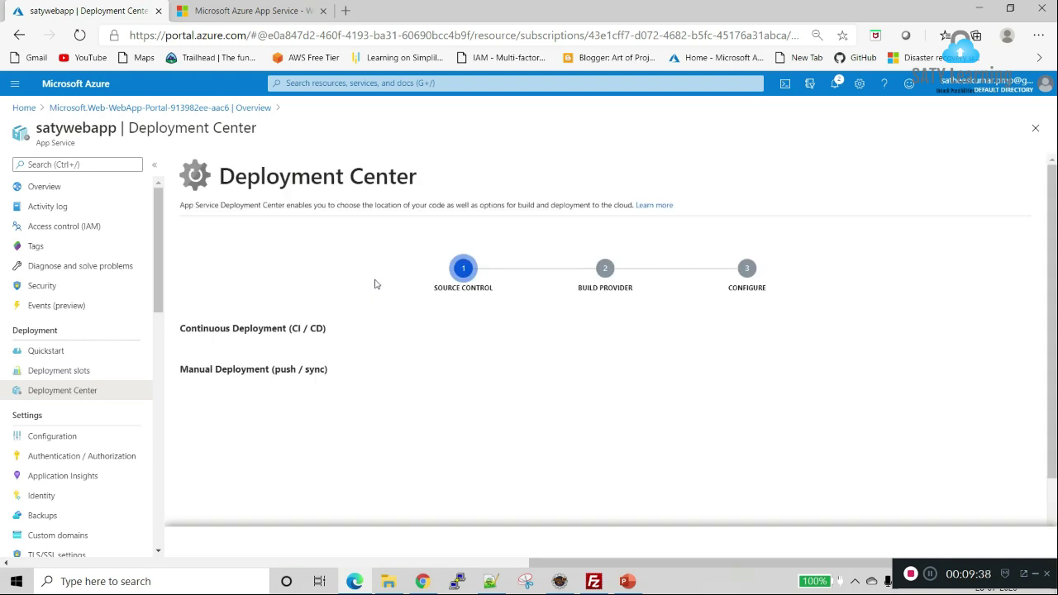
{"action": "scroll", "coordinate": [372, 291], "scroll_direction": "down", "scroll_amount": 1}
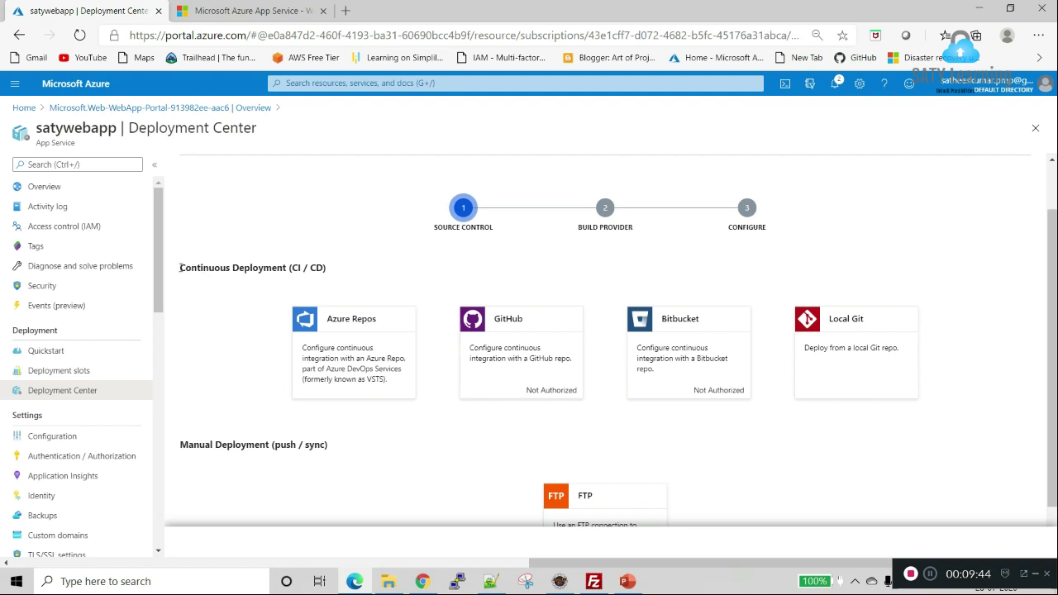
{"action": "left_click_drag", "start_coordinate": [181, 268], "coordinate": [289, 268]}
{"action": "left_click", "coordinate": [312, 267]}
{"action": "scroll", "coordinate": [525, 357], "scroll_direction": "down", "scroll_amount": 1}
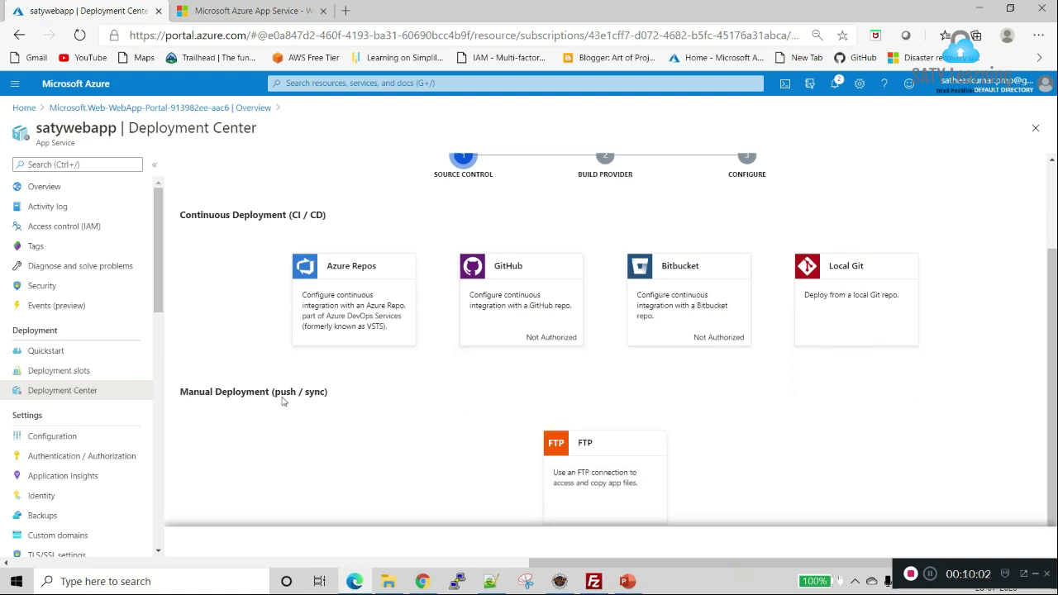
{"action": "left_click", "coordinate": [554, 444]}
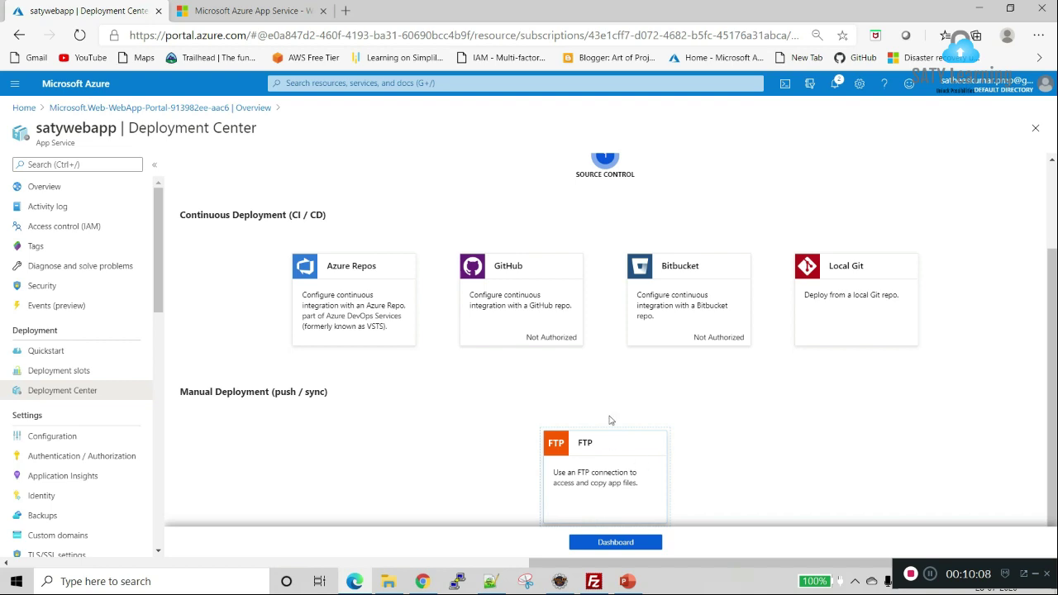
{"action": "left_click", "coordinate": [637, 543]}
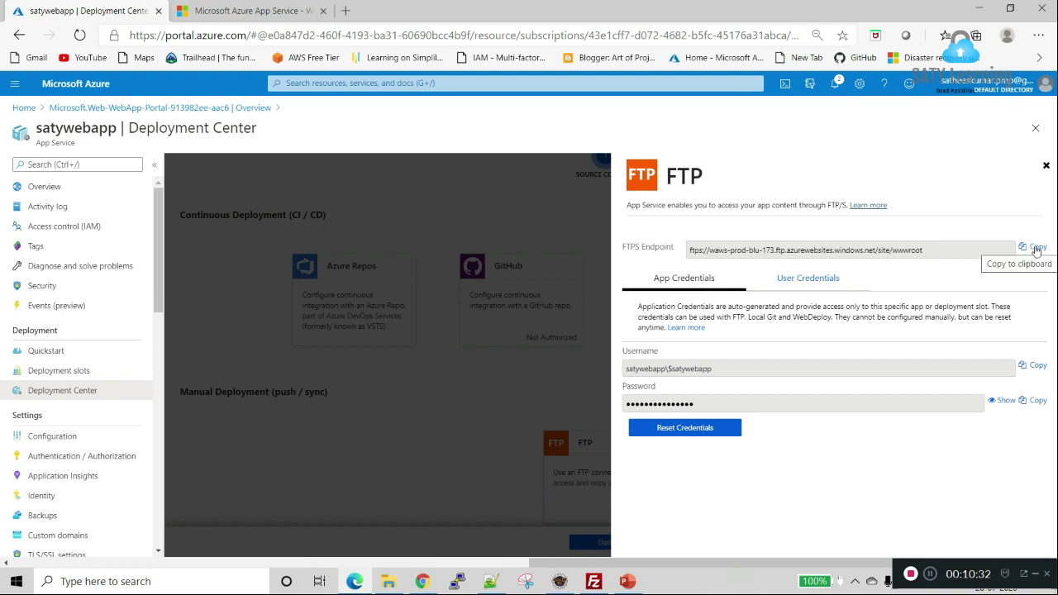
Step: Paste the FTPS endpoint after 'FTP End point' in the Notepad++ notes
{"action": "left_click", "coordinate": [1037, 248]}
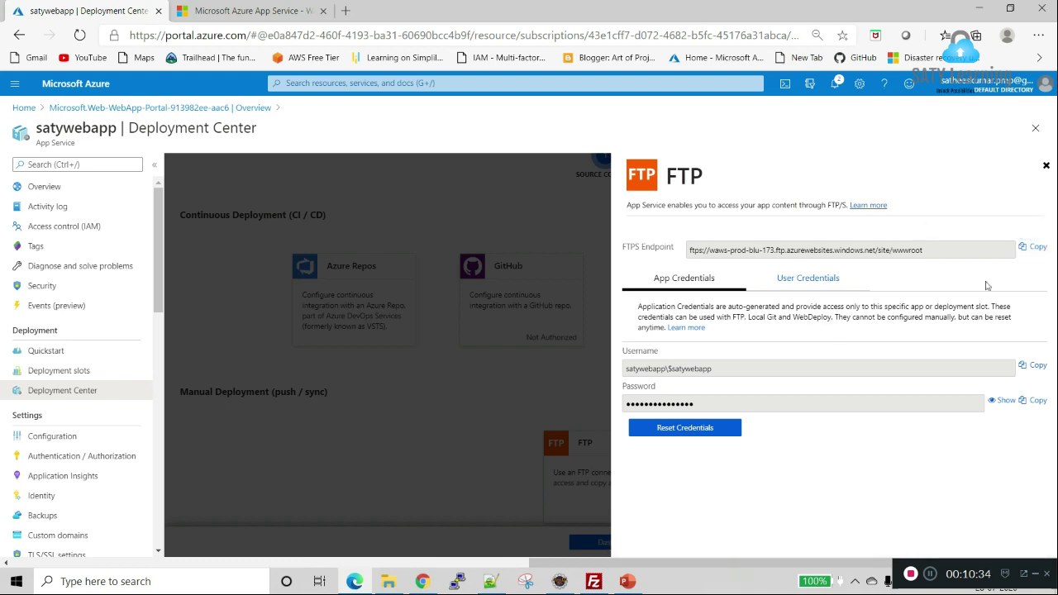
{"action": "left_click", "coordinate": [492, 581]}
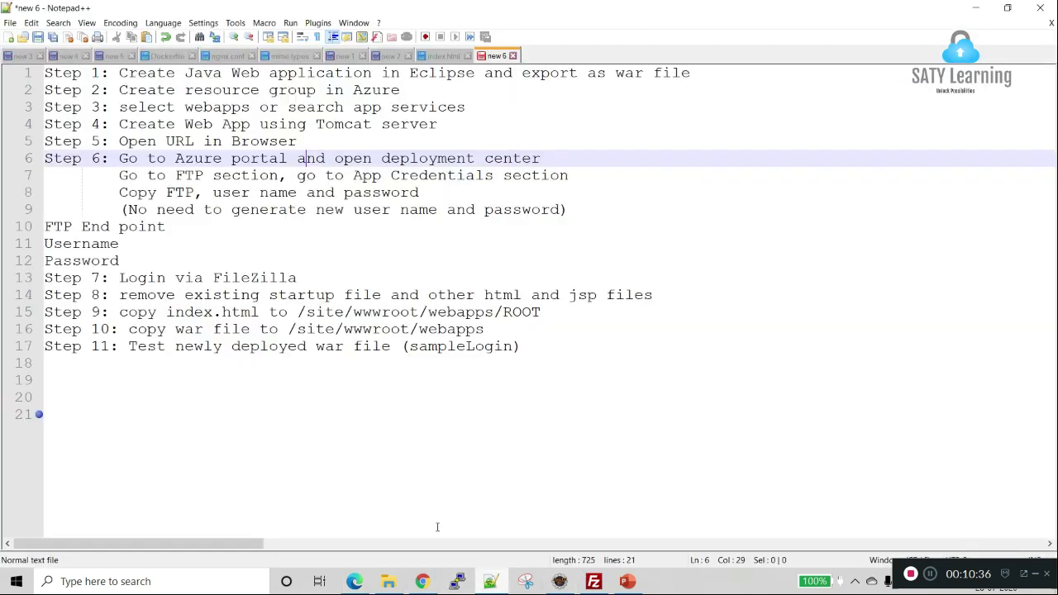
{"action": "left_click", "coordinate": [195, 232]}
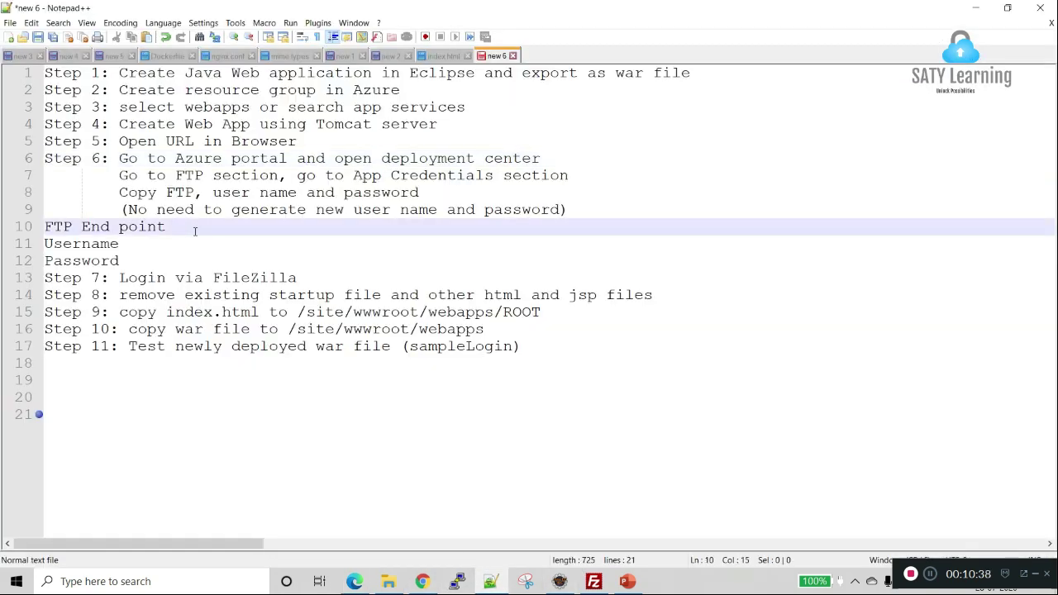
{"action": "key", "text": "ctrl+v"}
{"action": "left_click", "coordinate": [190, 243]}
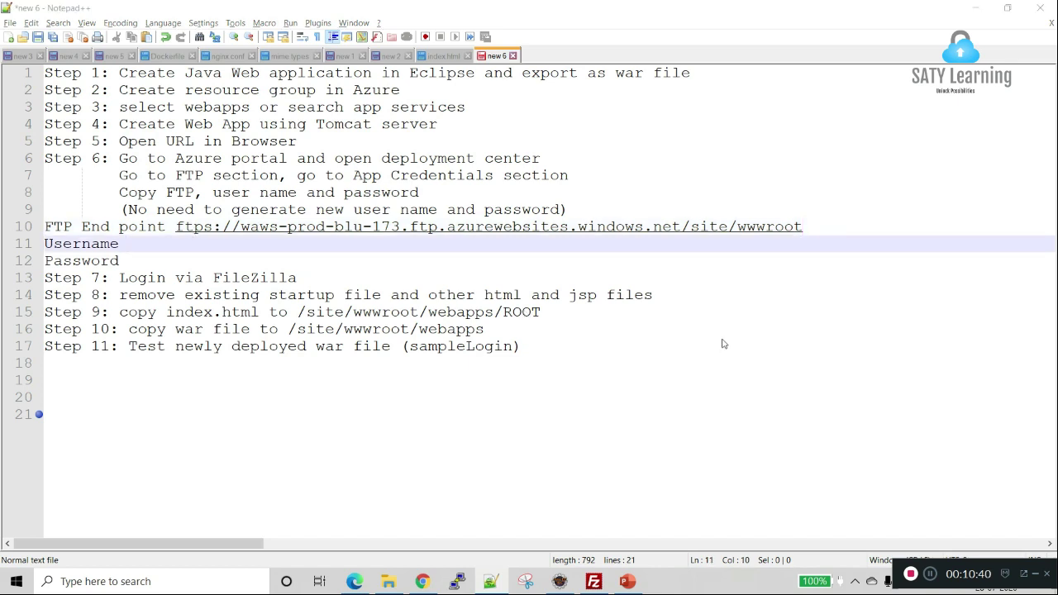
Step: Copy the FTP username from Azure and paste it after 'Username' in the notes
{"action": "key", "text": "alt+Tab"}
{"action": "left_click", "coordinate": [1035, 366]}
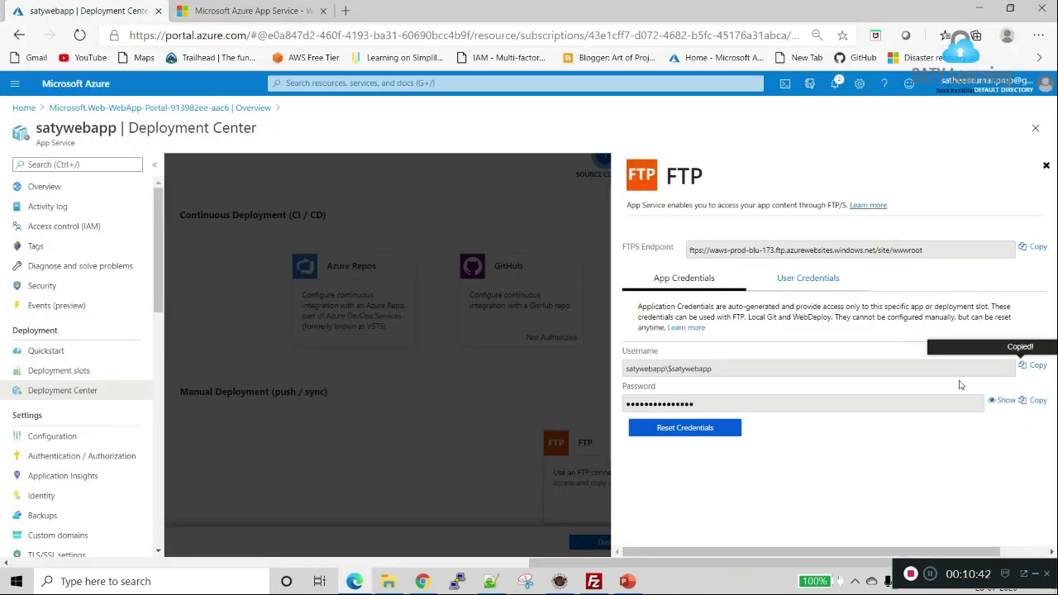
{"action": "key", "text": "alt+Tab"}
{"action": "key", "text": "ctrl+v"}
Step: Reveal and copy the FTP password into the notes' Password line, then bring FileZilla forward
{"action": "left_click", "coordinate": [238, 263]}
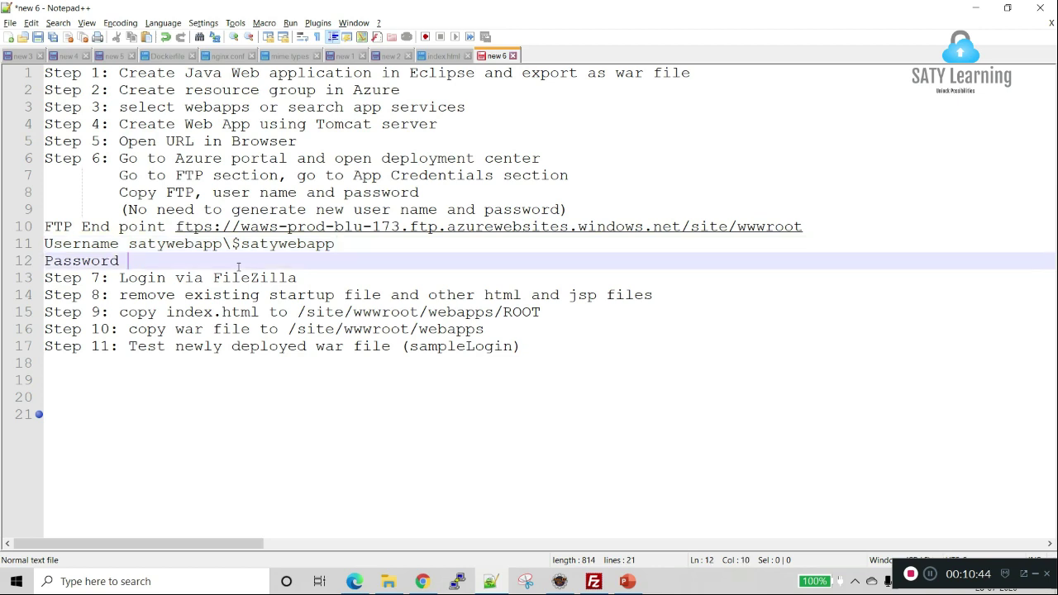
{"action": "key", "text": "alt+Tab"}
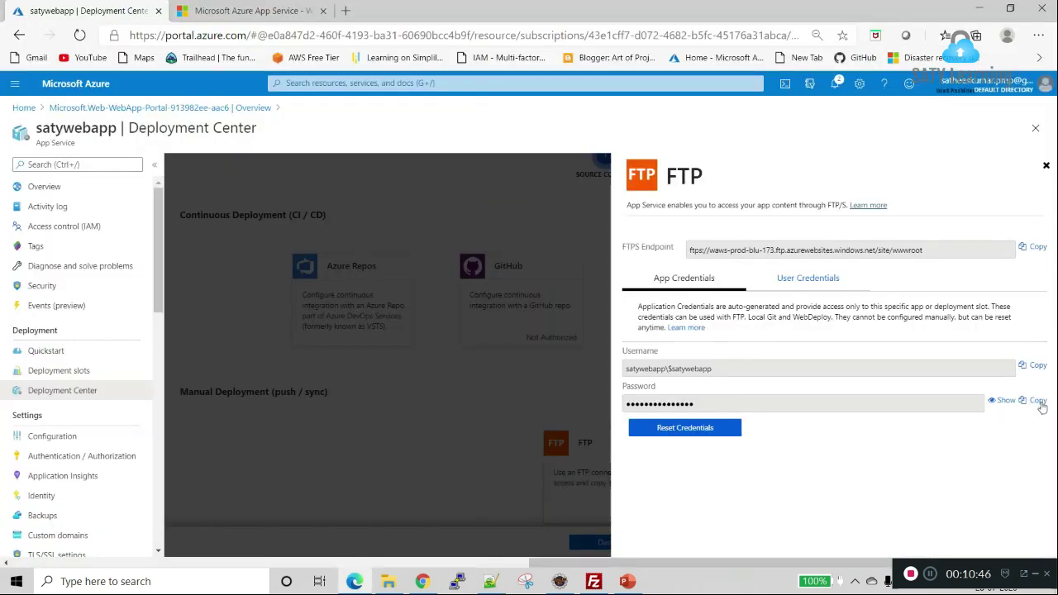
{"action": "left_click", "coordinate": [1010, 402]}
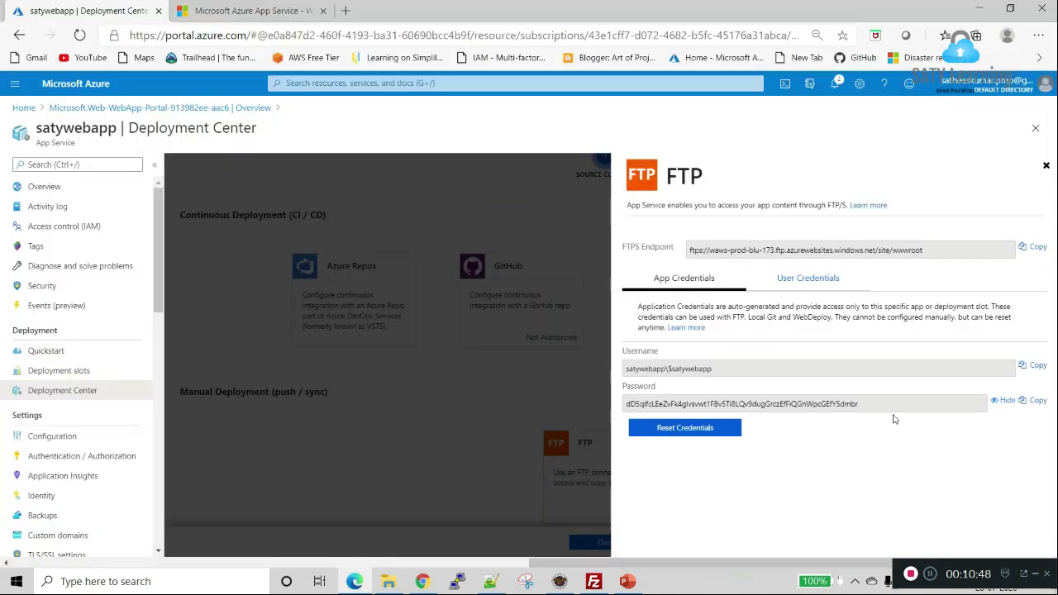
{"action": "left_click", "coordinate": [1038, 400]}
{"action": "key", "text": "alt+Tab"}
{"action": "key", "text": "ctrl+v"}
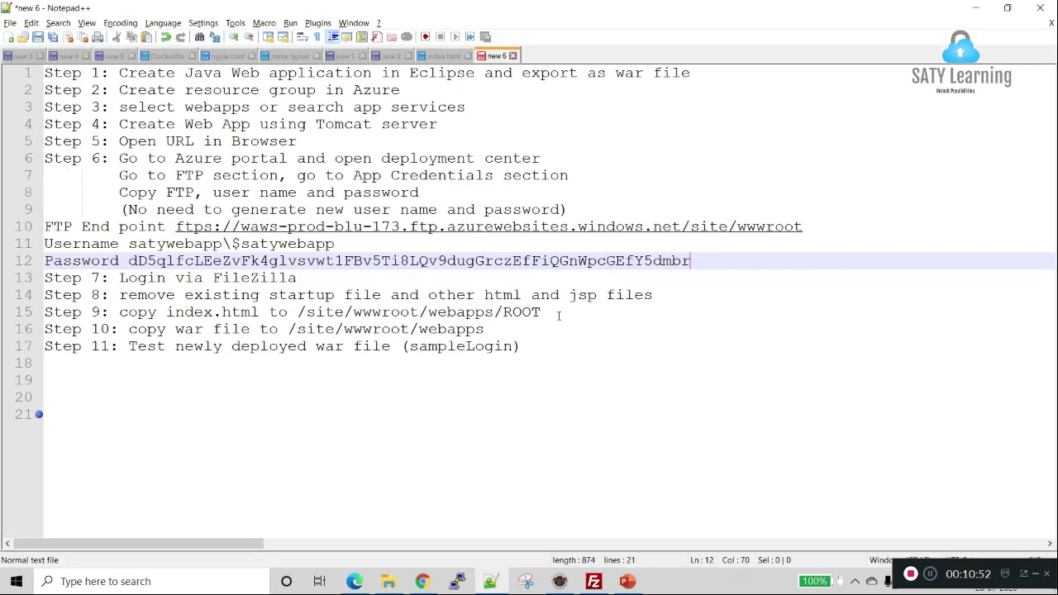
{"action": "left_click", "coordinate": [38, 233], "text": "shift"}
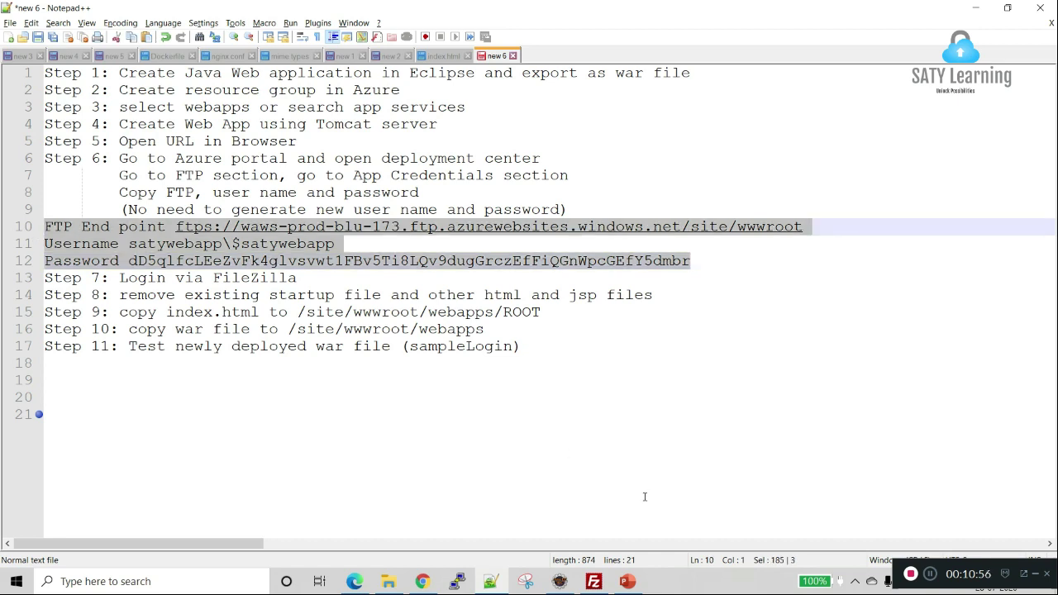
{"action": "left_click", "coordinate": [595, 582]}
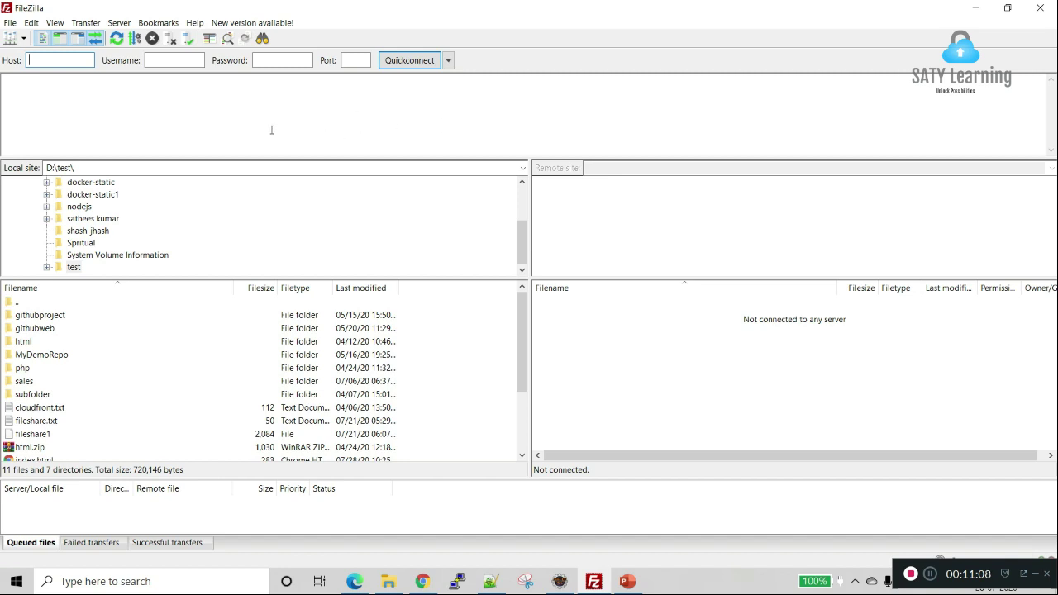
Step: Paste the FTPS endpoint from the notes into FileZilla's Quickconnect host field
{"action": "key", "text": "alt+Tab"}
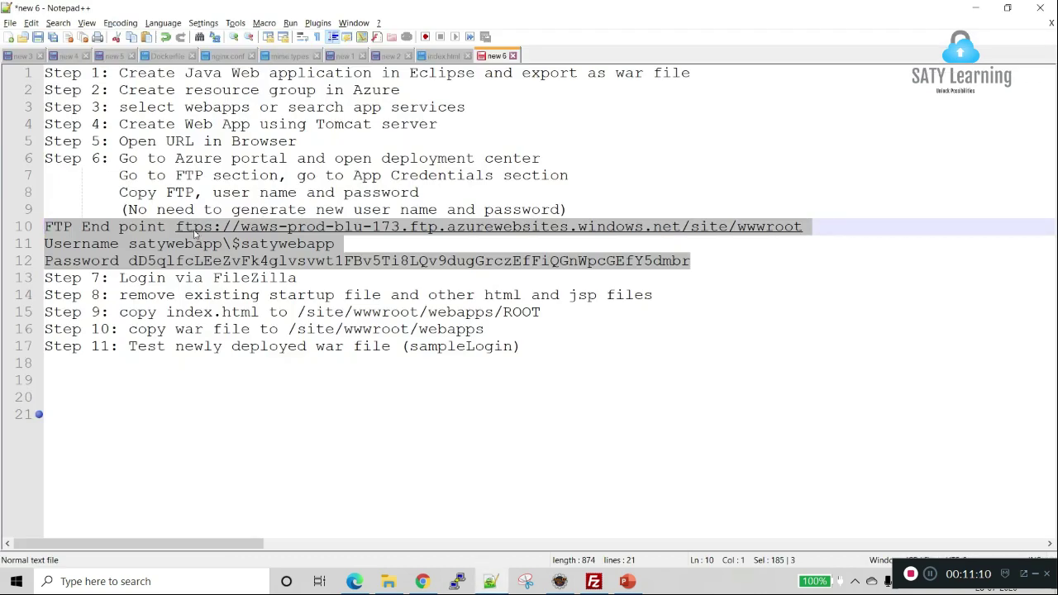
{"action": "left_click", "coordinate": [177, 228]}
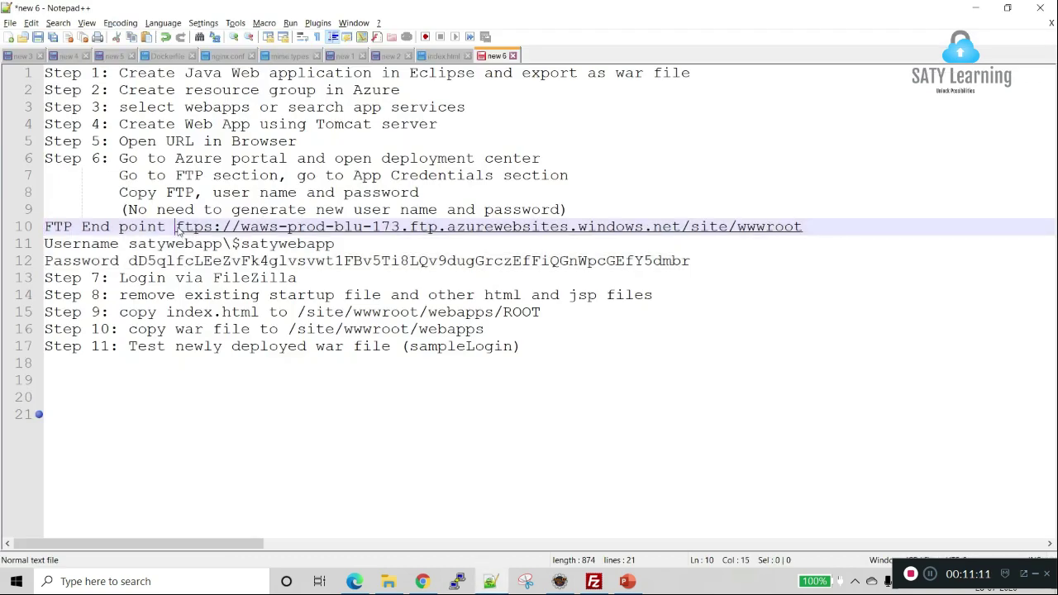
{"action": "left_click", "coordinate": [828, 226], "text": "shift"}
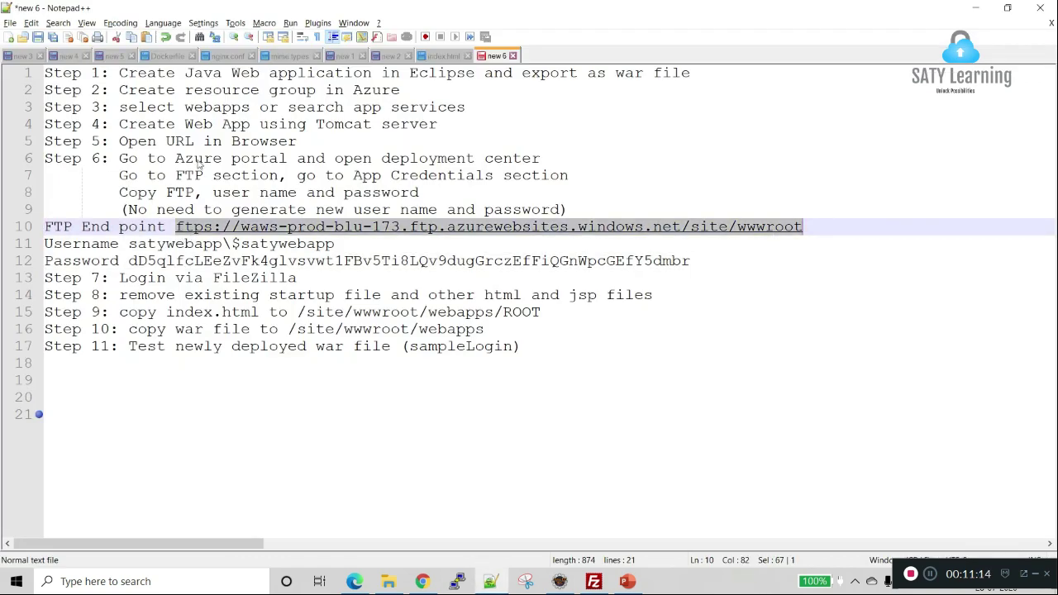
{"action": "key", "text": "alt+Tab"}
{"action": "key", "text": "ctrl+v"}
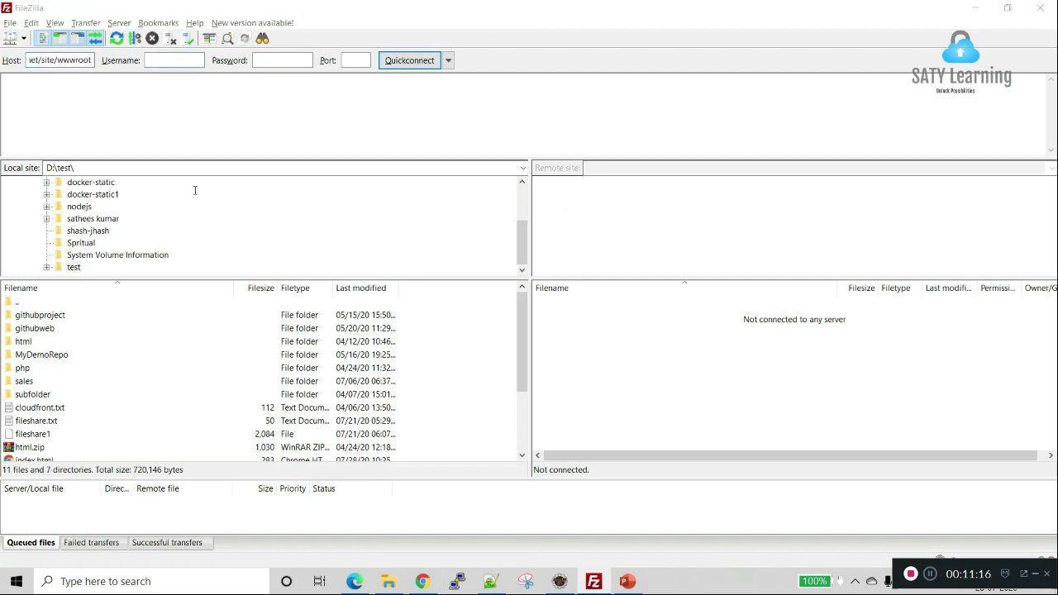
Step: Copy the FTP username from the notes into FileZilla's Username field
{"action": "key", "text": "alt+Tab"}
{"action": "left_click", "coordinate": [129, 244]}
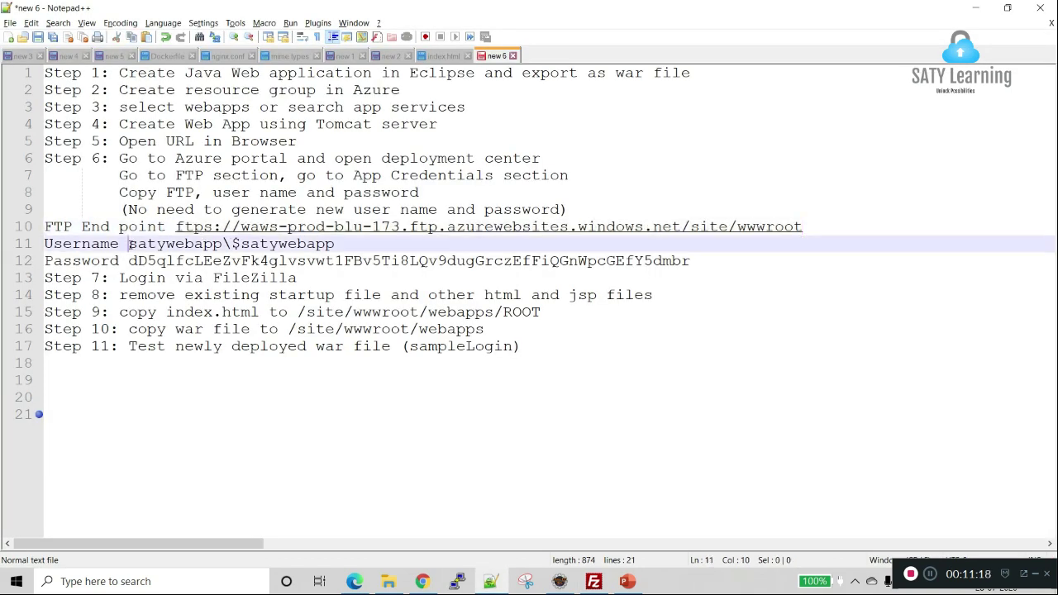
{"action": "left_click", "coordinate": [335, 244], "text": "shift"}
{"action": "key", "text": "ctrl+c"}
{"action": "key", "text": "alt+Tab"}
{"action": "key", "text": "Tab"}
{"action": "key", "text": "ctrl+v"}
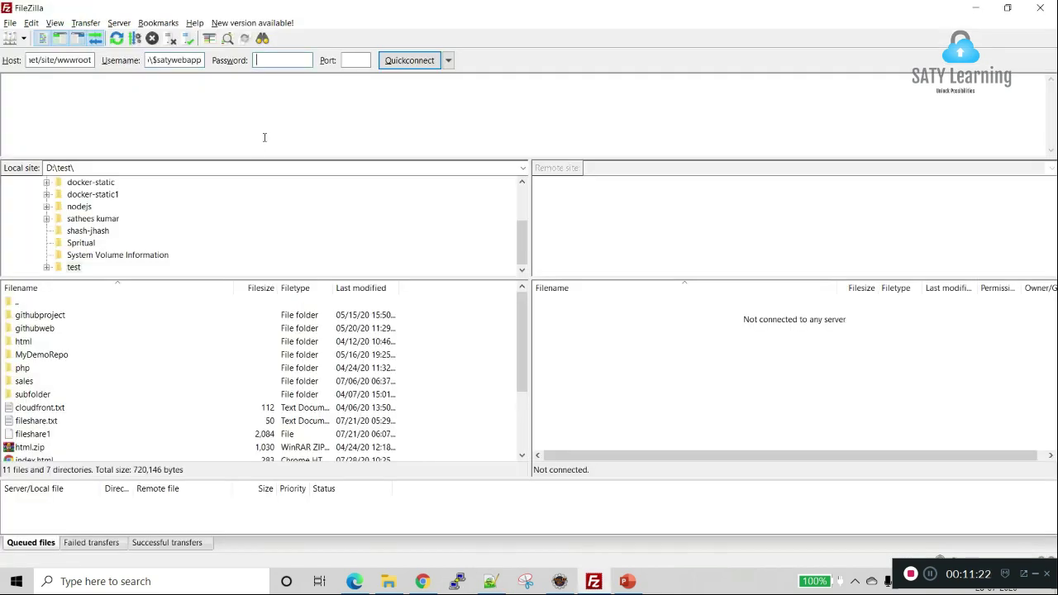
Step: Copy the FTP password from the notes into FileZilla's Password field
{"action": "key", "text": "alt+Tab"}
{"action": "left_click", "coordinate": [129, 260]}
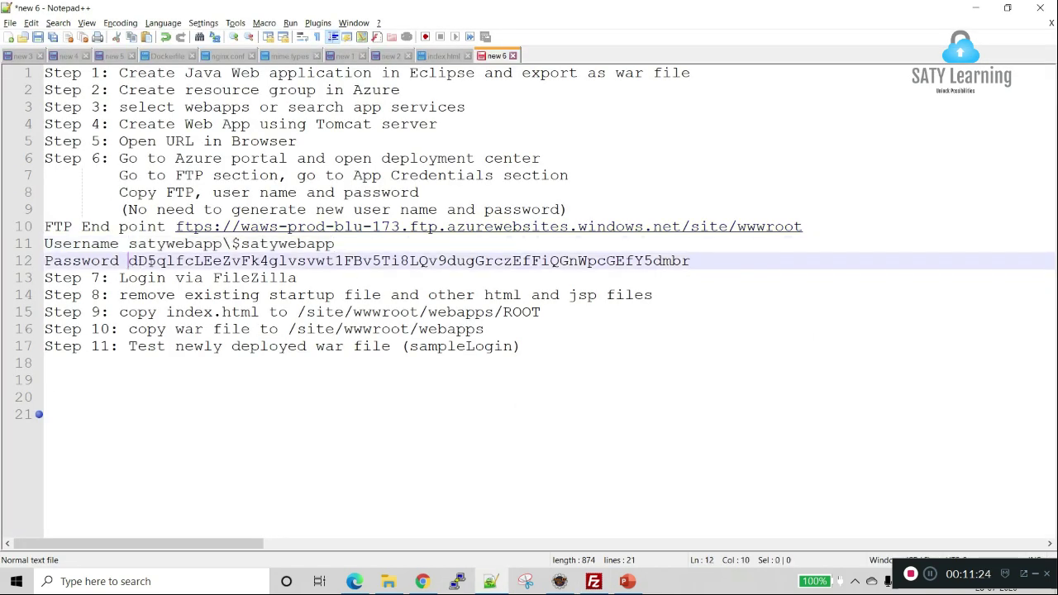
{"action": "left_click", "coordinate": [690, 260], "text": "shift"}
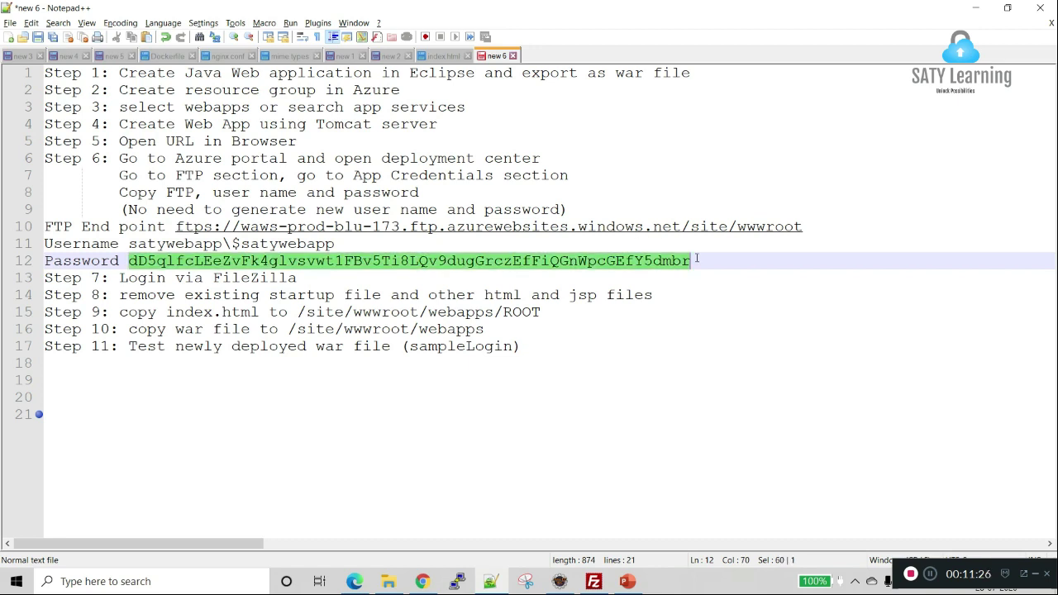
{"action": "key", "text": "ctrl+c"}
{"action": "key", "text": "alt+Tab"}
{"action": "key", "text": "Tab"}
{"action": "key", "text": "ctrl+v"}
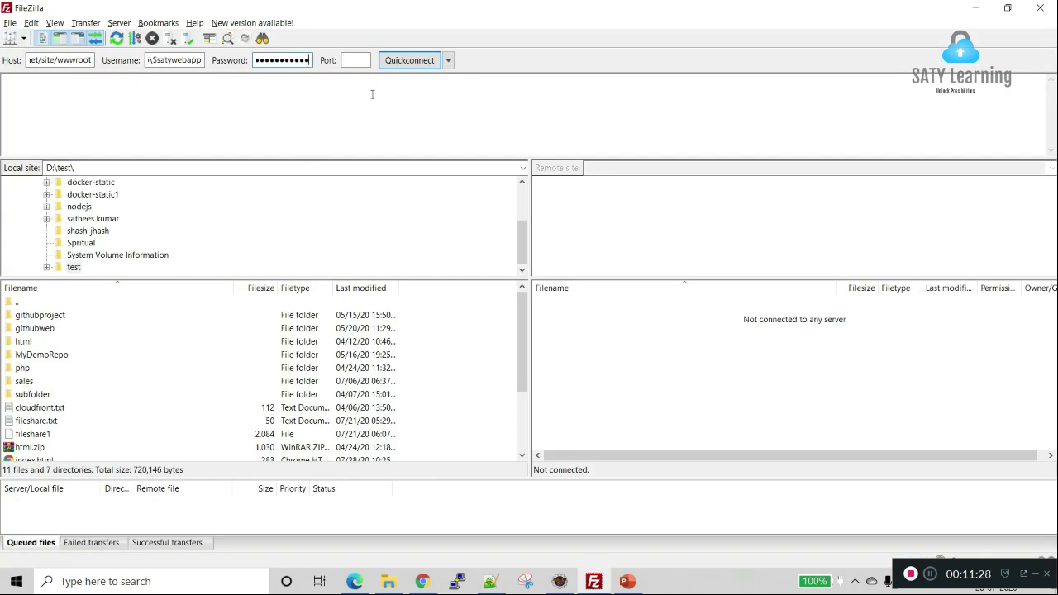
Step: Quickconnect, trust the unknown certificate, and select hostingstart.html in /site/wwwroot
{"action": "left_click", "coordinate": [402, 62]}
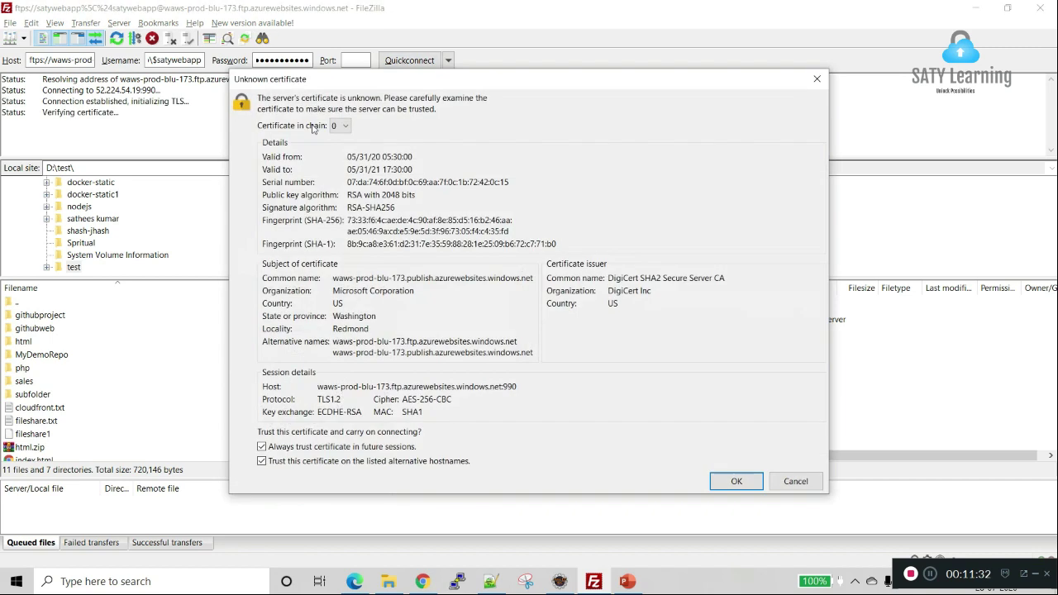
{"action": "left_click", "coordinate": [732, 480]}
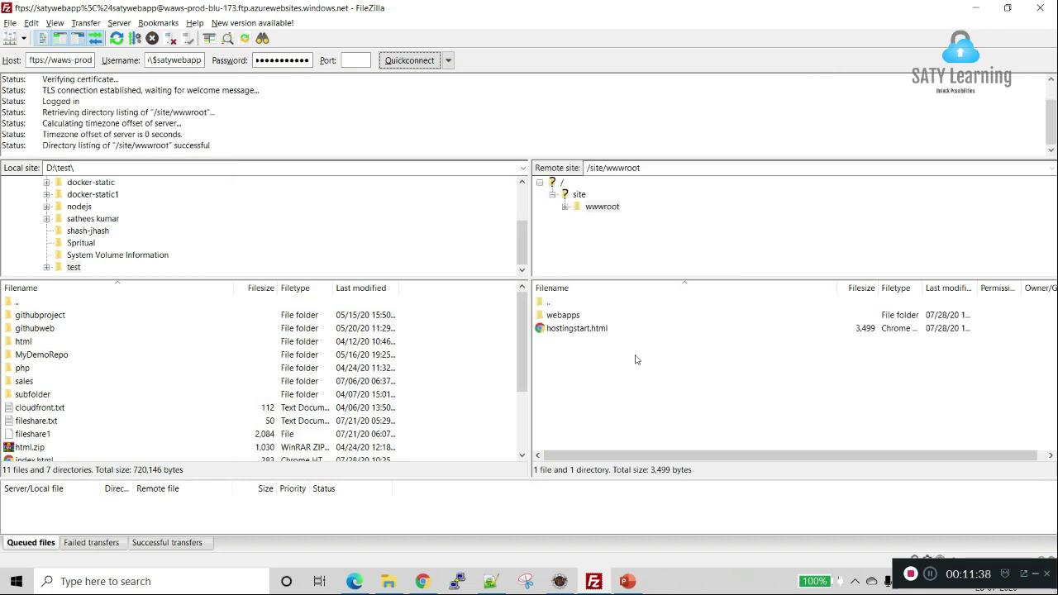
{"action": "left_click", "coordinate": [597, 331]}
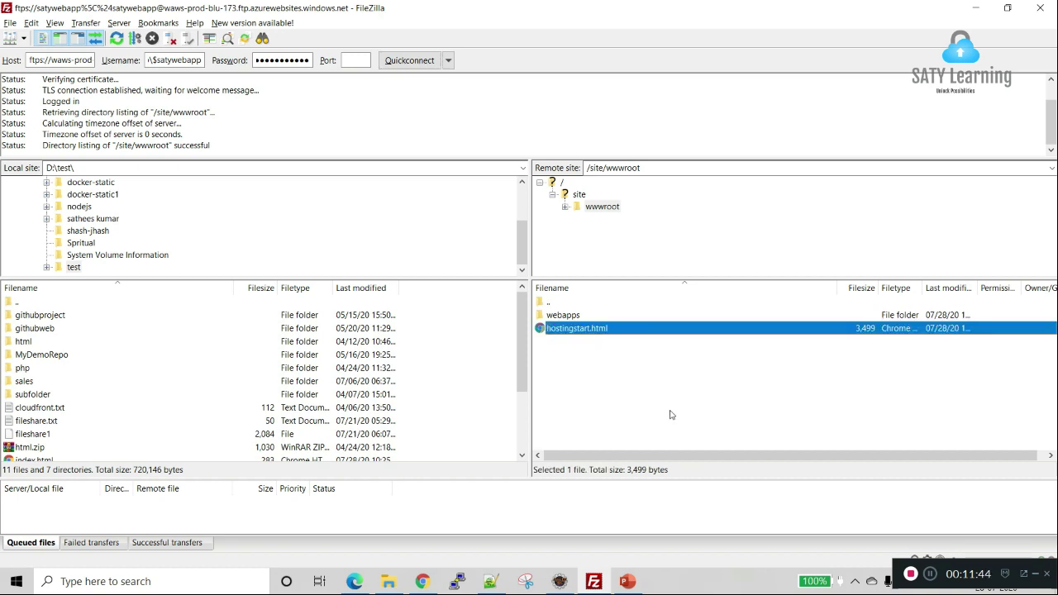
Step: Delete hostingstart.html from the server and open the webapps folder
{"action": "key", "text": "Delete"}
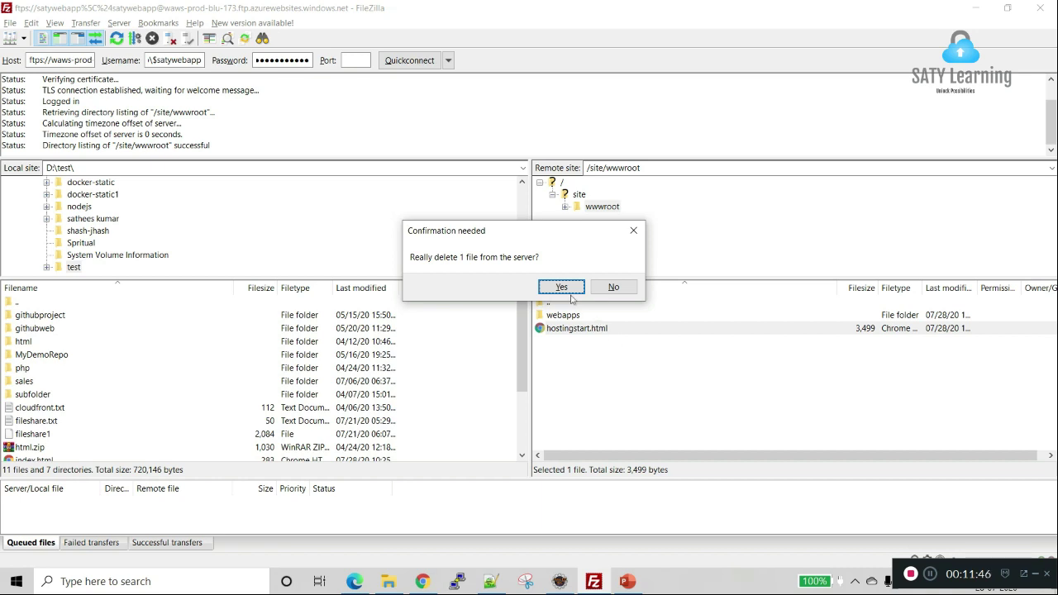
{"action": "left_click", "coordinate": [570, 291]}
{"action": "left_click", "coordinate": [574, 320]}
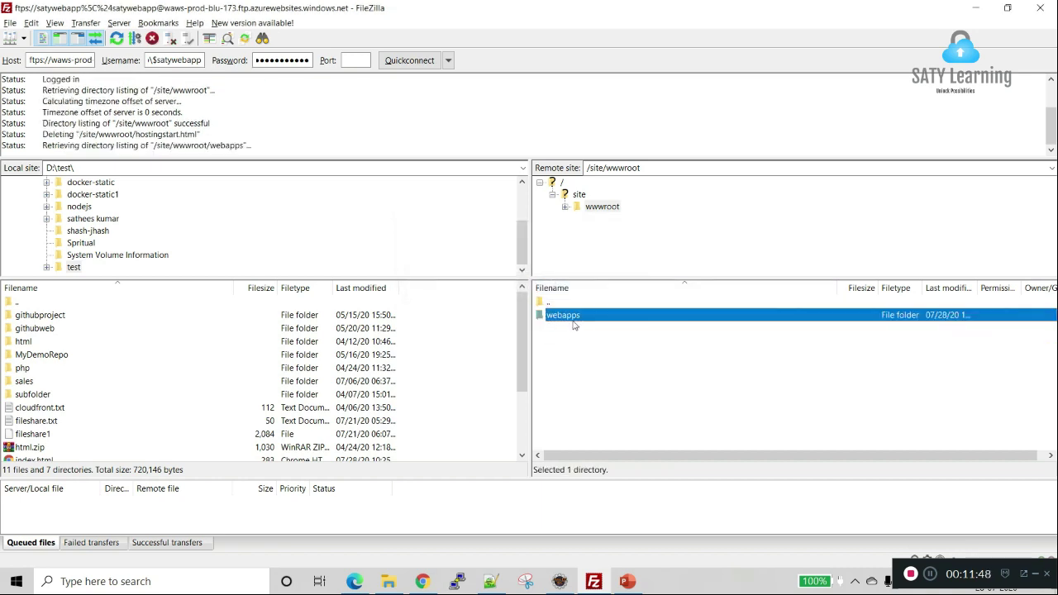
{"action": "double_click", "coordinate": [579, 323]}
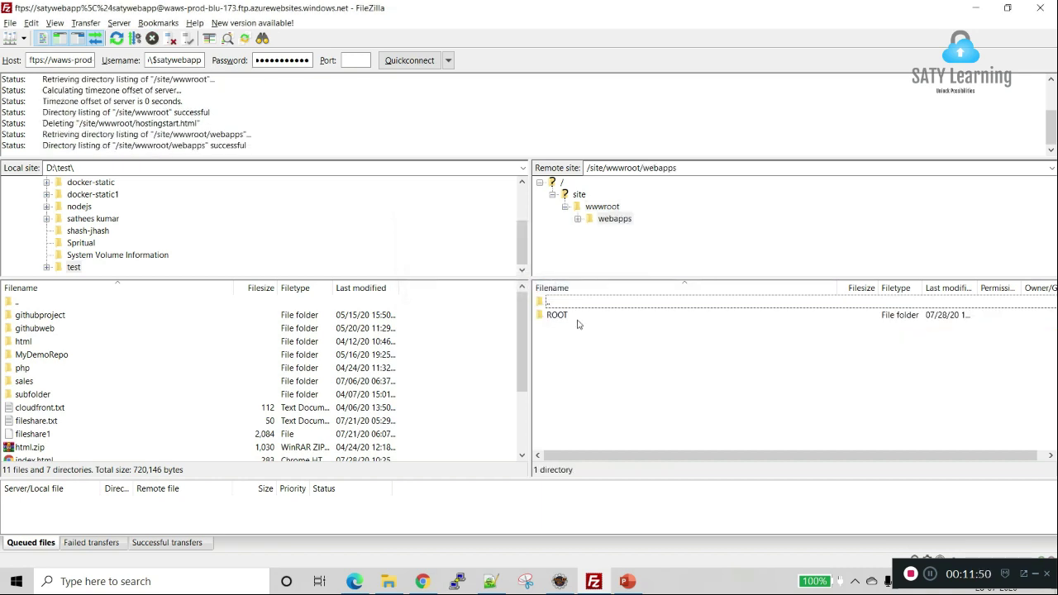
Step: Delete index.jsp from webapps/ROOT, confirm ROOT is empty, and return to webapps
{"action": "double_click", "coordinate": [578, 324]}
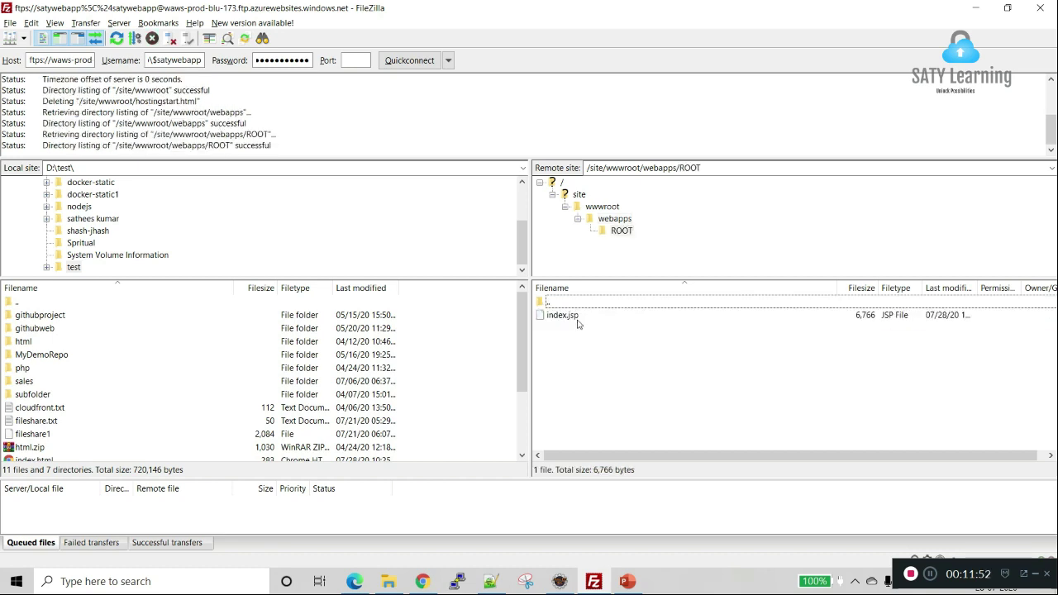
{"action": "left_click", "coordinate": [578, 319]}
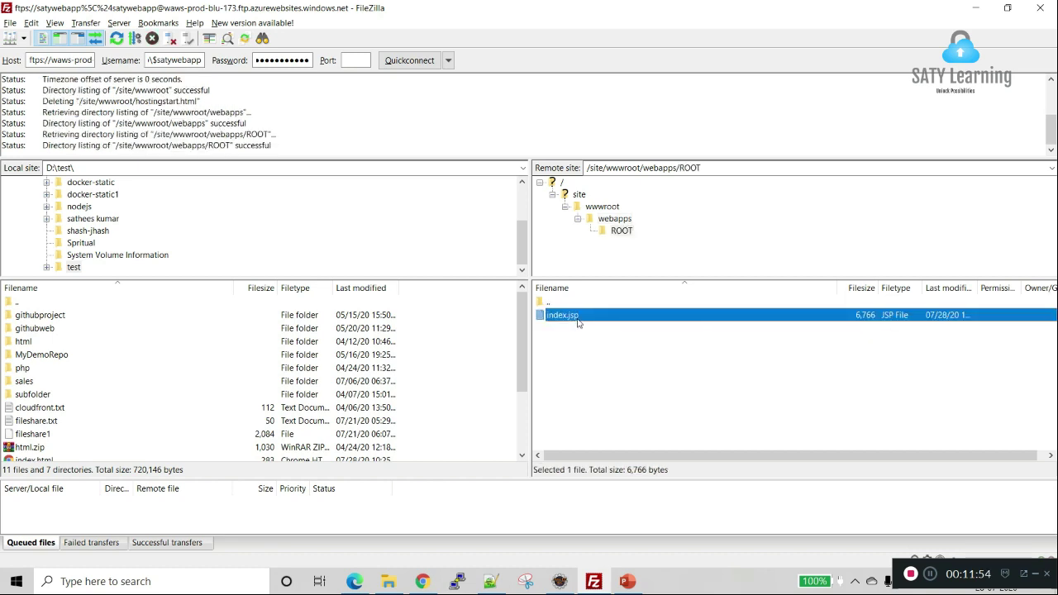
{"action": "key", "text": "Delete"}
{"action": "key", "text": "Return"}
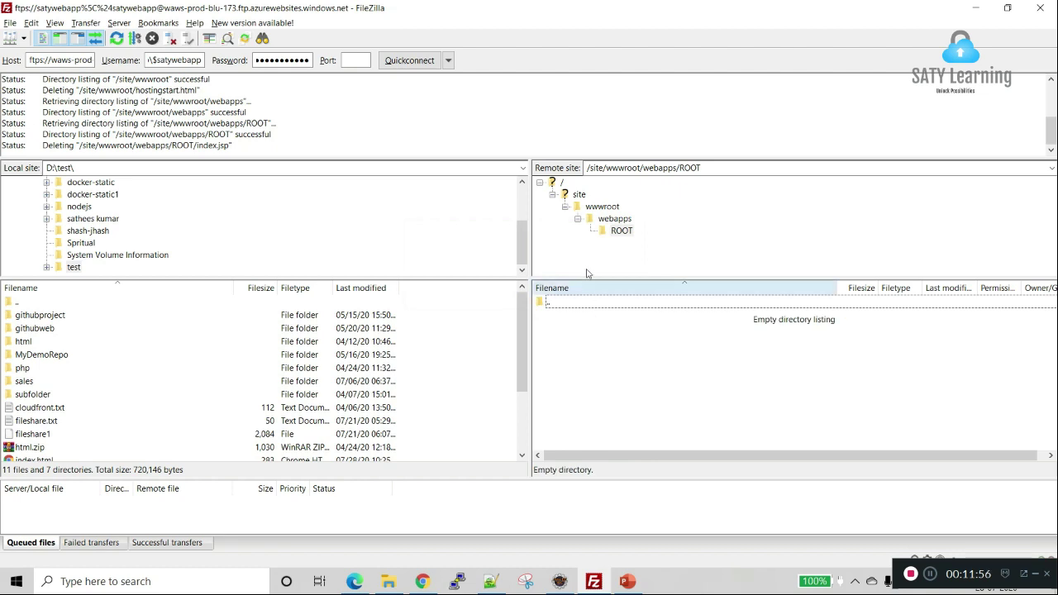
{"action": "left_click", "coordinate": [619, 232]}
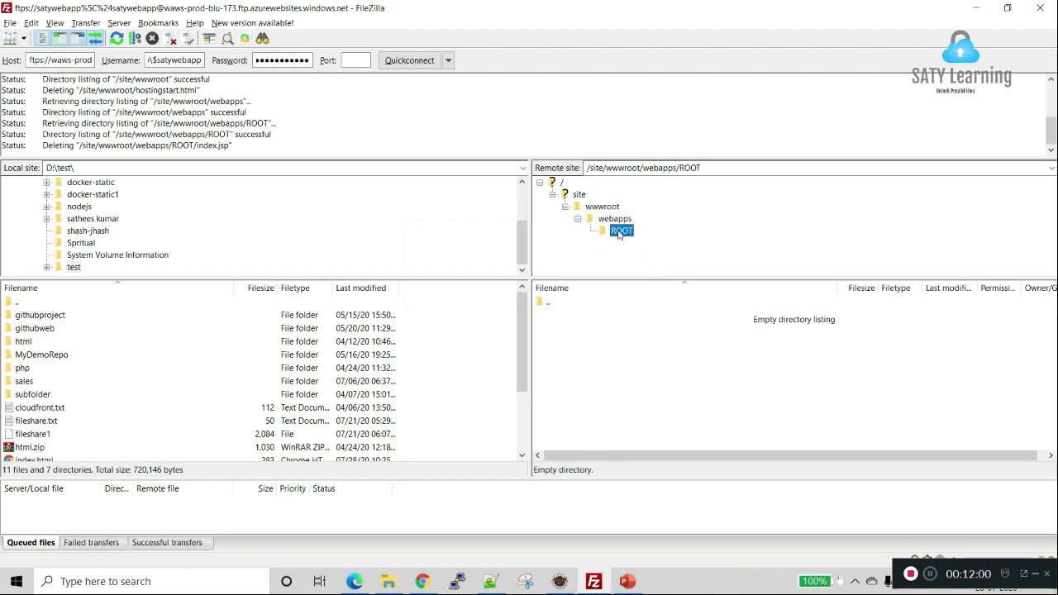
{"action": "left_click", "coordinate": [618, 222]}
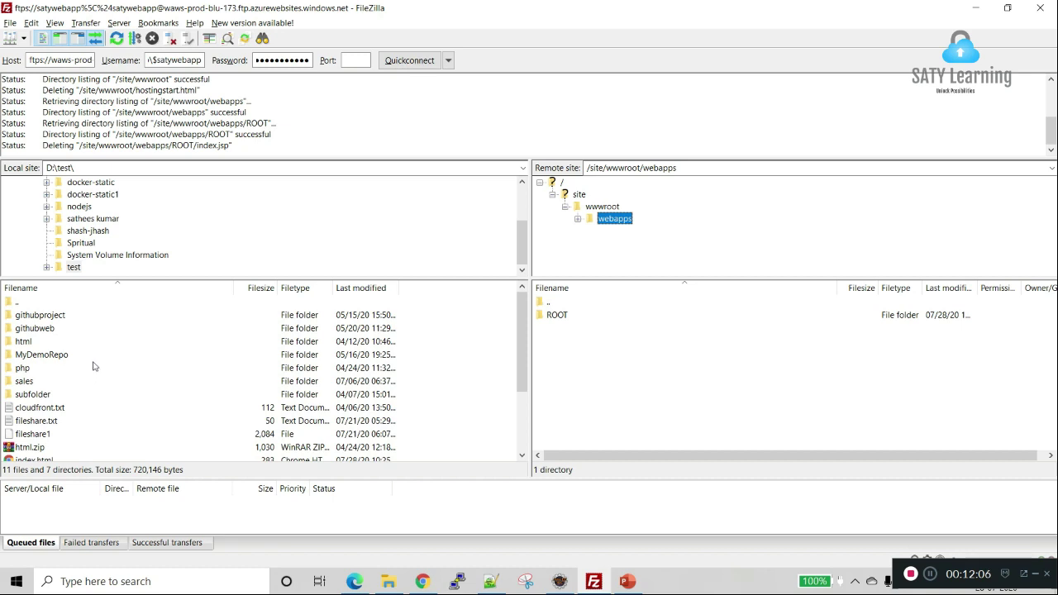
Step: Drag the local index.html into the remote /site/wwwroot/webapps pane
{"action": "scroll", "coordinate": [81, 362], "scroll_direction": "down", "scroll_amount": 2}
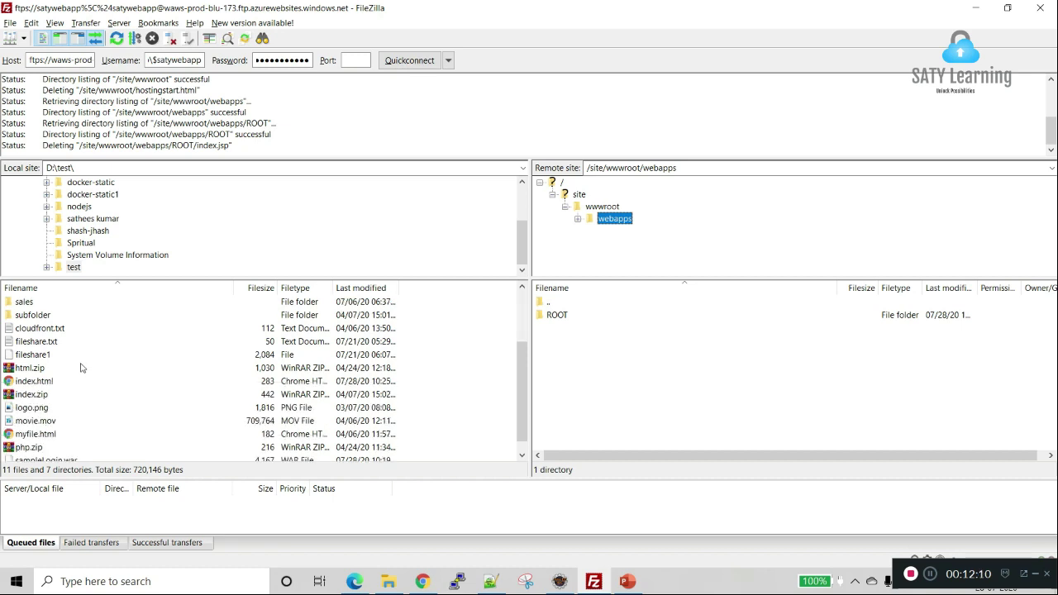
{"action": "left_click", "coordinate": [72, 383]}
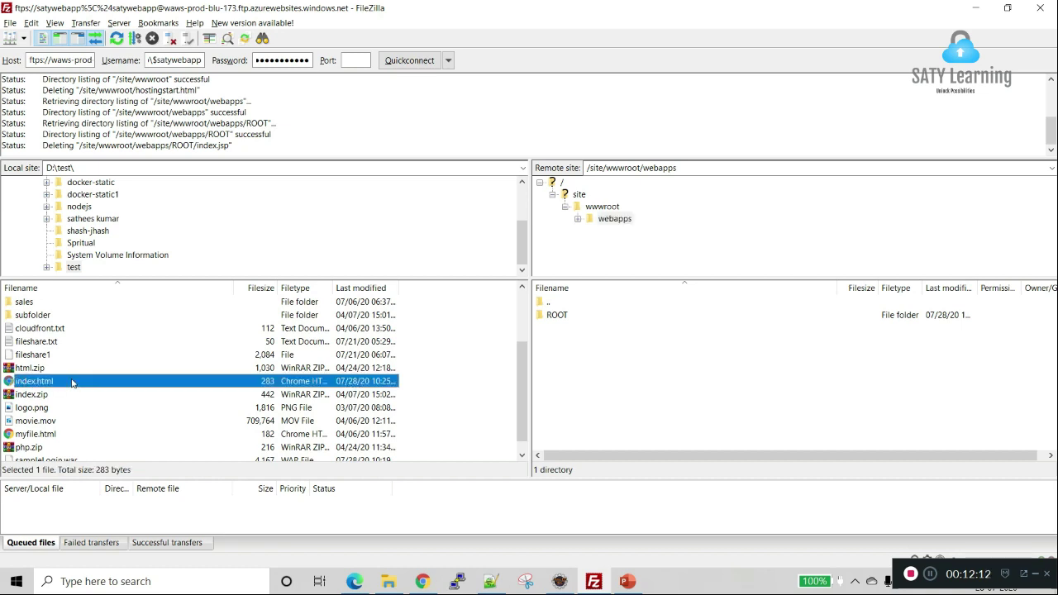
{"action": "left_click_drag", "start_coordinate": [72, 383], "coordinate": [583, 359]}
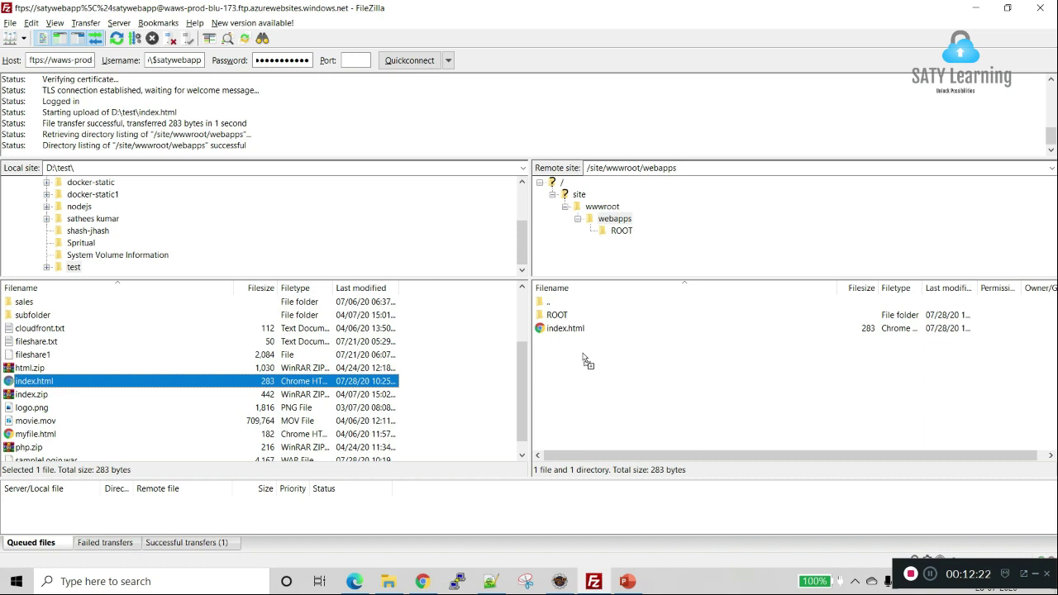
Step: Reload satywebapp.azurewebsites.net in Chrome several times, getting Tomcat's 404 page
{"action": "left_click", "coordinate": [426, 584]}
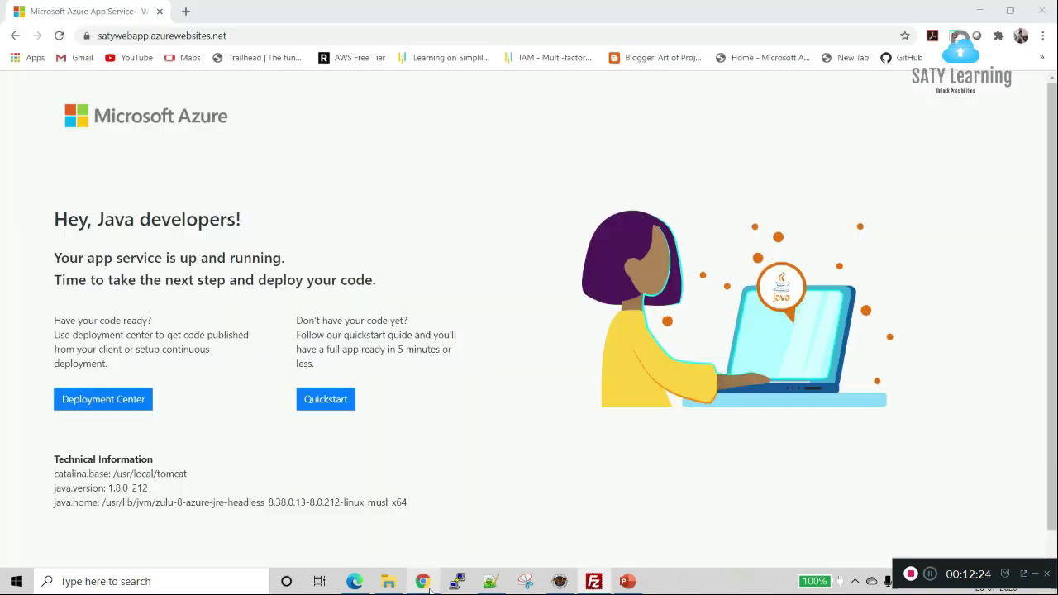
{"action": "left_click", "coordinate": [59, 36]}
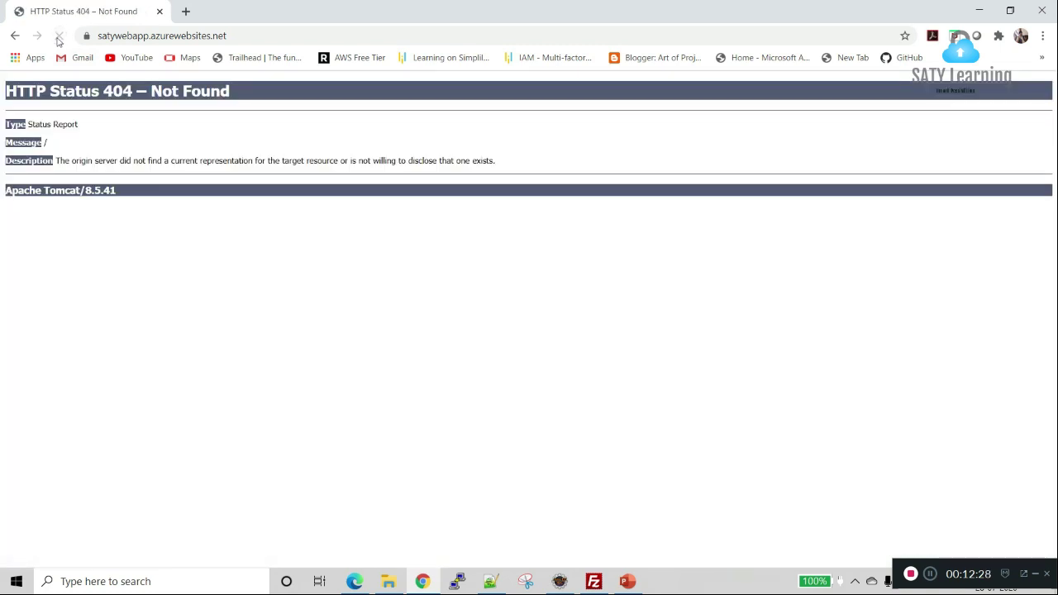
{"action": "left_click", "coordinate": [58, 38]}
{"action": "left_click", "coordinate": [59, 38]}
Step: Request satywebapp.azurewebsites.net/index.html, which also returns 404, then switch to the notes
{"action": "left_click", "coordinate": [275, 35]}
{"action": "left_click", "coordinate": [276, 36]}
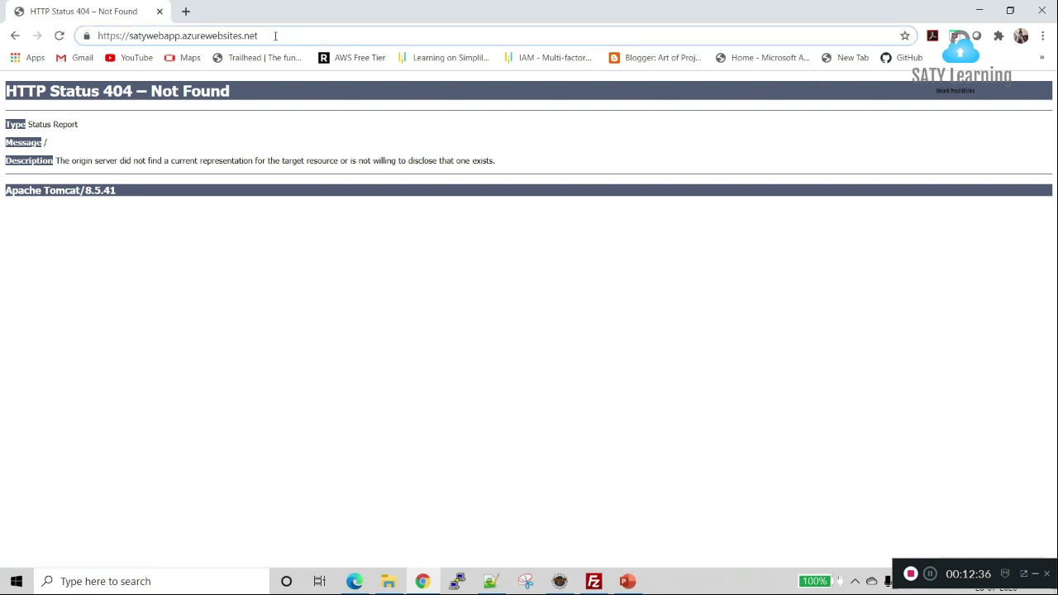
{"action": "type", "text": "/index.html"}
{"action": "key", "text": "Return"}
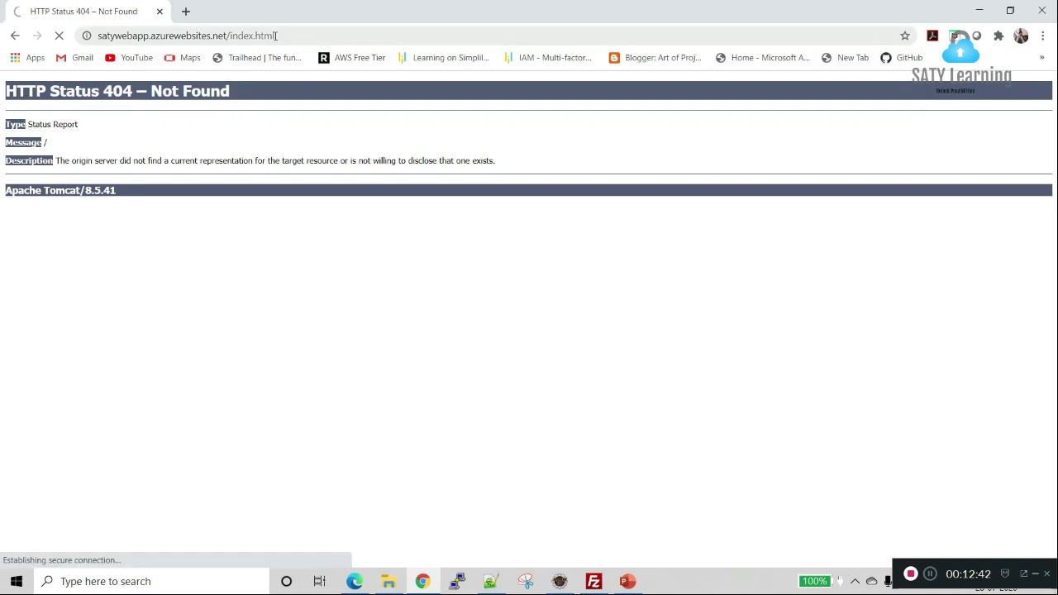
{"action": "key", "text": "alt+Tab"}
{"action": "key", "text": "alt+Tab"}
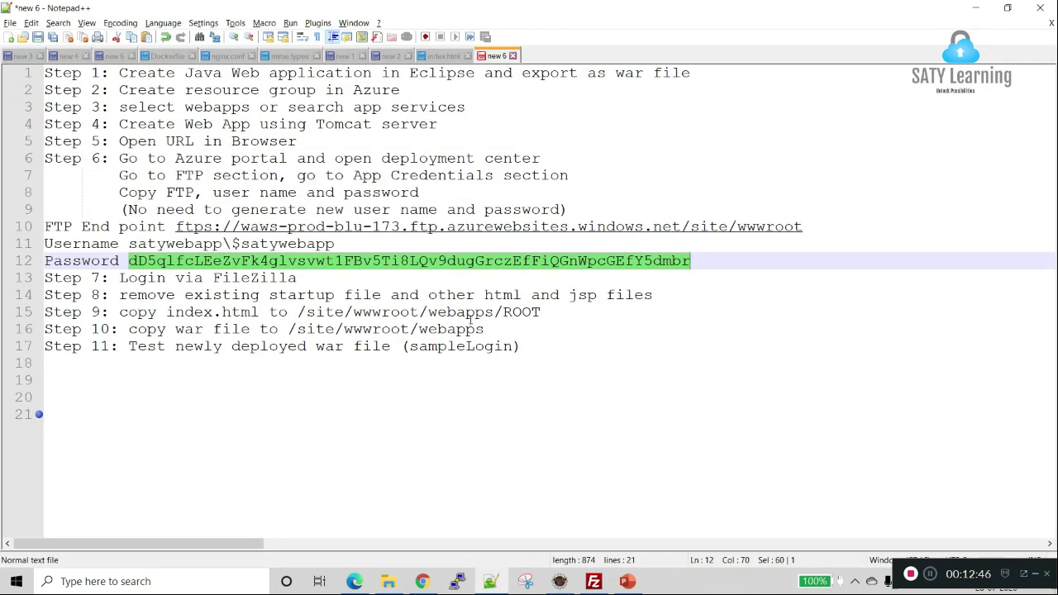
{"action": "left_click", "coordinate": [467, 312]}
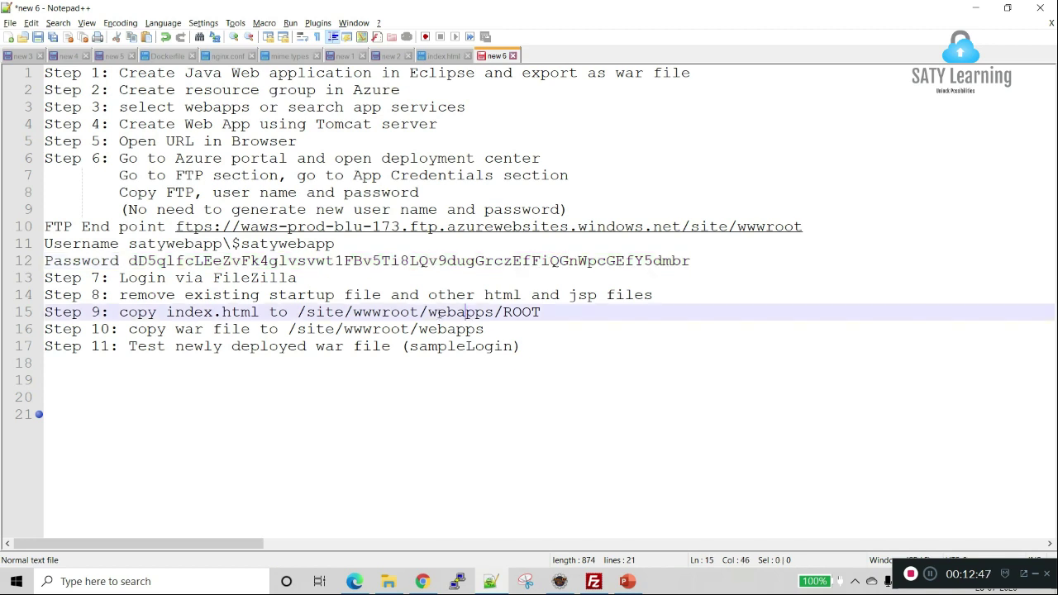
{"action": "left_click", "coordinate": [121, 313]}
{"action": "left_click", "coordinate": [593, 311], "text": "shift"}
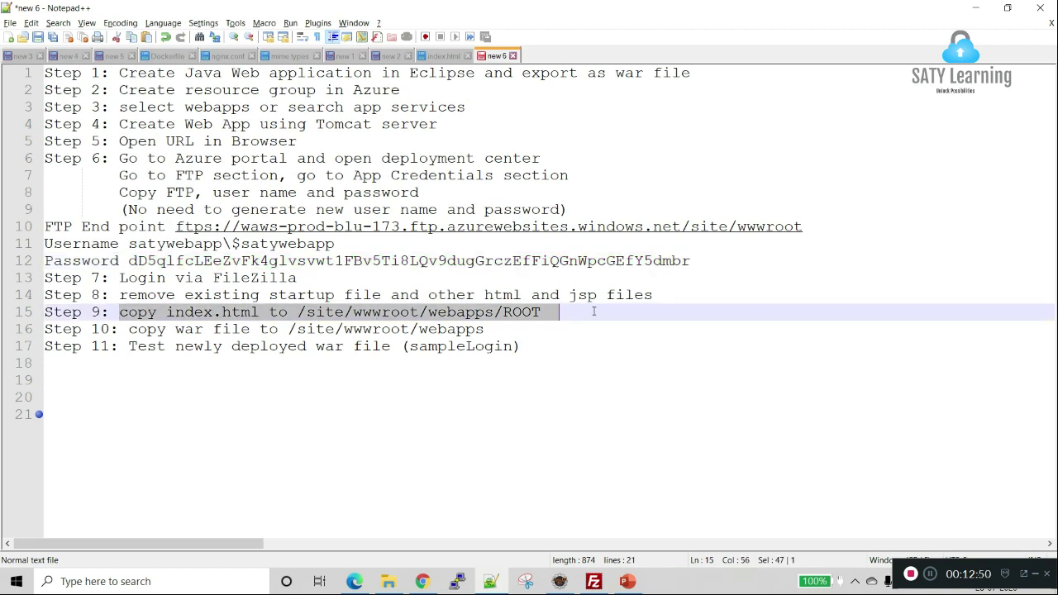
{"action": "left_click", "coordinate": [544, 314], "text": "shift"}
Step: Drag the remote index.html into webapps/ROOT, open ROOT to check it, then return to Chrome
{"action": "key", "text": "alt+Tab"}
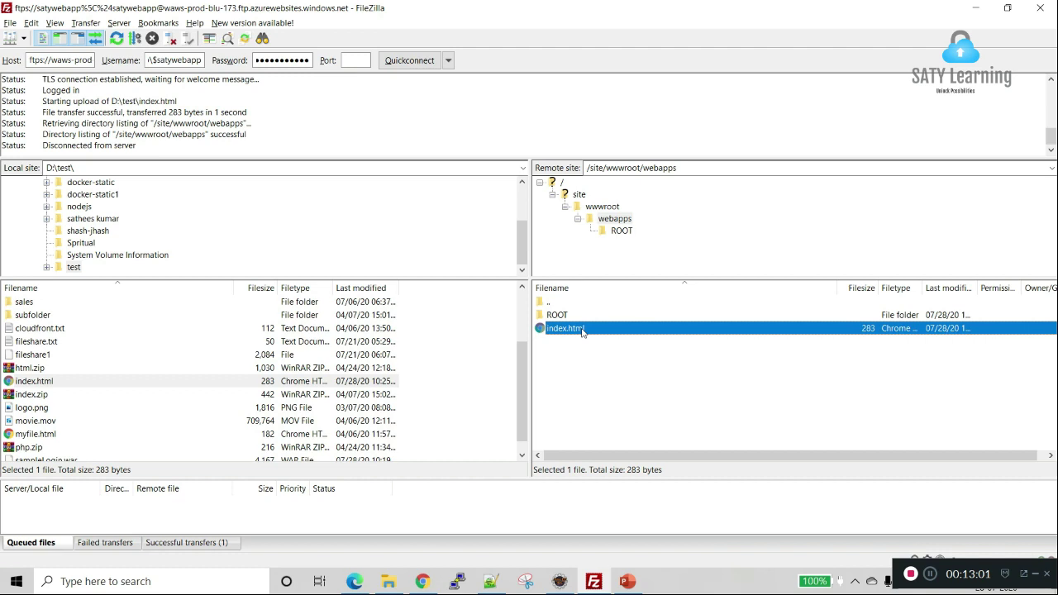
{"action": "left_click_drag", "start_coordinate": [582, 331], "coordinate": [577, 323]}
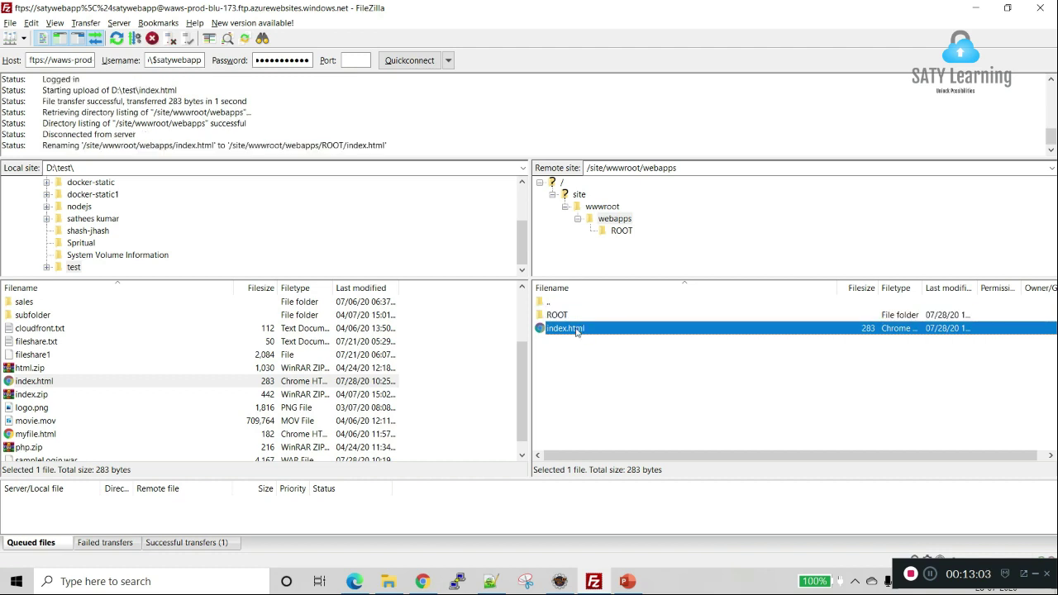
{"action": "double_click", "coordinate": [567, 317]}
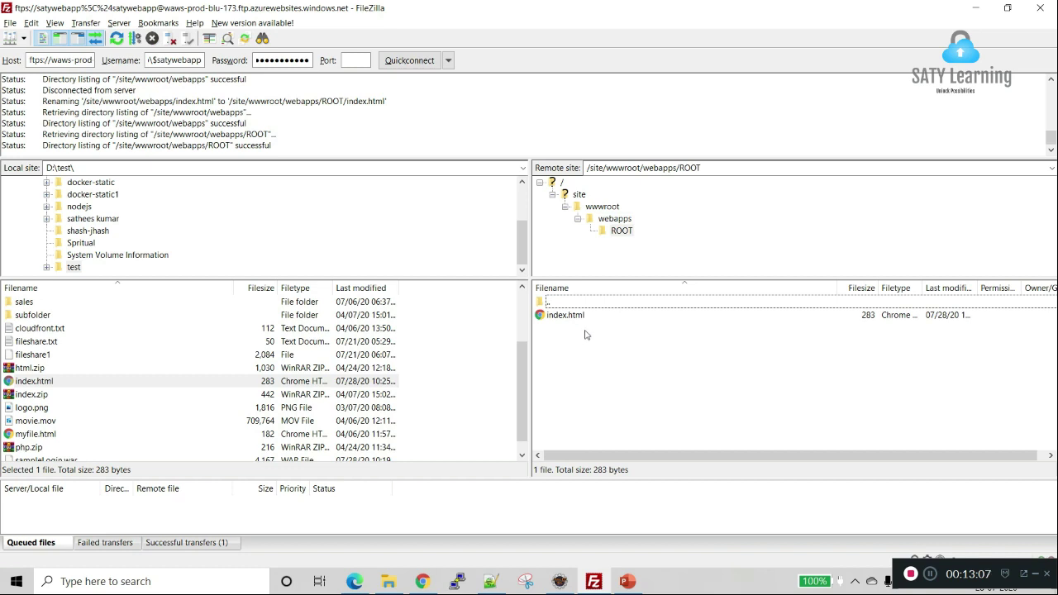
{"action": "left_click", "coordinate": [420, 585]}
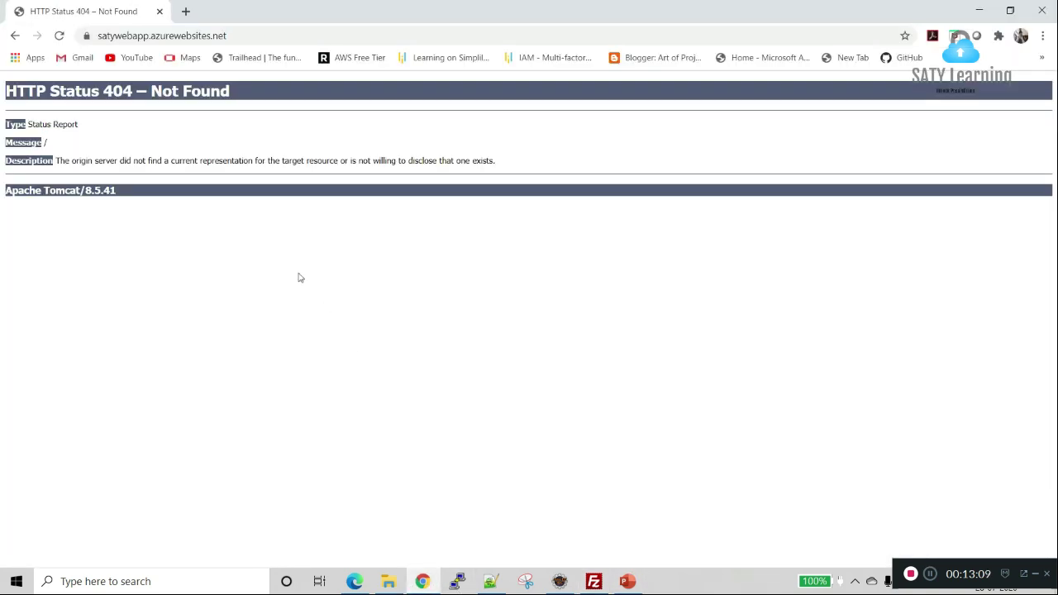
Step: Reload satywebapp.azurewebsites.net so it shows the SATY Learning page, then return to FileZilla
{"action": "left_click", "coordinate": [54, 38]}
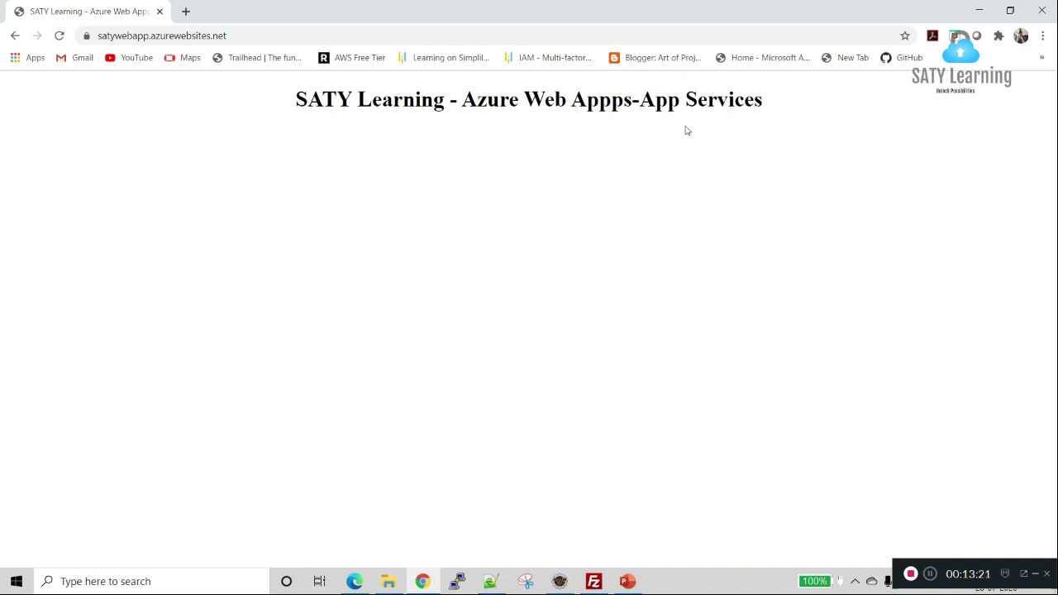
{"action": "key", "text": "alt+Tab"}
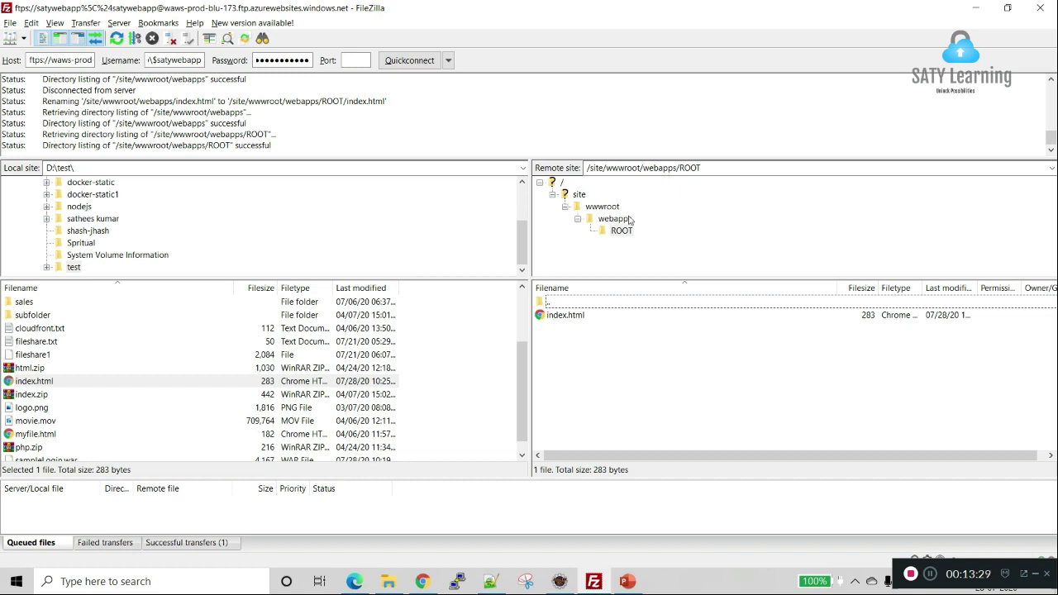
Step: Return FileZilla to webapps and look at sampleLogin's Export > WAR file option in Eclipse without exporting
{"action": "left_click", "coordinate": [616, 219]}
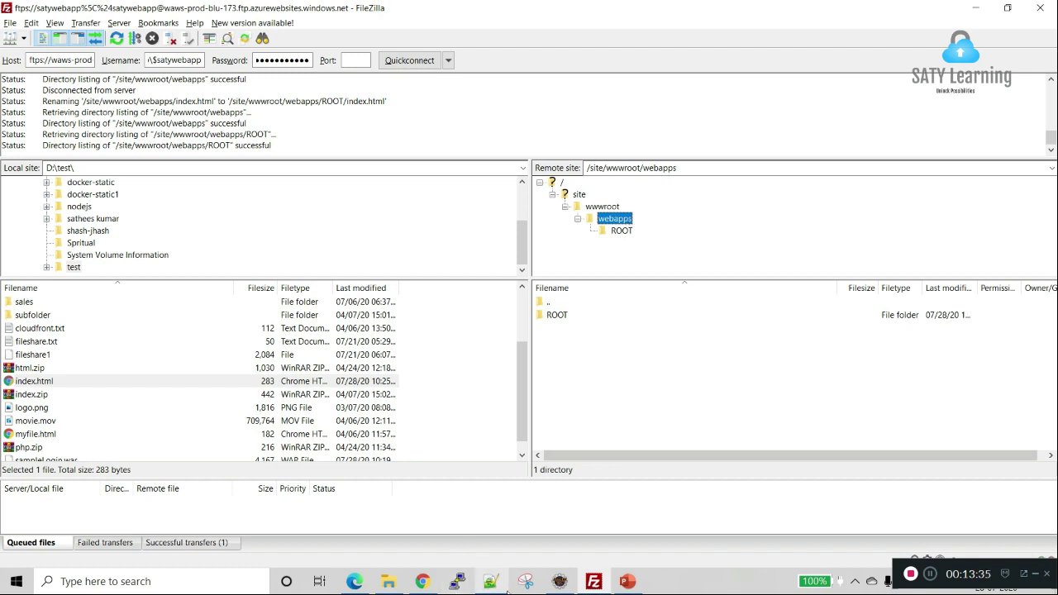
{"action": "left_click", "coordinate": [563, 583]}
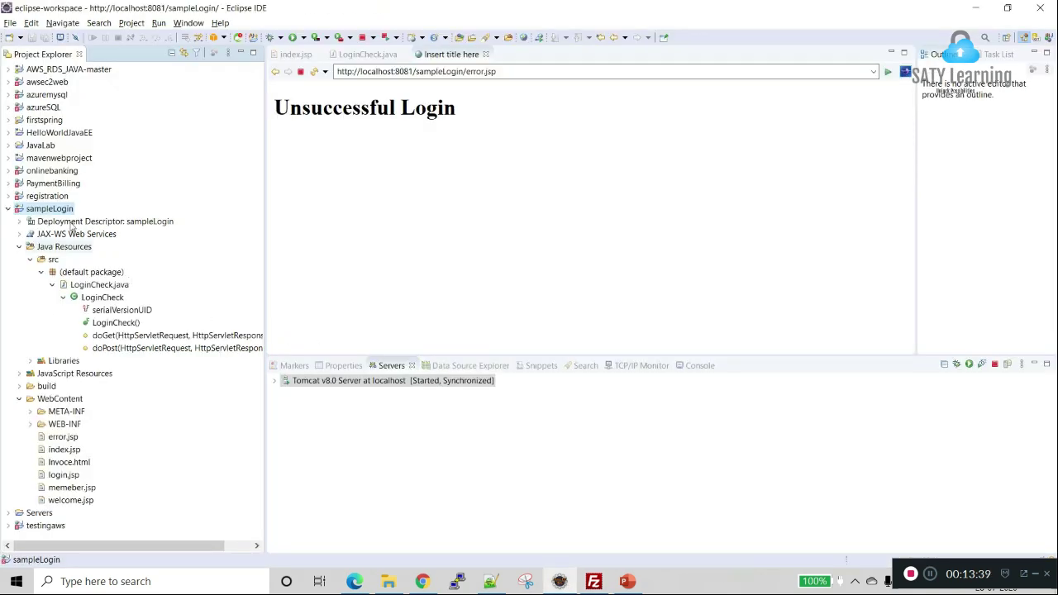
{"action": "right_click", "coordinate": [65, 214]}
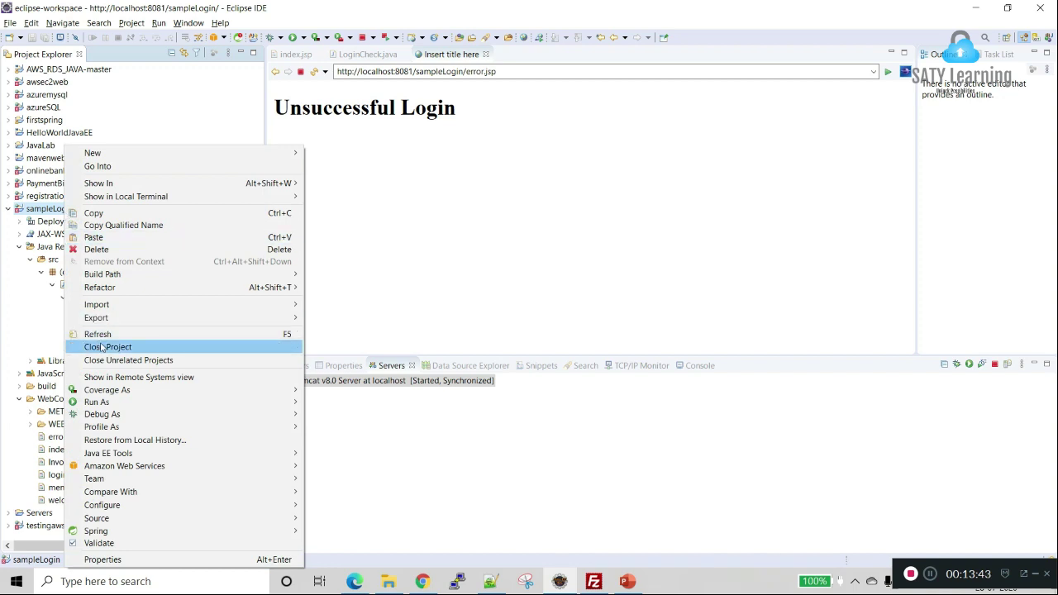
{"action": "mouse_move", "coordinate": [121, 319]}
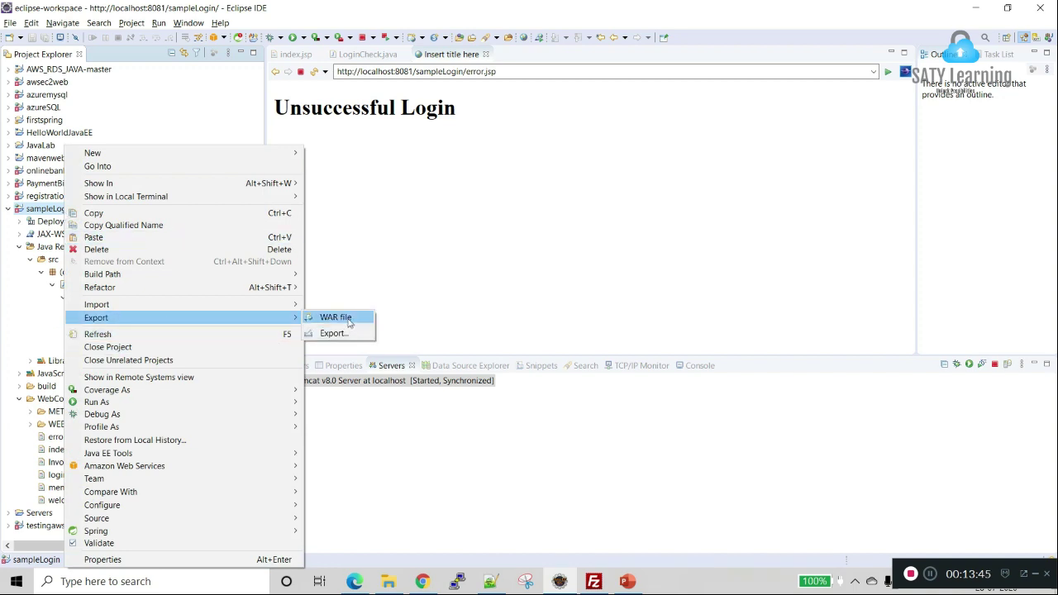
{"action": "left_click", "coordinate": [494, 265]}
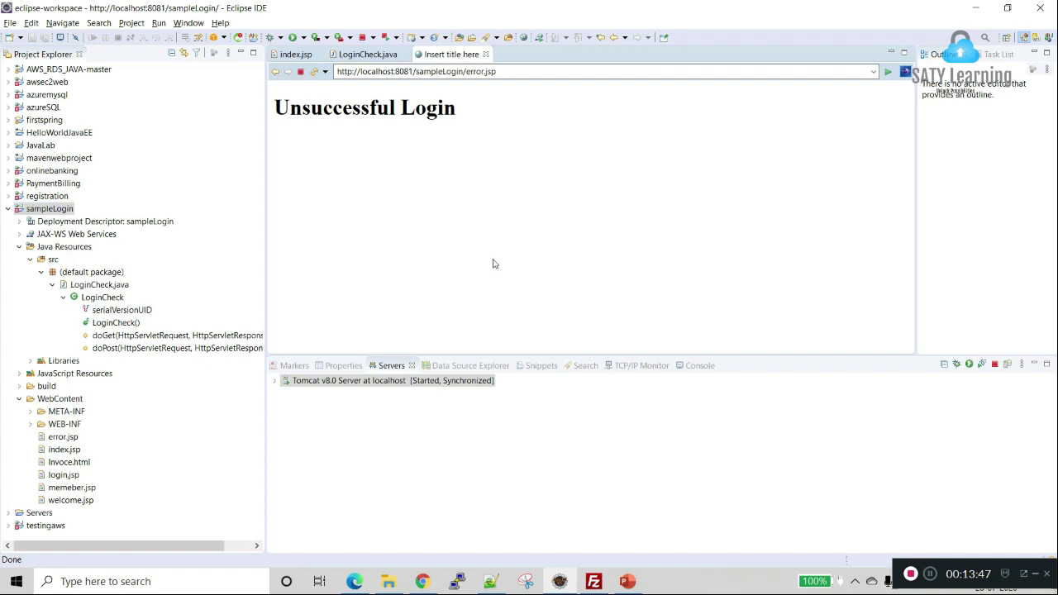
{"action": "key", "text": "alt+Tab"}
{"action": "key", "text": "alt+Tab"}
{"action": "key", "text": "alt+Tab"}
Step: Highlight the target paths in Steps 9 and 10, ending on /site/wwwroot/webapps
{"action": "left_click", "coordinate": [496, 331]}
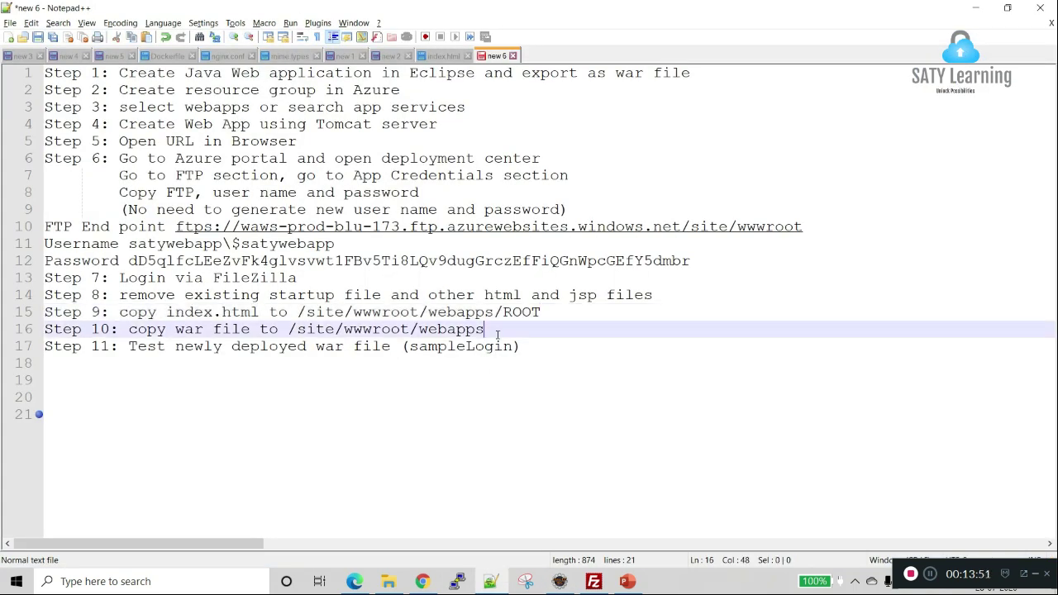
{"action": "left_click", "coordinate": [286, 331]}
{"action": "left_click", "coordinate": [486, 331], "text": "shift"}
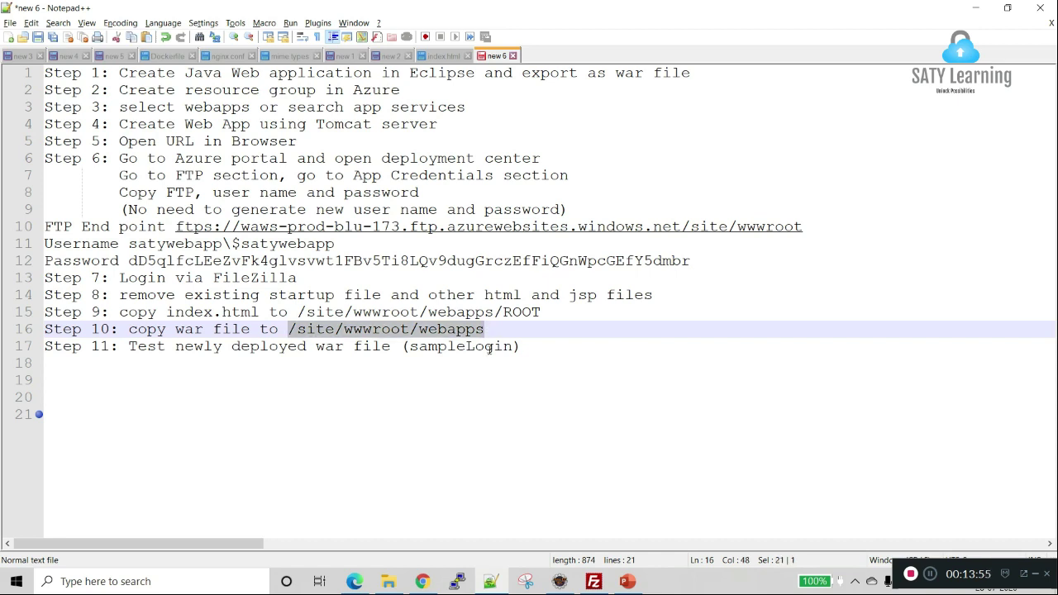
{"action": "left_click", "coordinate": [295, 312]}
{"action": "left_click", "coordinate": [555, 312], "text": "shift"}
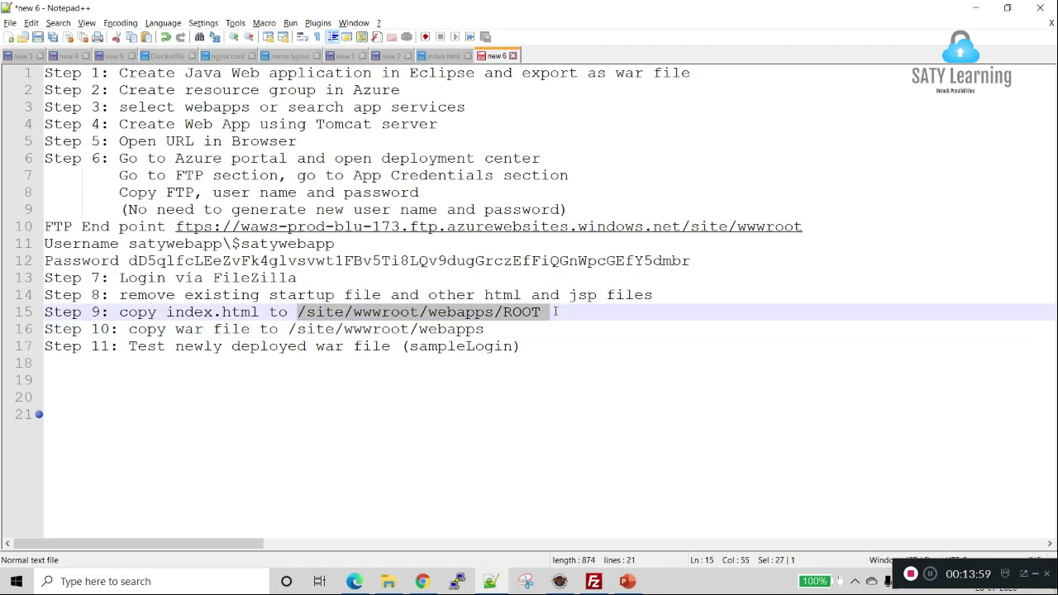
{"action": "key", "text": "shift+Left"}
{"action": "left_click", "coordinate": [291, 331]}
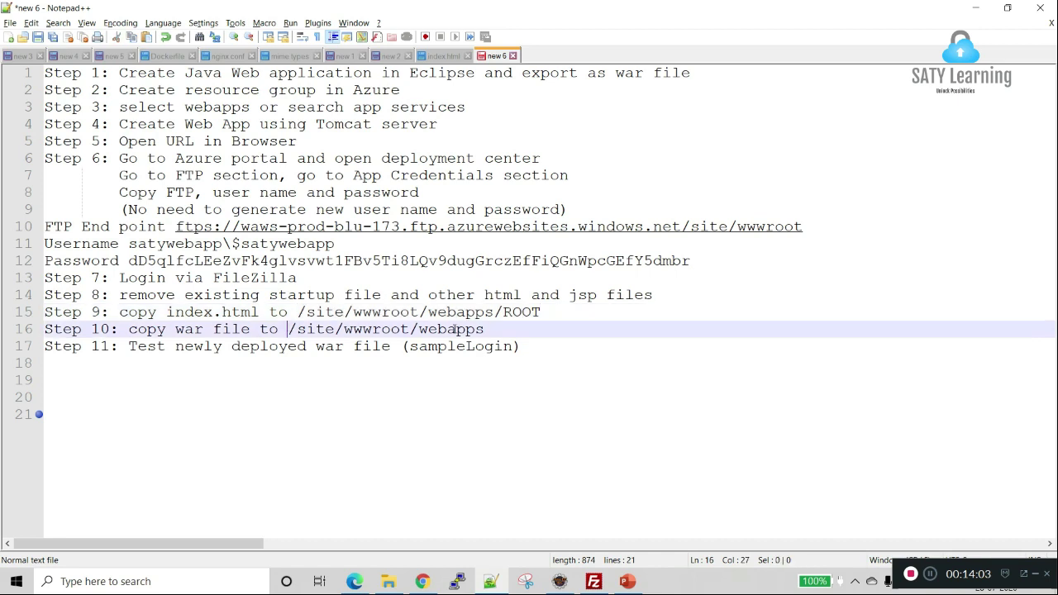
{"action": "left_click", "coordinate": [493, 330], "text": "shift"}
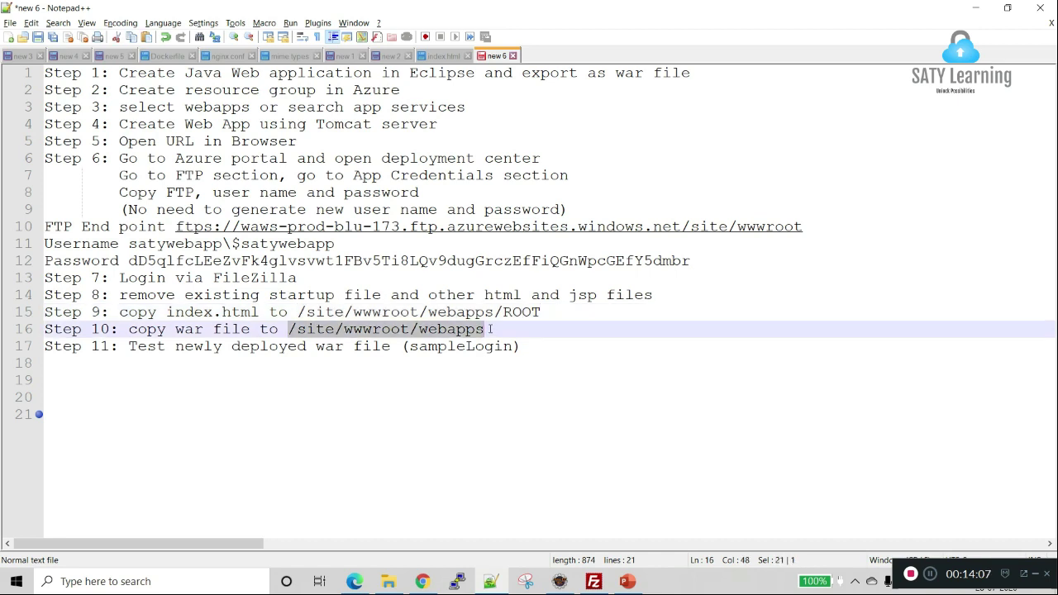
{"action": "key", "text": "alt+Tab"}
{"action": "key", "text": "alt+Tab"}
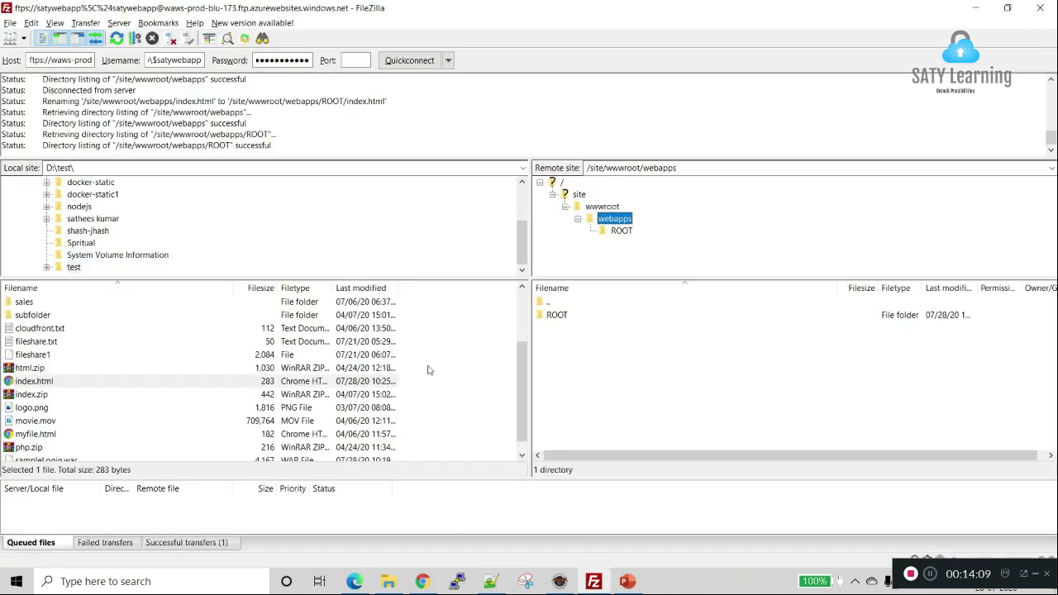
Step: Drag sampleLogin.war from the local pane into remote /site/wwwroot/webapps to upload it
{"action": "scroll", "coordinate": [99, 419], "scroll_direction": "down", "scroll_amount": 1}
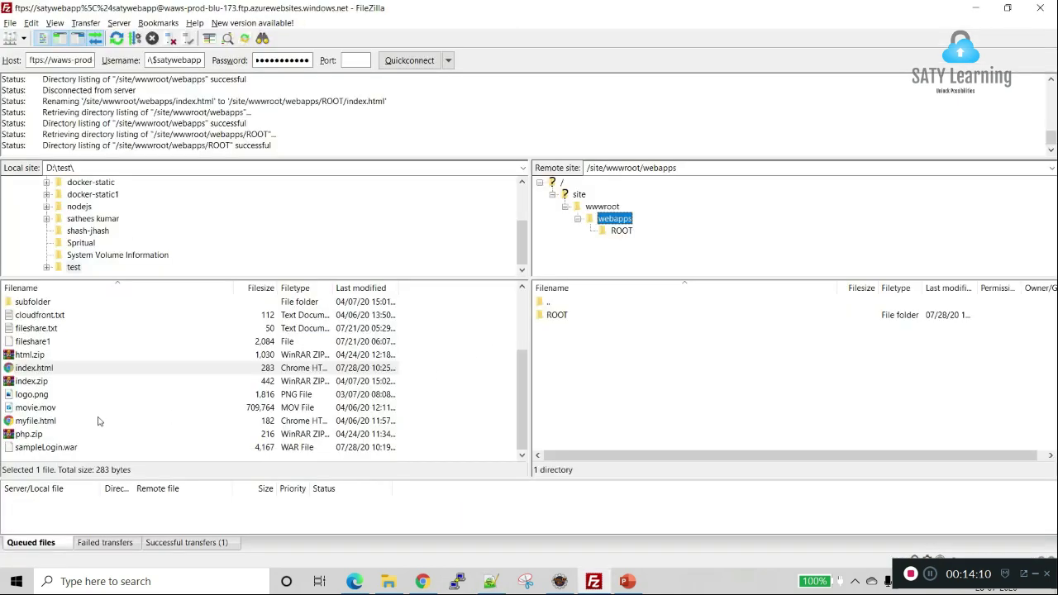
{"action": "left_click", "coordinate": [52, 450]}
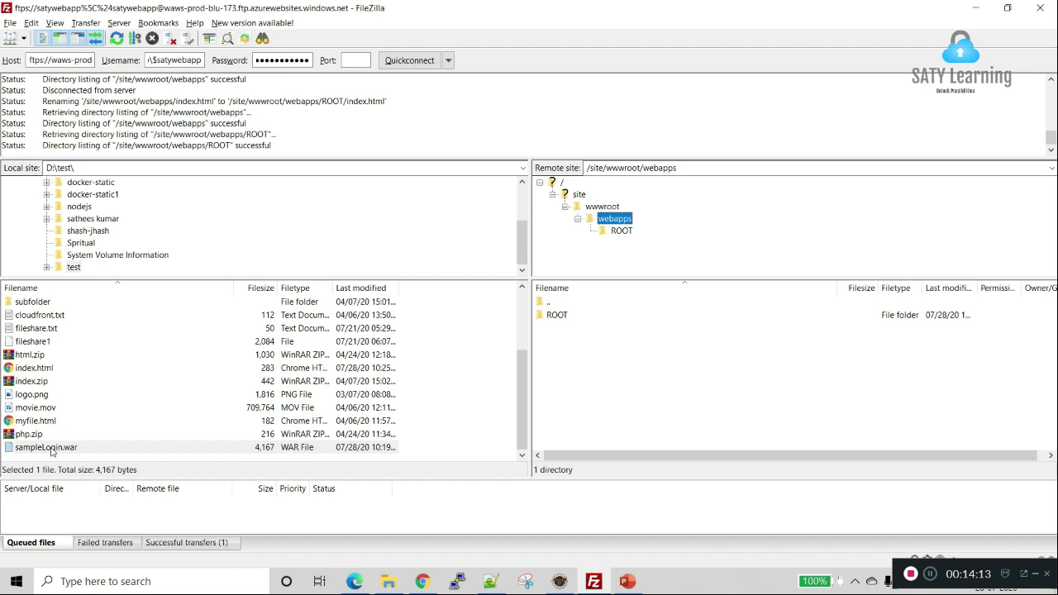
{"action": "left_click_drag", "start_coordinate": [51, 449], "coordinate": [670, 411]}
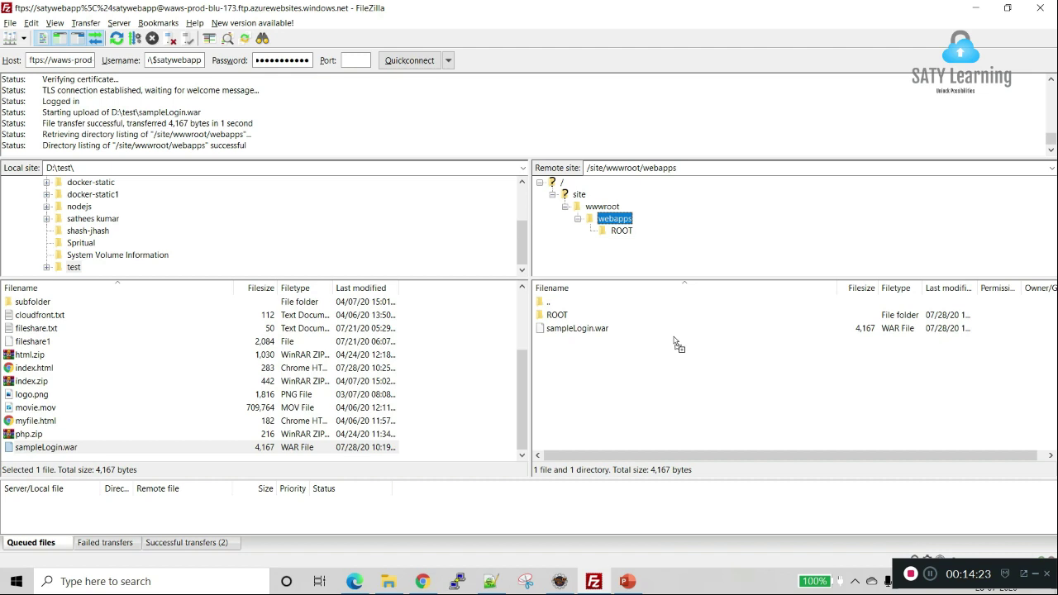
Step: Copy the app name sampleLogin from Step 11 of the notes and start editing Chrome's address
{"action": "key", "text": "alt+Tab"}
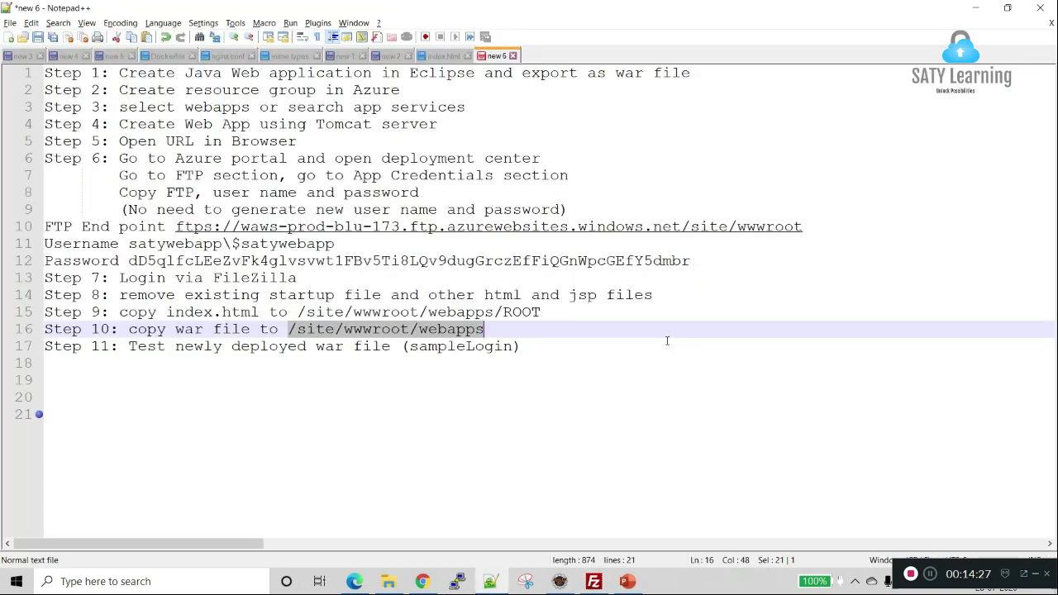
{"action": "double_click", "coordinate": [478, 347]}
{"action": "key", "text": "ctrl+c"}
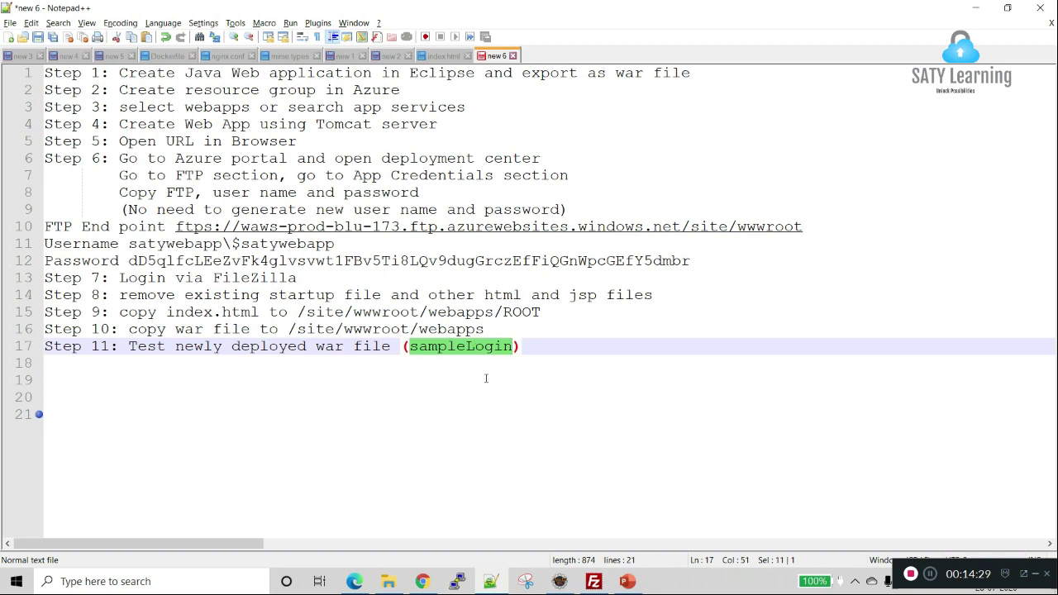
{"action": "key", "text": "alt+Tab"}
{"action": "key", "text": "alt+Tab"}
{"action": "key", "text": "alt+Tab"}
{"action": "left_click", "coordinate": [256, 33]}
Step: Append /sampleLogin to the site address and load the app's page
{"action": "left_click", "coordinate": [263, 35]}
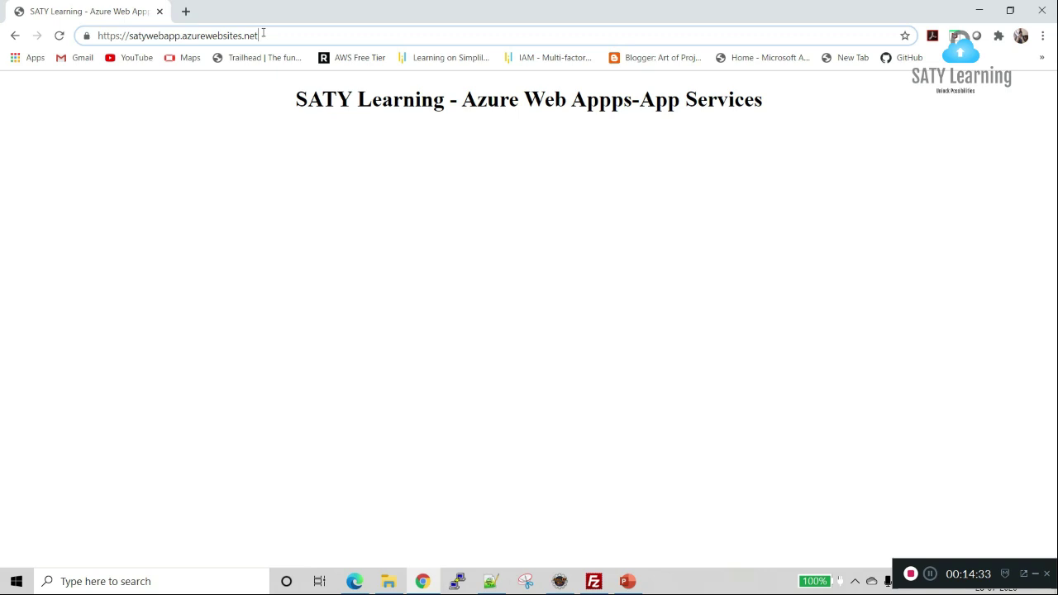
{"action": "type", "text": "/"}
{"action": "key", "text": "ctrl+v"}
{"action": "key", "text": "Return"}
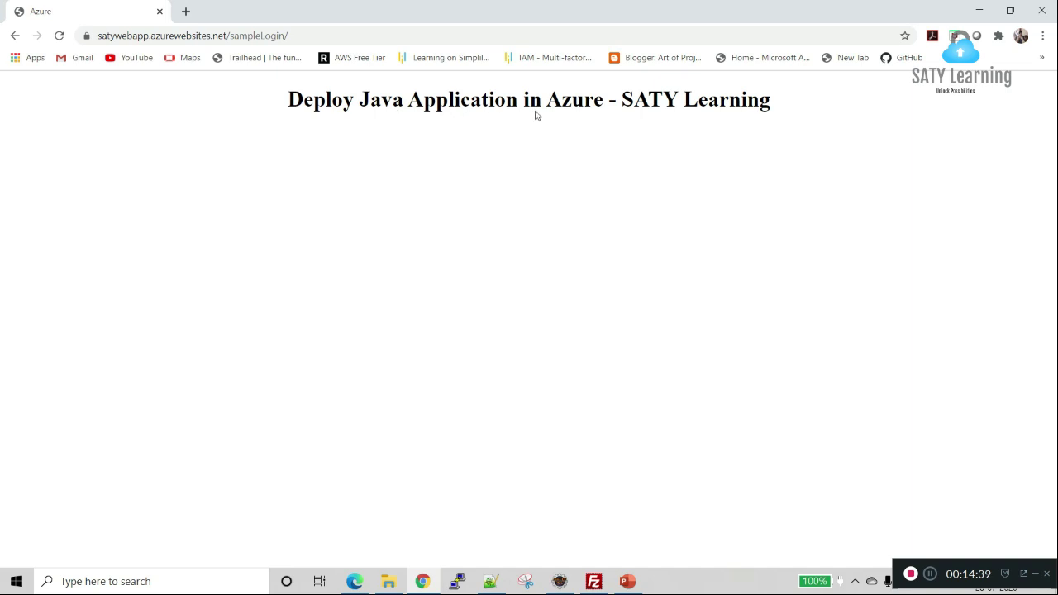
Step: Try loading /sampleLogin/index.jsp, which returns 404 Not Found
{"action": "left_click", "coordinate": [310, 36]}
{"action": "left_click", "coordinate": [317, 35]}
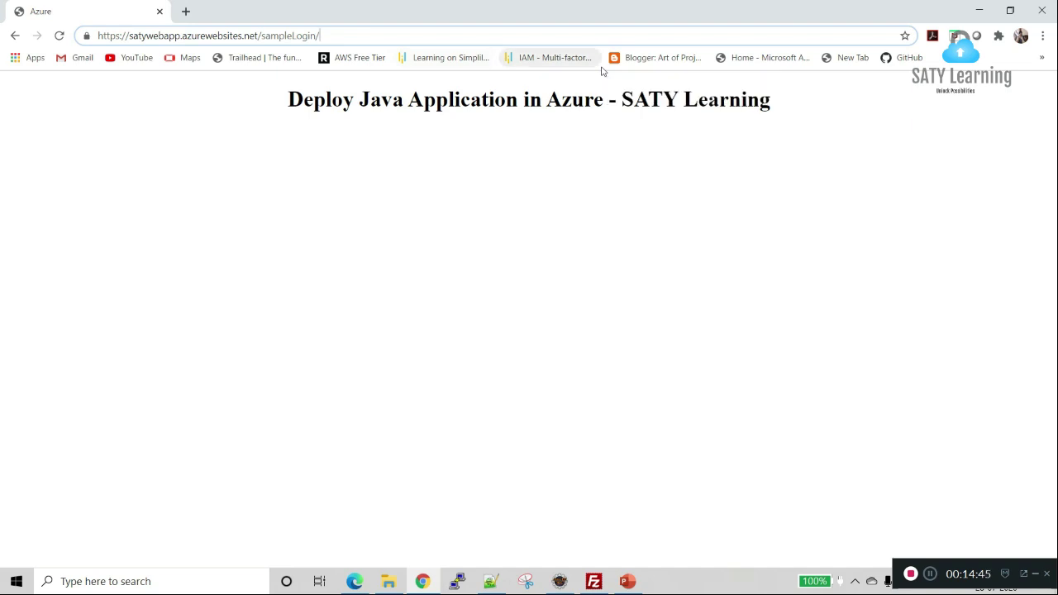
{"action": "type", "text": "index,"}
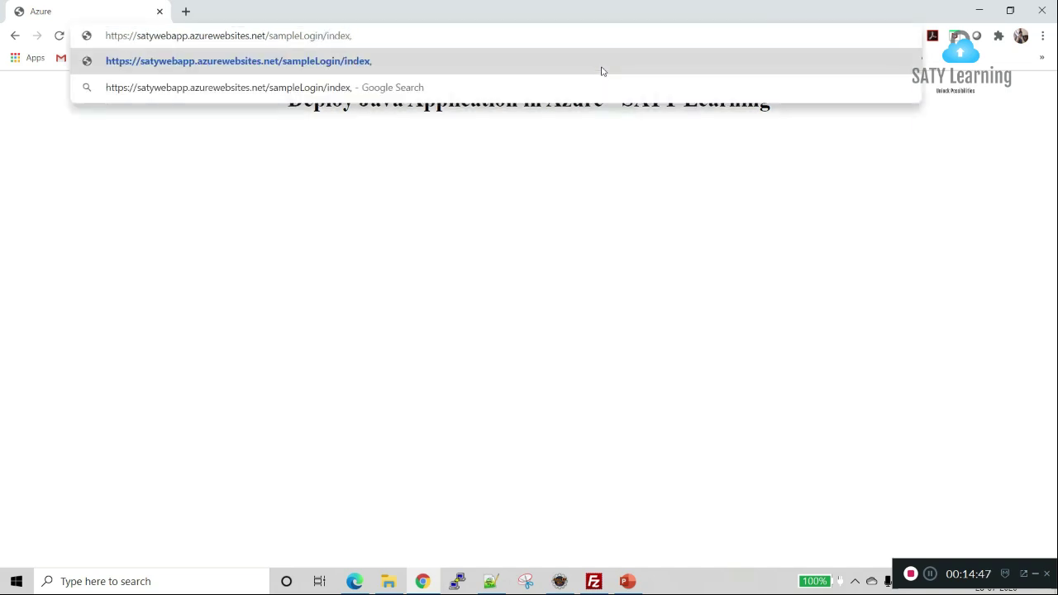
{"action": "key", "text": "BackSpace"}
{"action": "type", "text": ".jsp"}
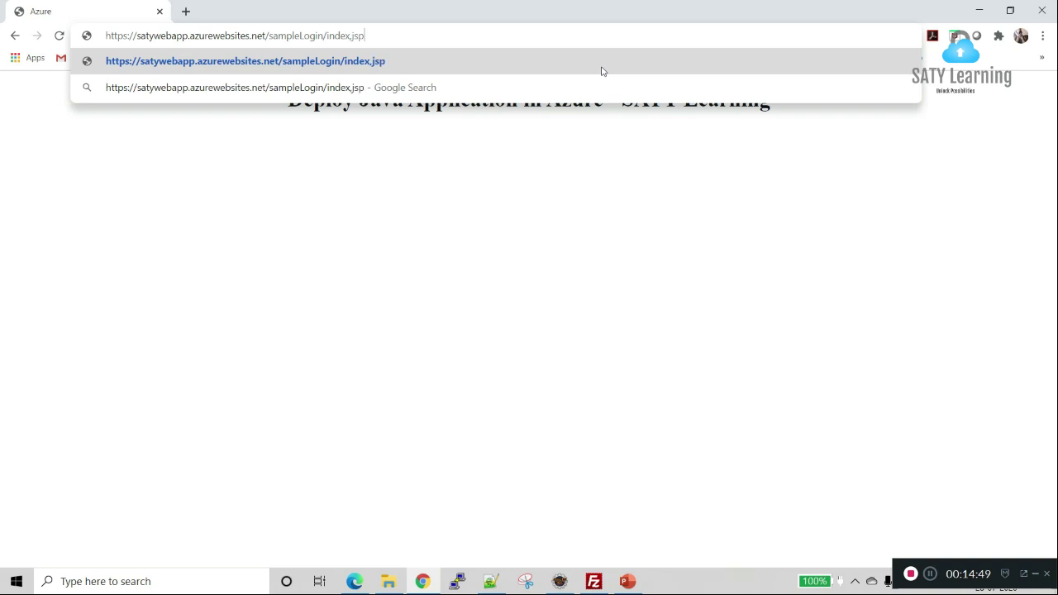
{"action": "key", "text": "Return"}
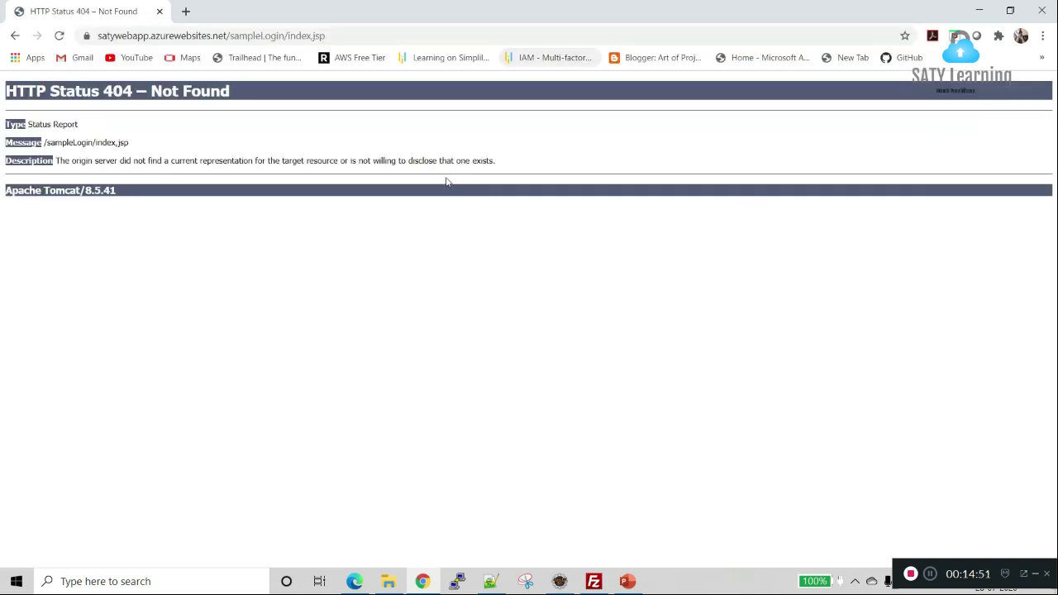
Step: Replace index.jsp with login.jsp in the address and load the login page
{"action": "key", "text": "alt+Tab"}
{"action": "key", "text": "alt+Tab"}
{"action": "left_click", "coordinate": [361, 36]}
{"action": "left_click", "coordinate": [362, 35]}
{"action": "key", "text": "BackSpace"}
{"action": "key", "text": "BackSpace"}
{"action": "key", "text": "BackSpace"}
{"action": "key", "text": "BackSpace"}
{"action": "key", "text": "BackSpace"}
{"action": "key", "text": "BackSpace"}
{"action": "key", "text": "BackSpace"}
{"action": "key", "text": "BackSpace"}
{"action": "key", "text": "BackSpace"}
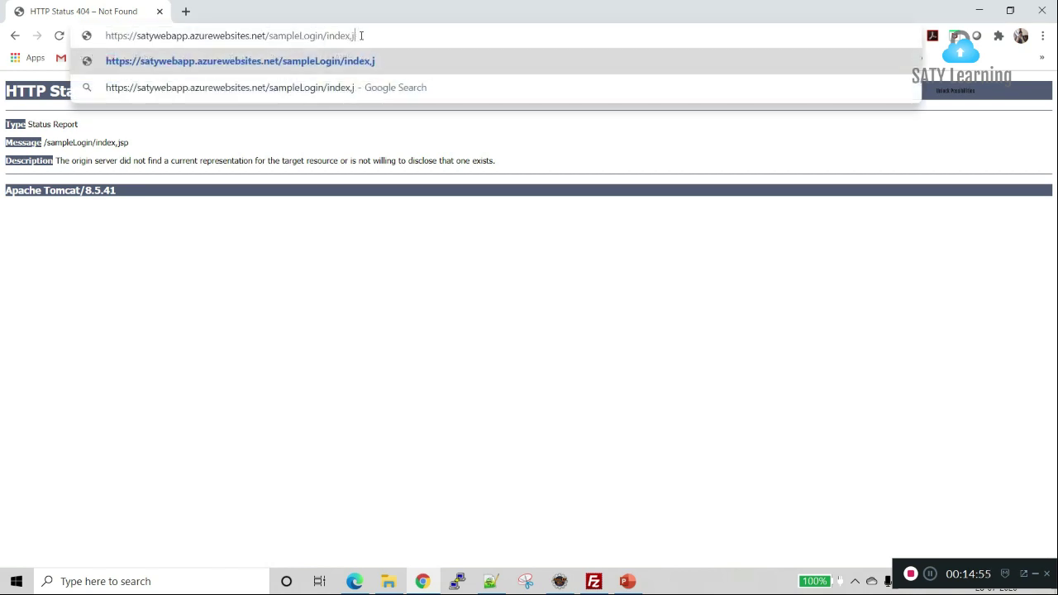
{"action": "type", "text": "lo"}
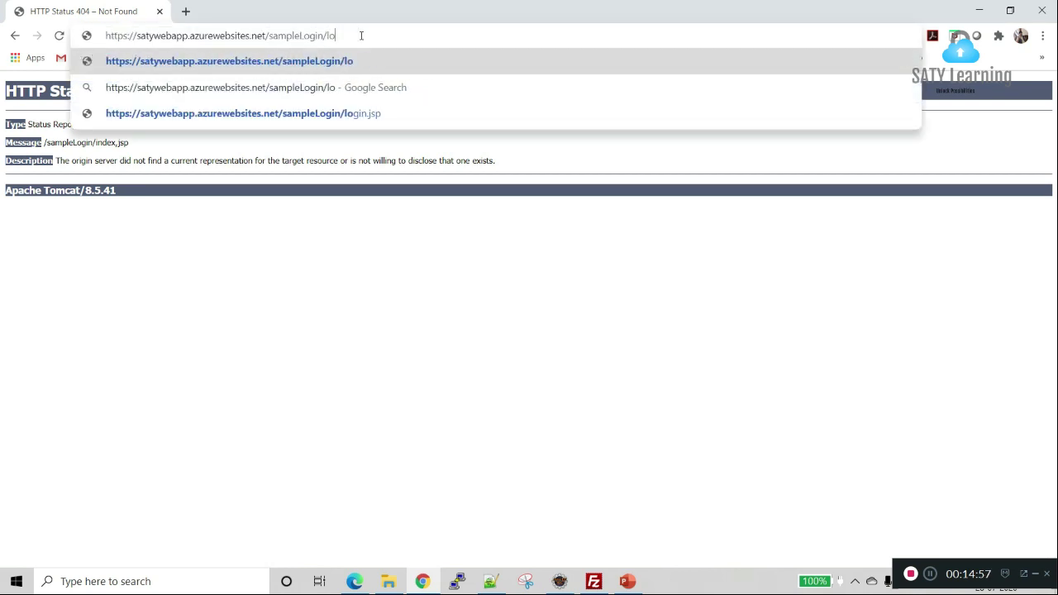
{"action": "type", "text": "gin.jsp"}
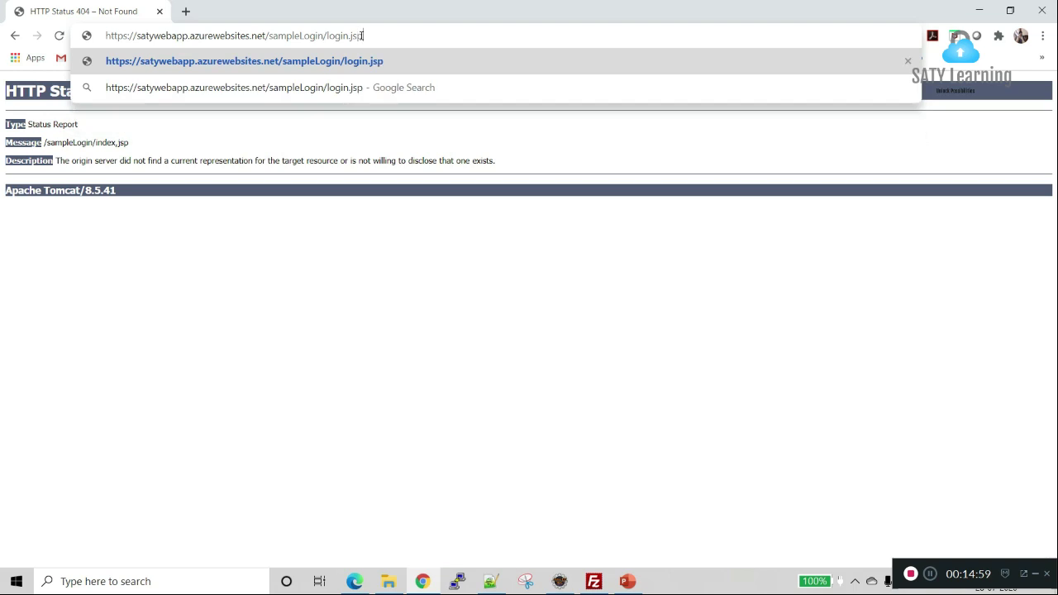
{"action": "key", "text": "Return"}
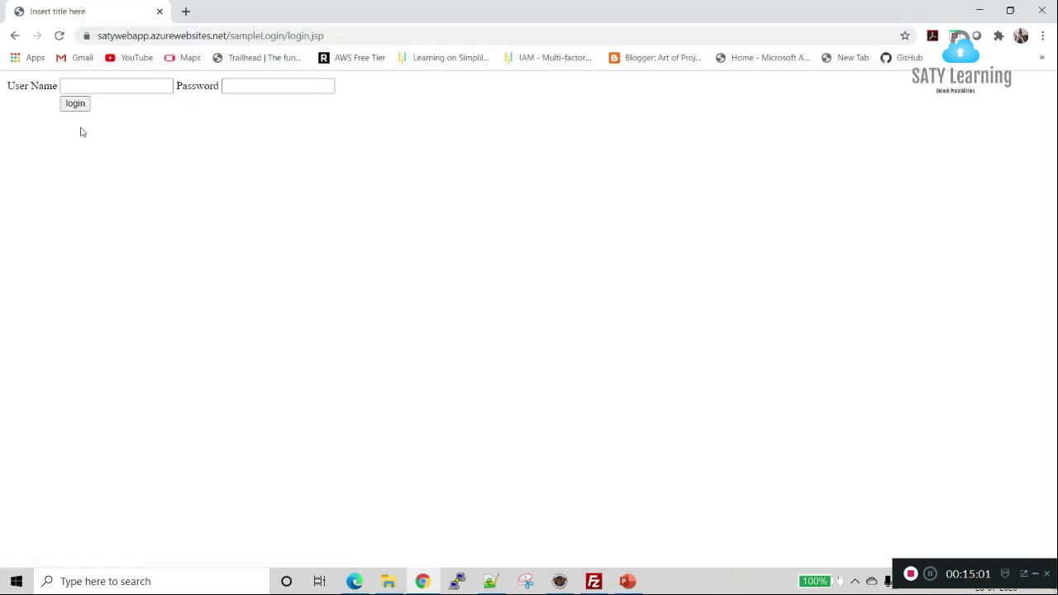
Step: Choose the saved user name, enter the account password, and submit the login form
{"action": "left_click", "coordinate": [92, 85]}
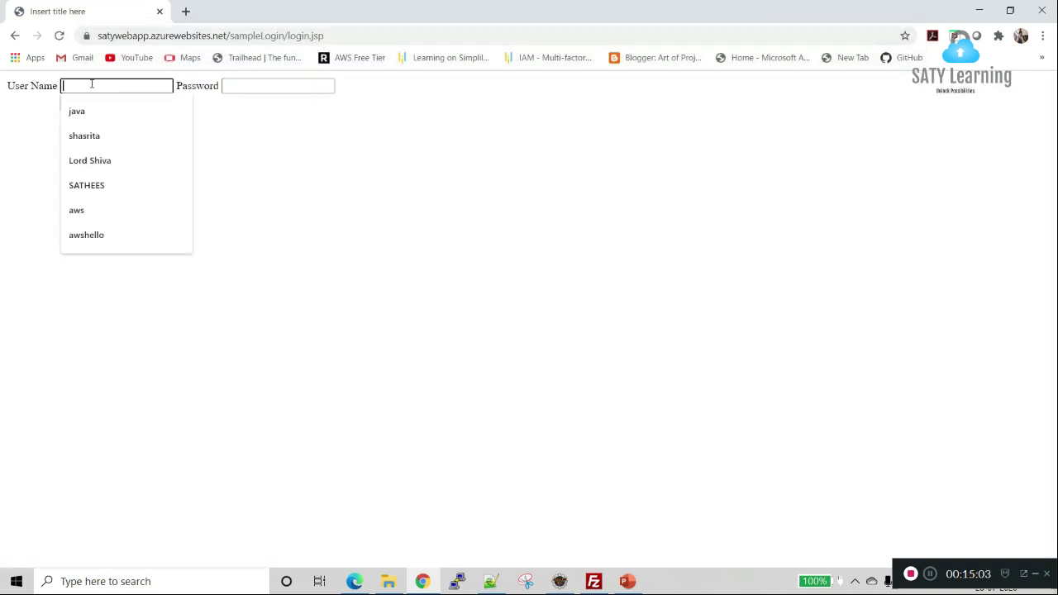
{"action": "key", "text": "Down"}
{"action": "key", "text": "Return"}
{"action": "key", "text": "Tab"}
{"action": "type", "text": "jav"}
{"action": "key", "text": "BackSpace"}
{"action": "key", "text": "BackSpace"}
{"action": "type", "text": "java@12345"}
{"action": "left_click", "coordinate": [74, 104]}
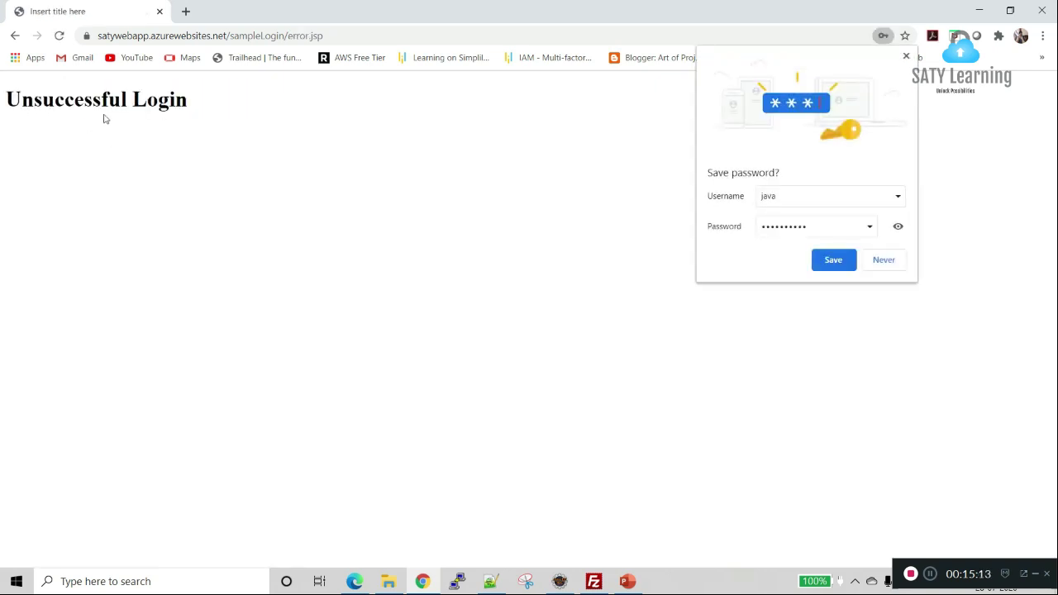
Step: Decline saving the password, go back, re-enter the password and log in again
{"action": "left_click", "coordinate": [884, 260]}
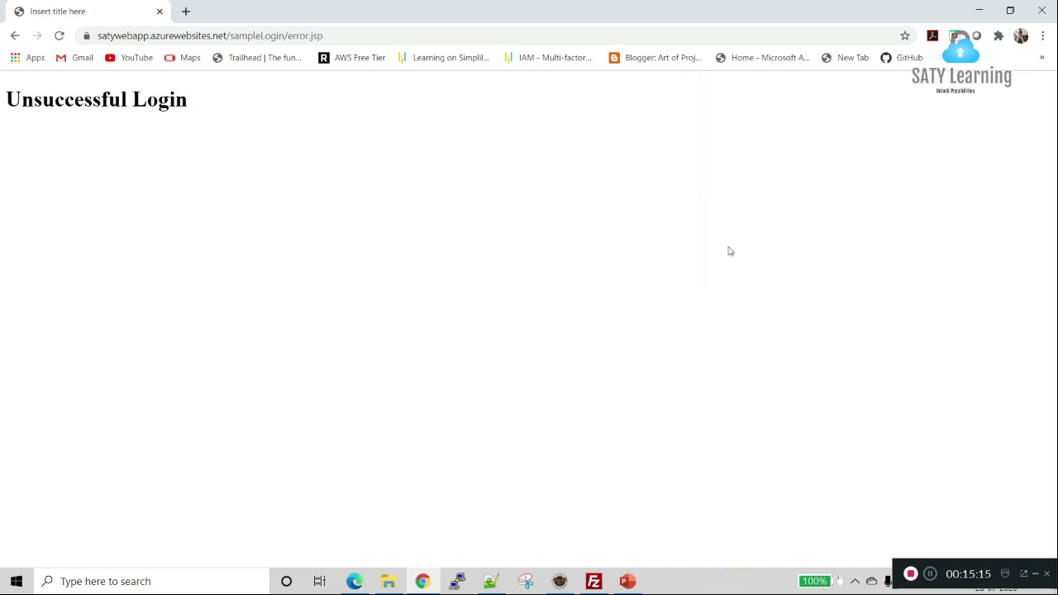
{"action": "left_click", "coordinate": [15, 36]}
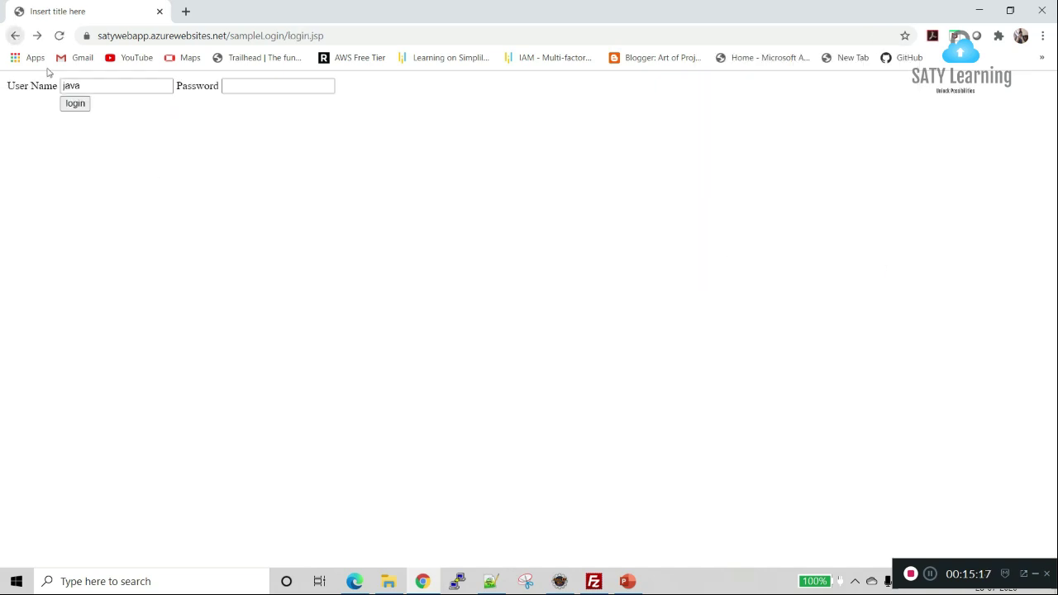
{"action": "left_click", "coordinate": [250, 88]}
{"action": "type", "text": "jav"}
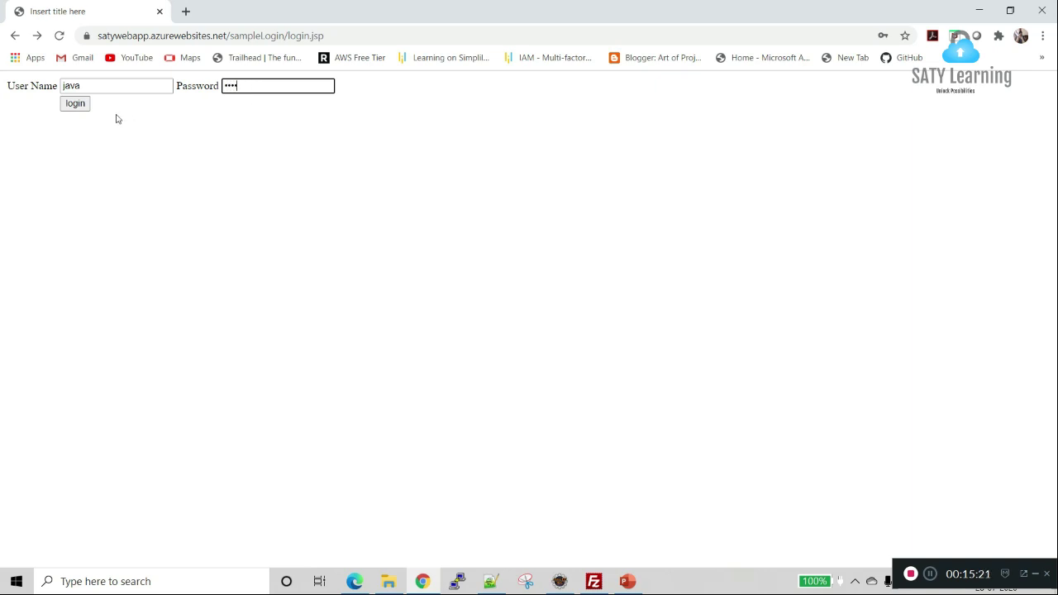
{"action": "left_click", "coordinate": [75, 109]}
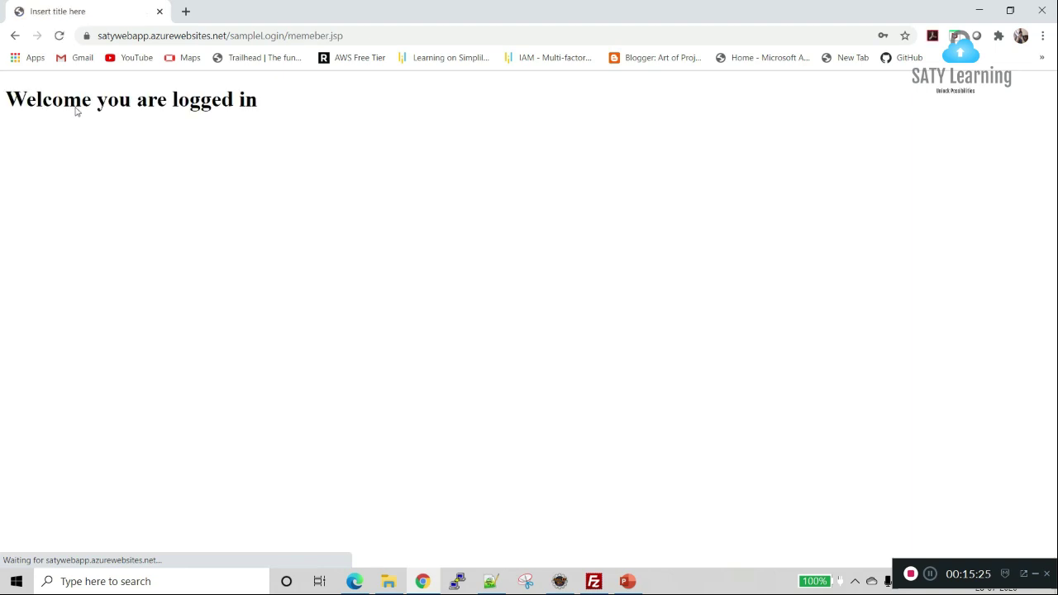
{"action": "key", "text": "Escape"}
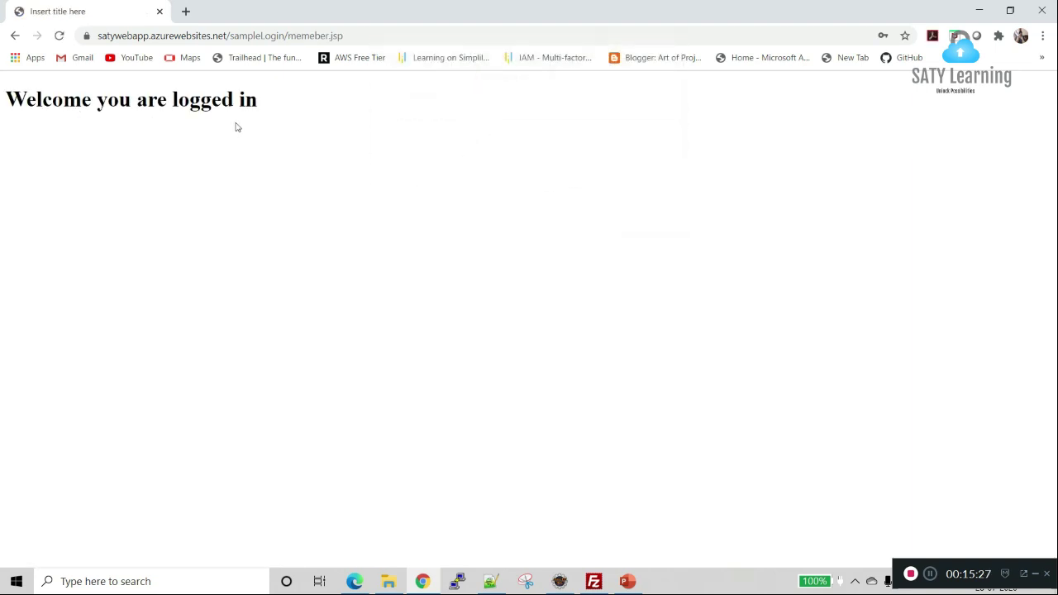